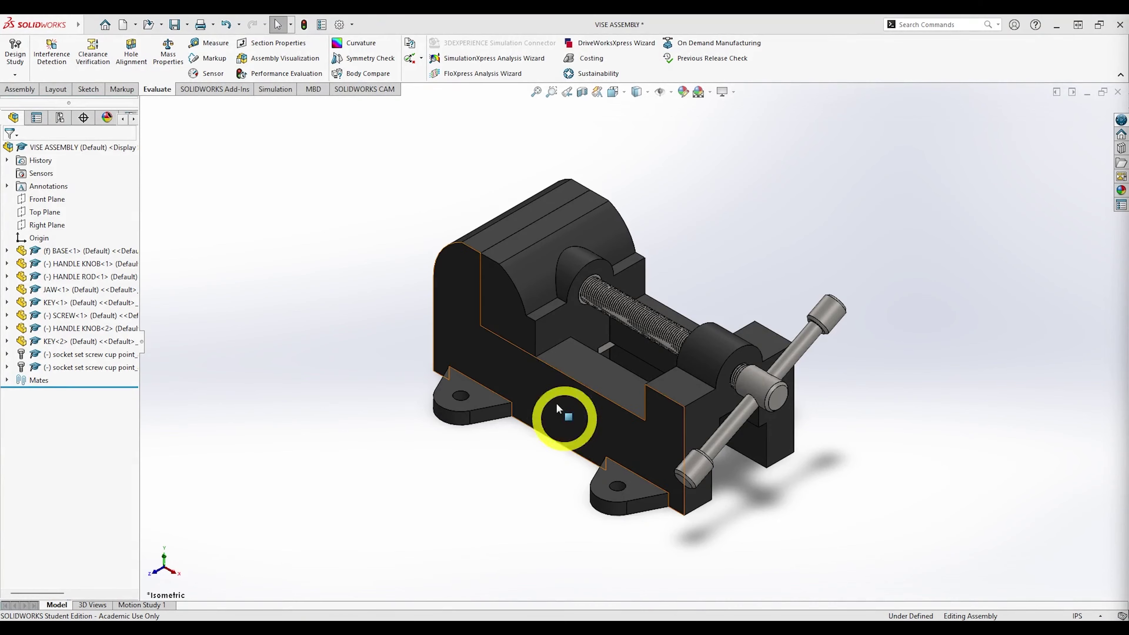
scroll(591, 284, down, 5)
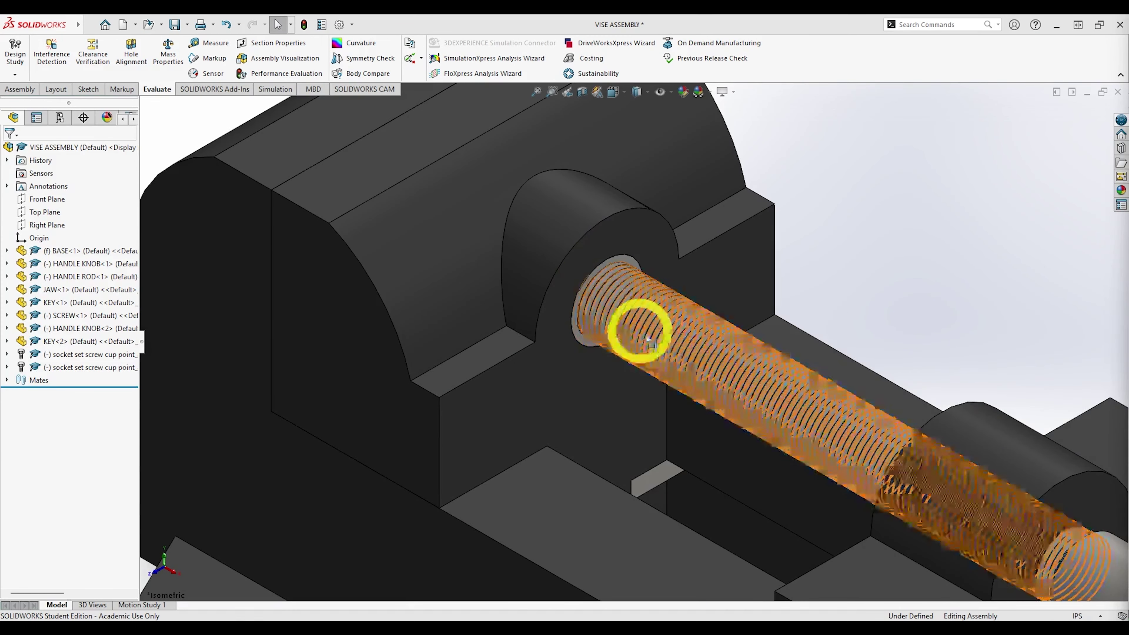
scroll(642, 327, up, 5)
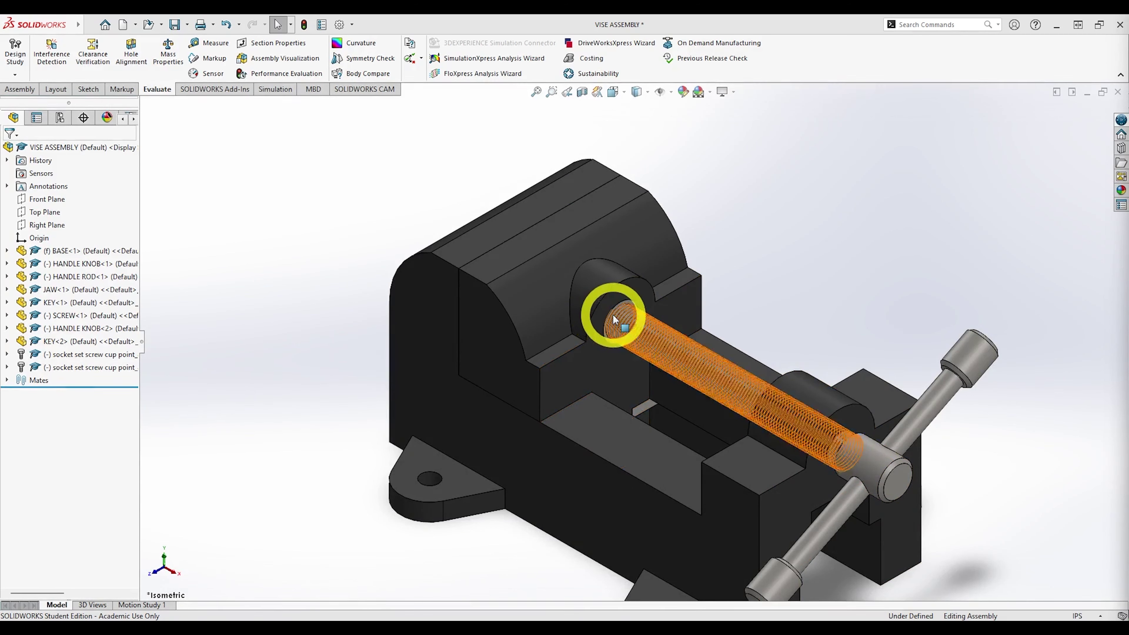
scroll(613, 318, down, 5)
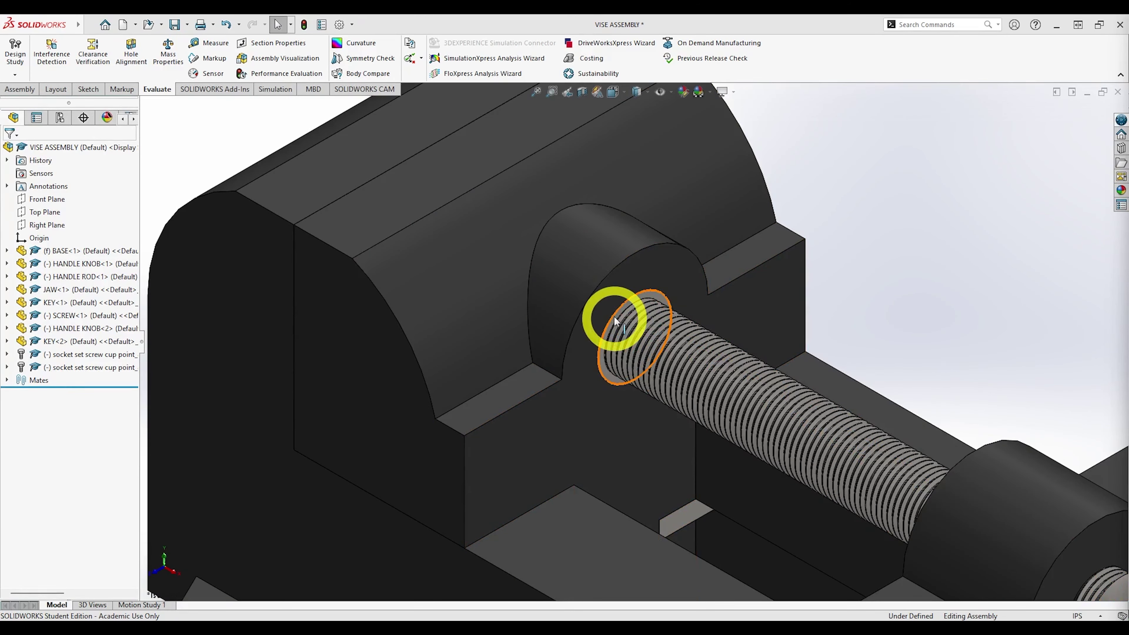
scroll(636, 376, up, 1)
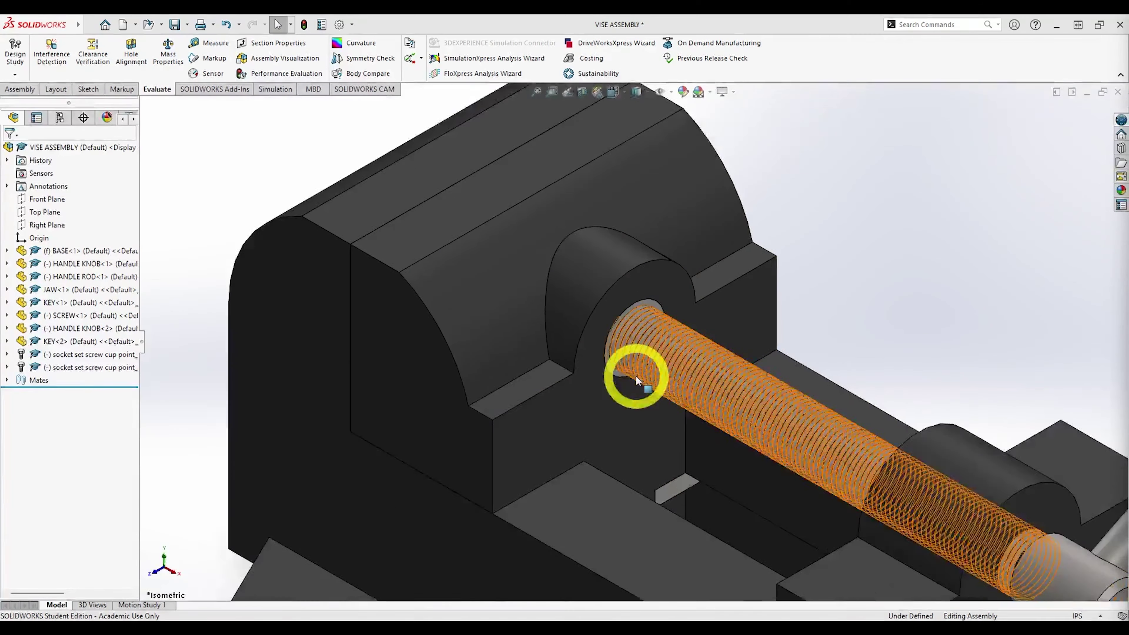
scroll(635, 374, up, 3)
scroll(642, 361, up, 2)
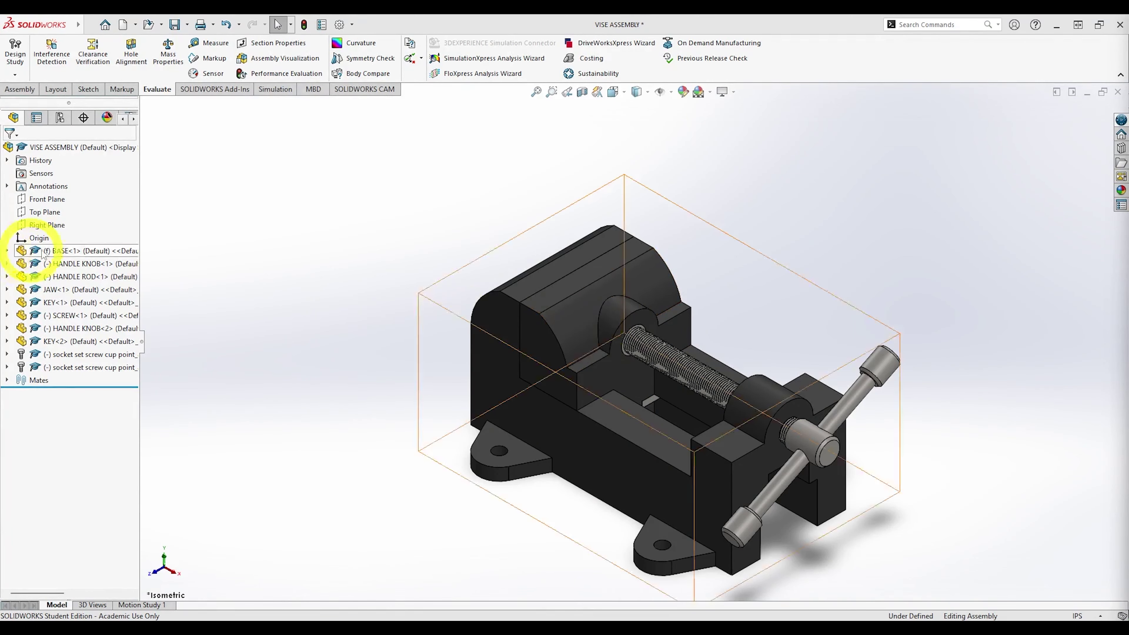
Edit the SCREW component in the context of the assembly and open Sketch1 of its Revolve1 feature for editing.
click(62, 319)
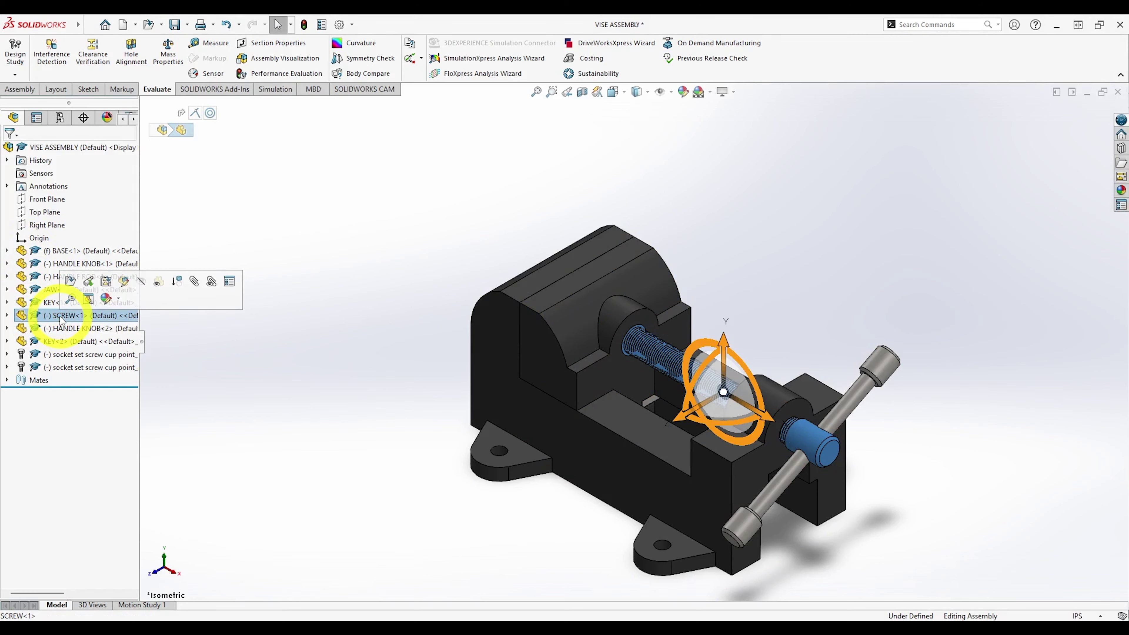
right_click(68, 314)
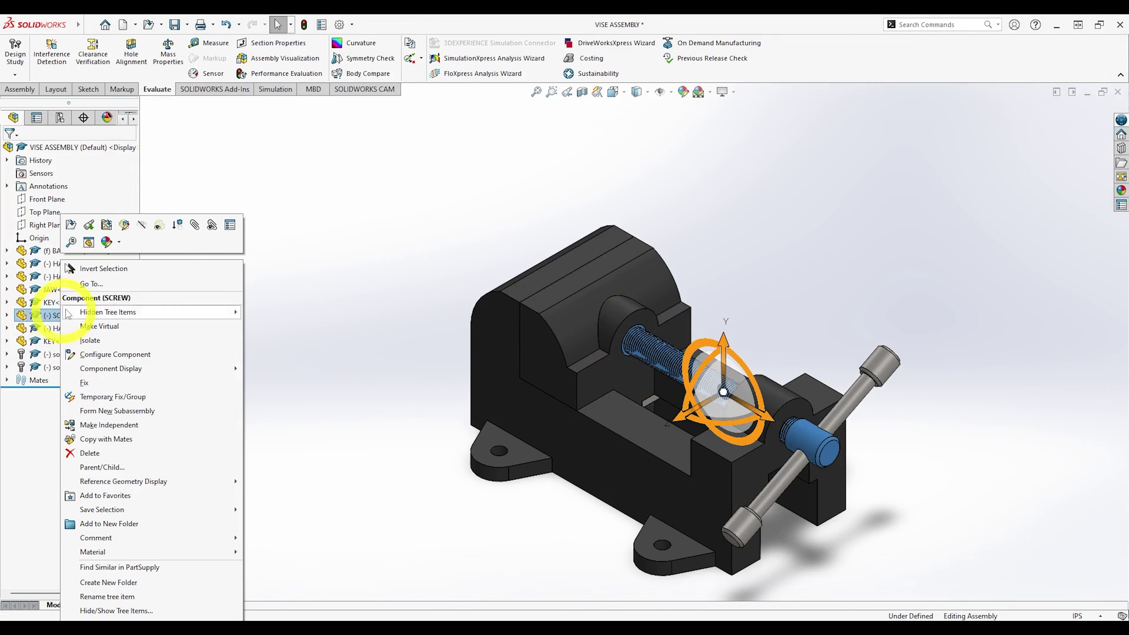
click(125, 225)
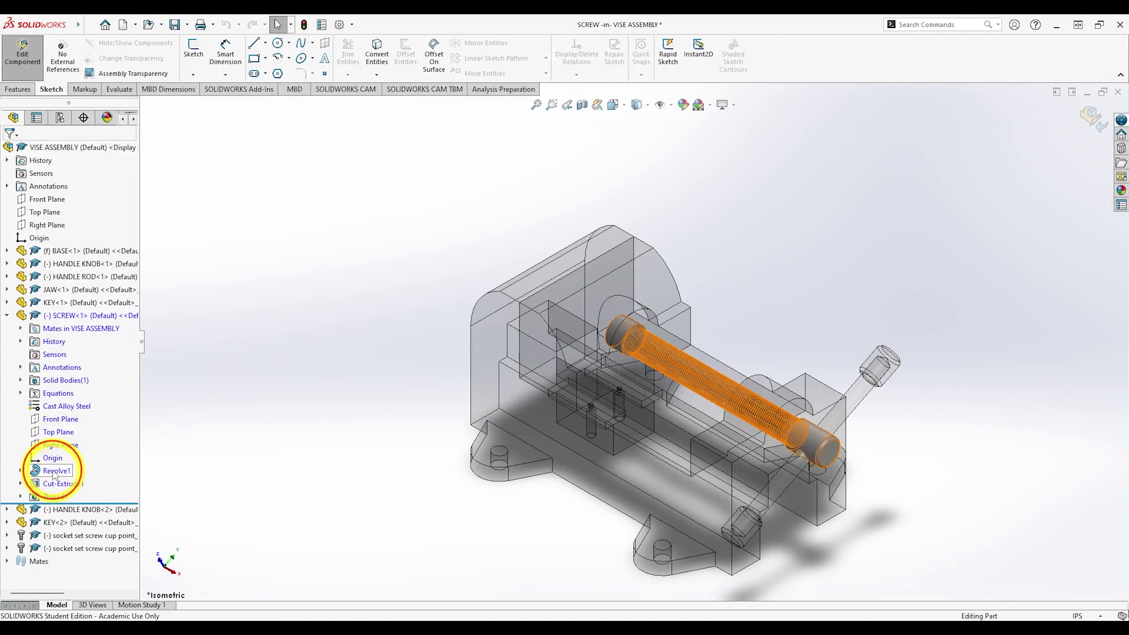
click(54, 472)
click(21, 470)
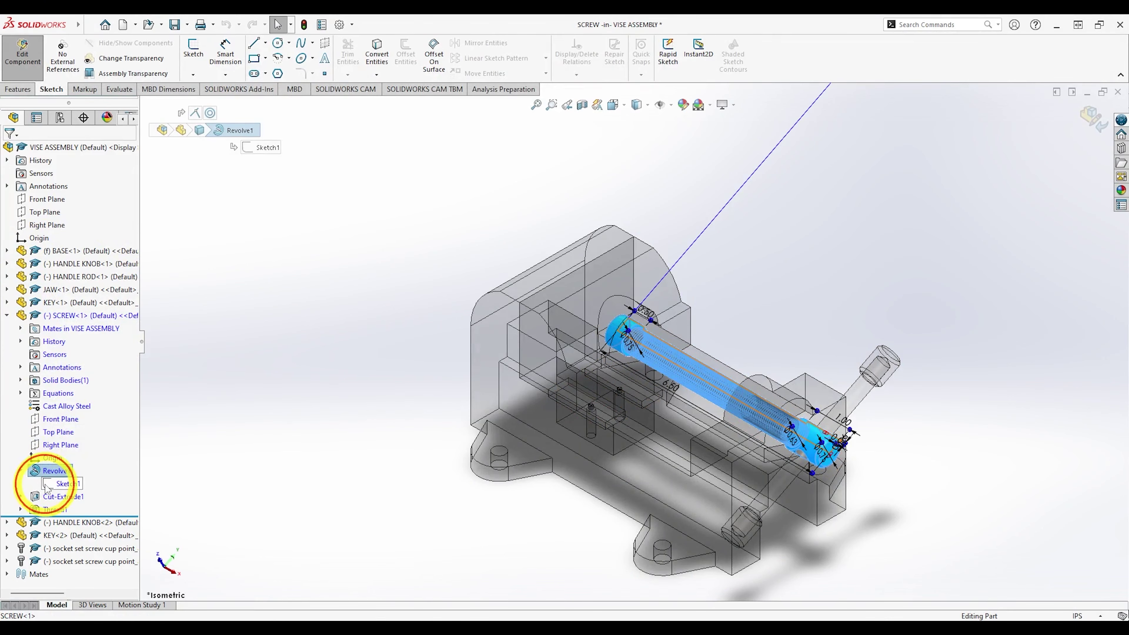
click(65, 483)
click(56, 449)
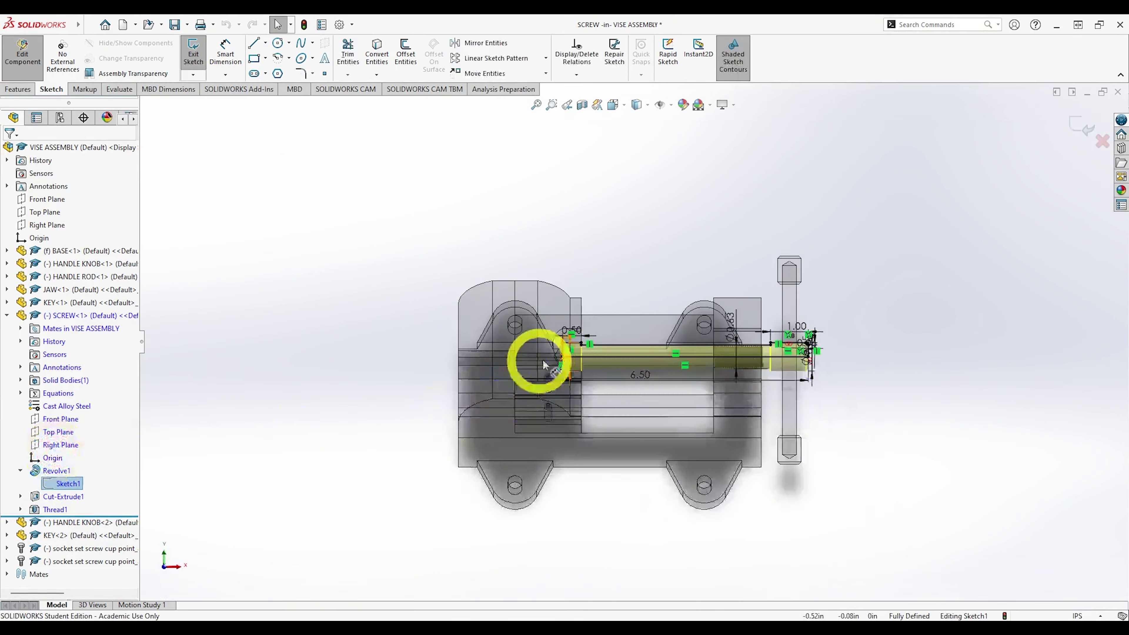
Hide the BASE component to leave a clear view of the screw's profile sketch.
scroll(570, 323, down, 3)
scroll(644, 361, up, 5)
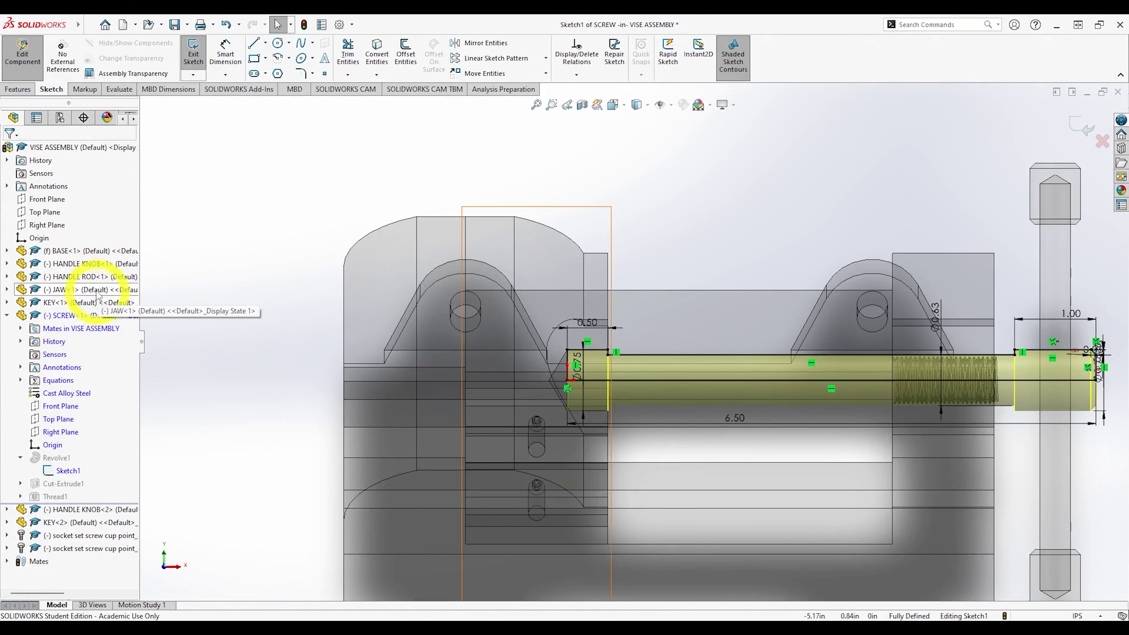
right_click(70, 244)
right_click(63, 252)
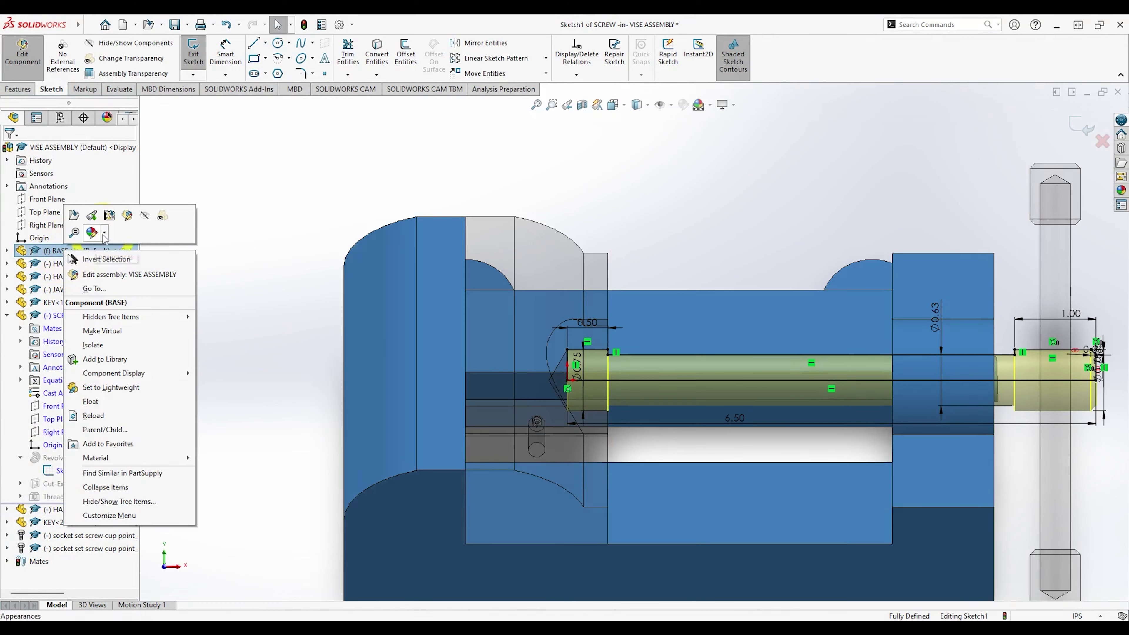
click(134, 221)
click(353, 332)
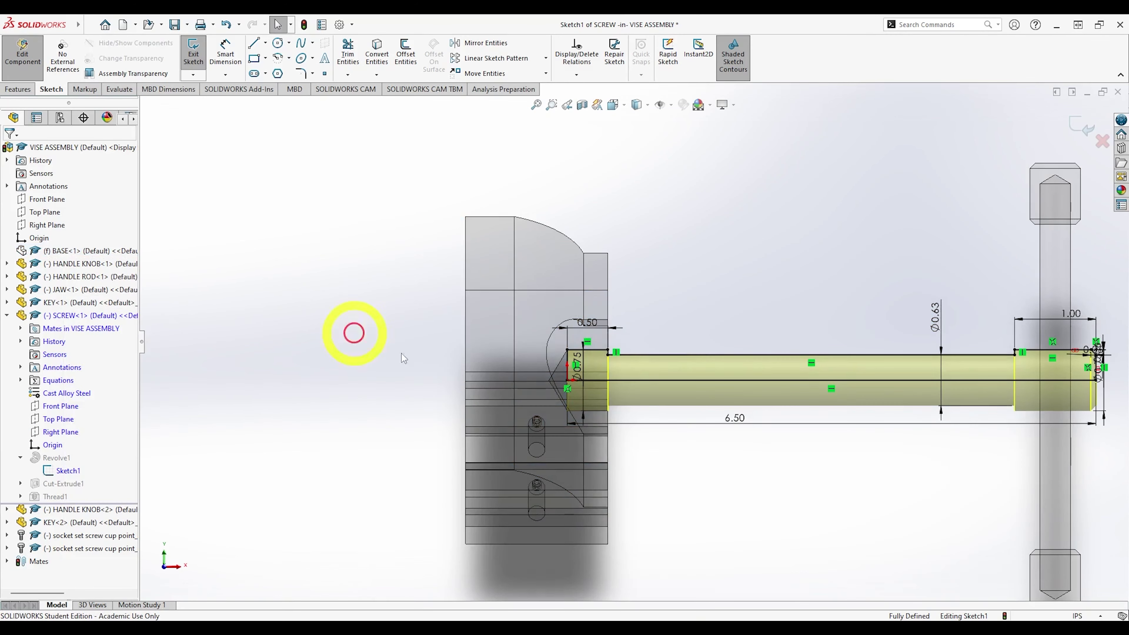
click(651, 492)
click(37, 337)
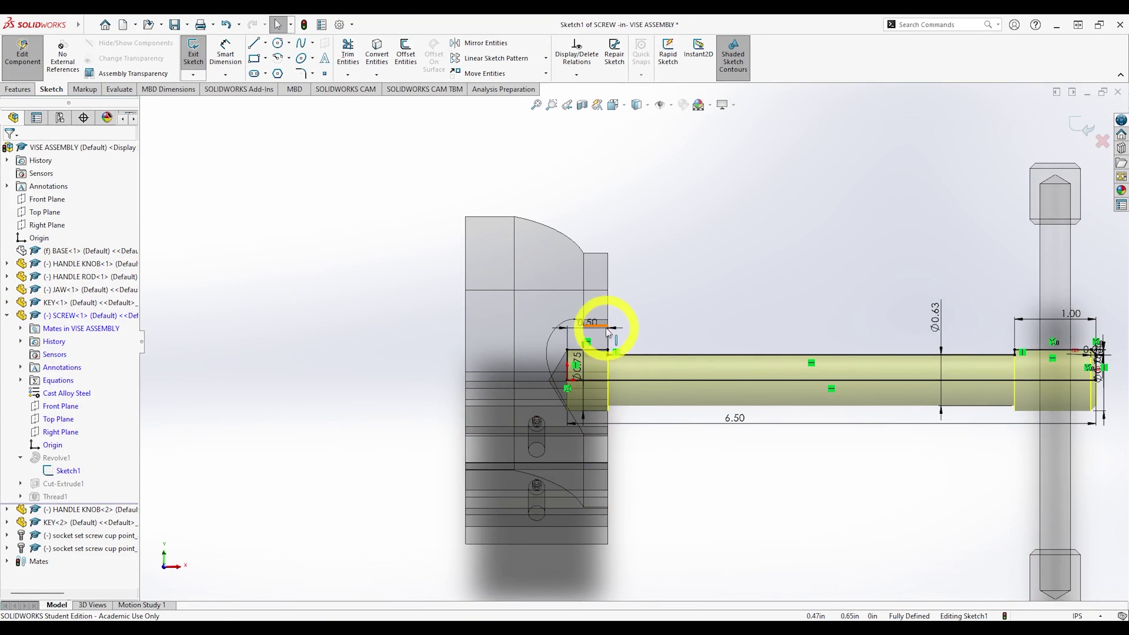
Try a length of 1.5 in for the screw's jaw-end section and undo the change.
double_click(590, 325)
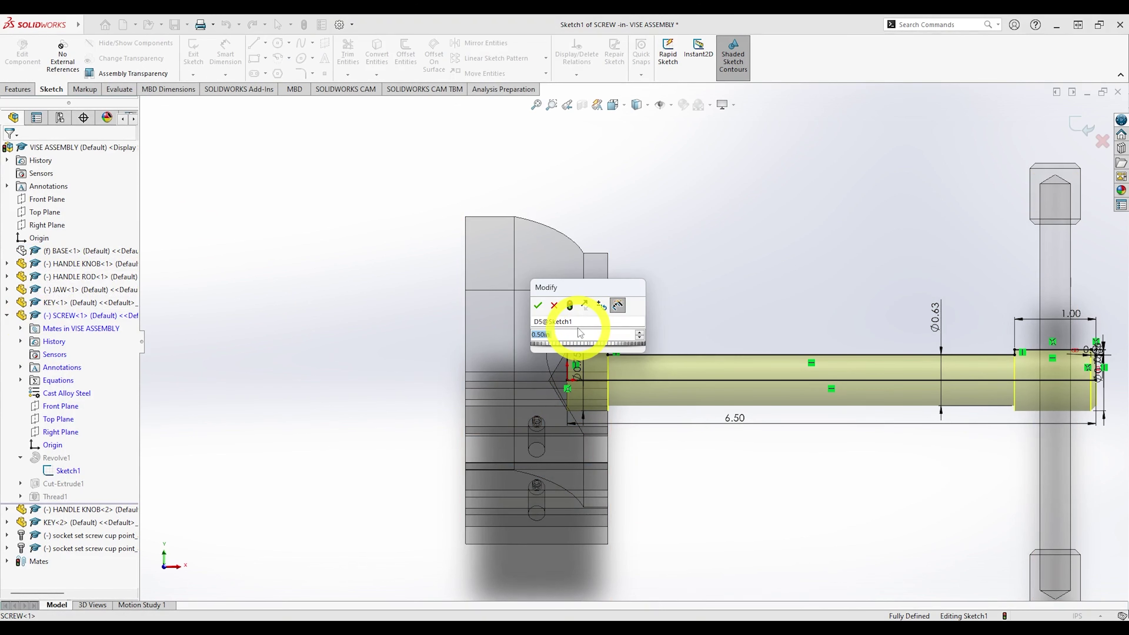
text(1.5)
key(Return)
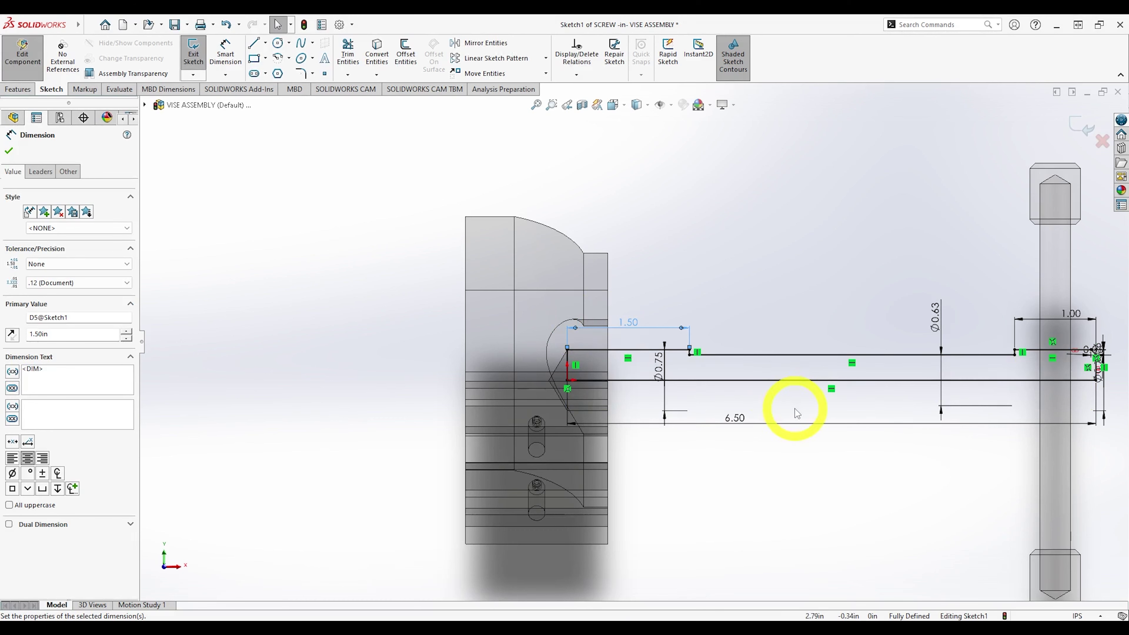
scroll(747, 349, up, 2)
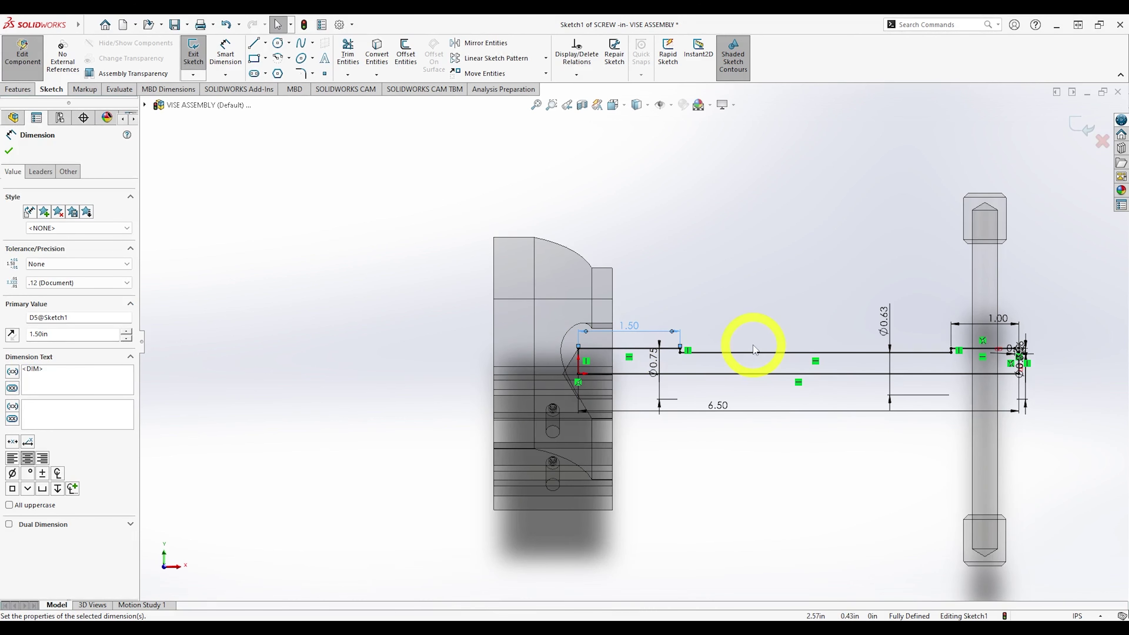
key(ctrl+z)
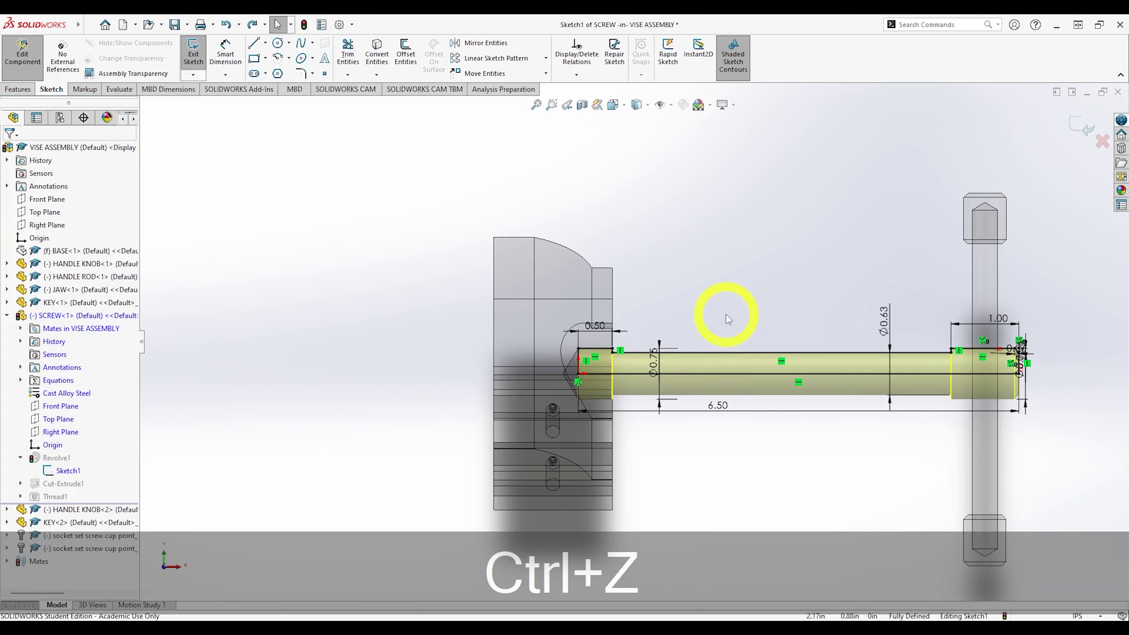
Replace the screw's overall length dimension with a 5 in length dimension on the middle section's upper line.
click(717, 413)
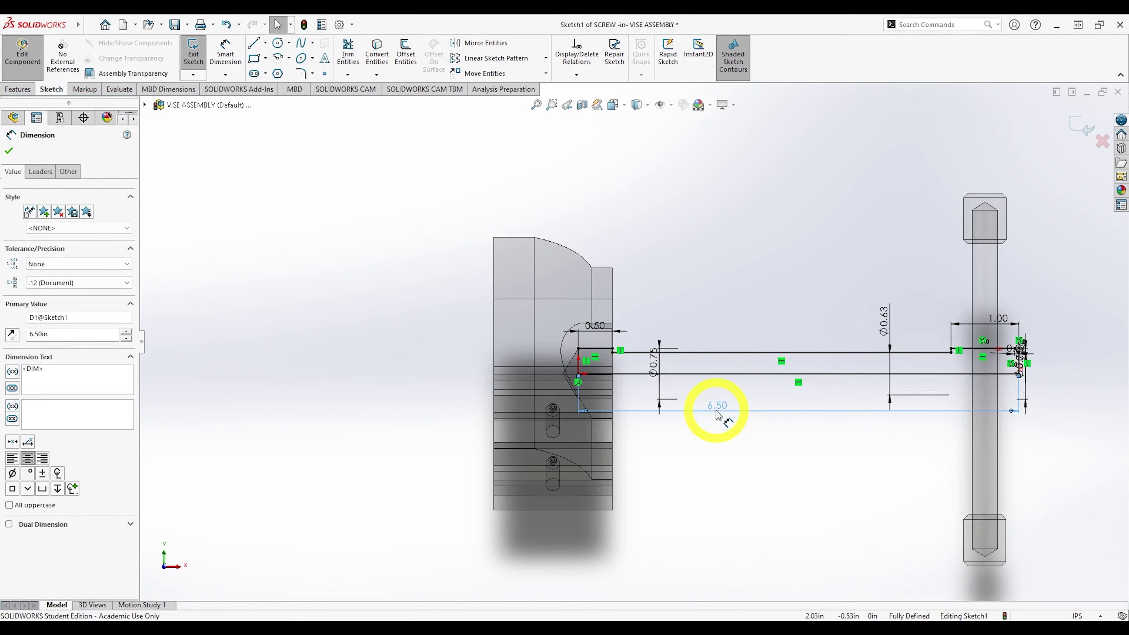
key(Delete)
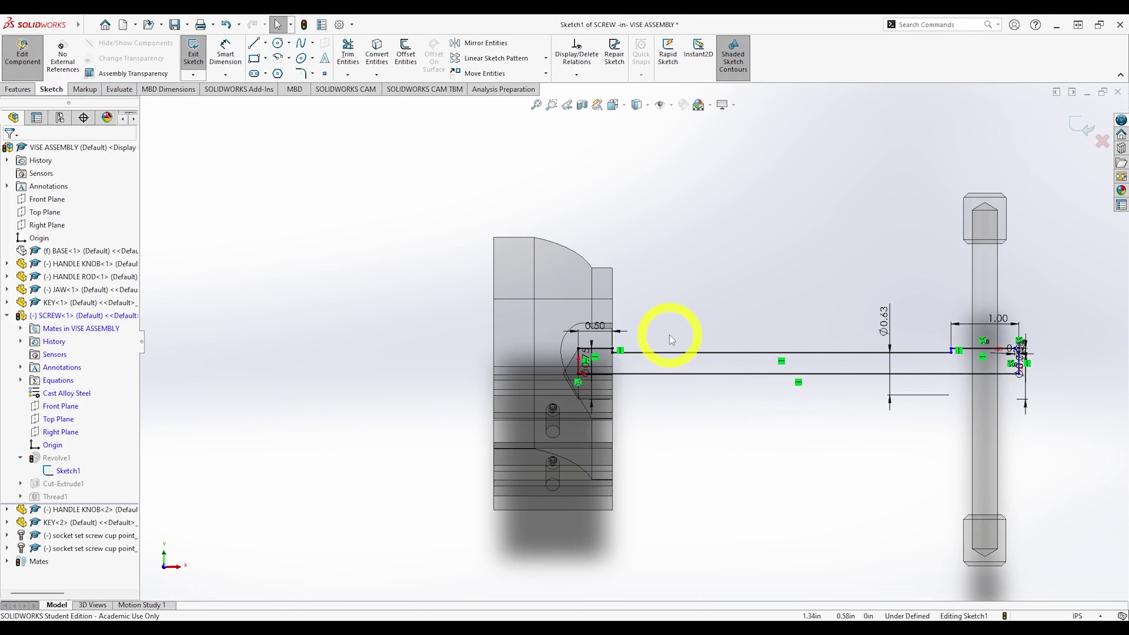
click(225, 54)
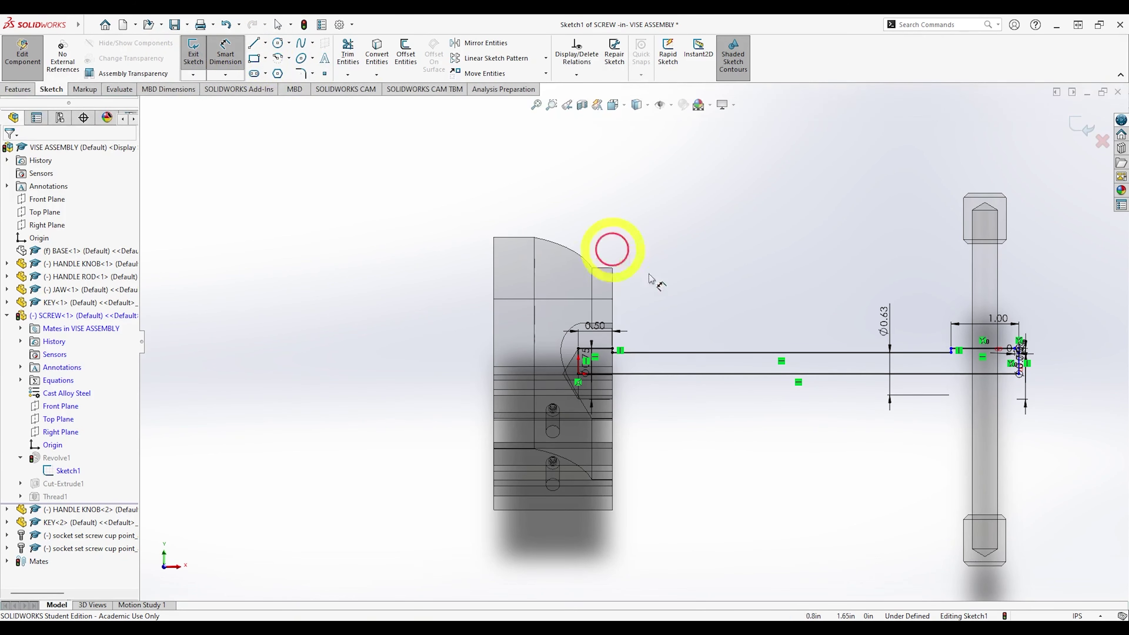
click(688, 354)
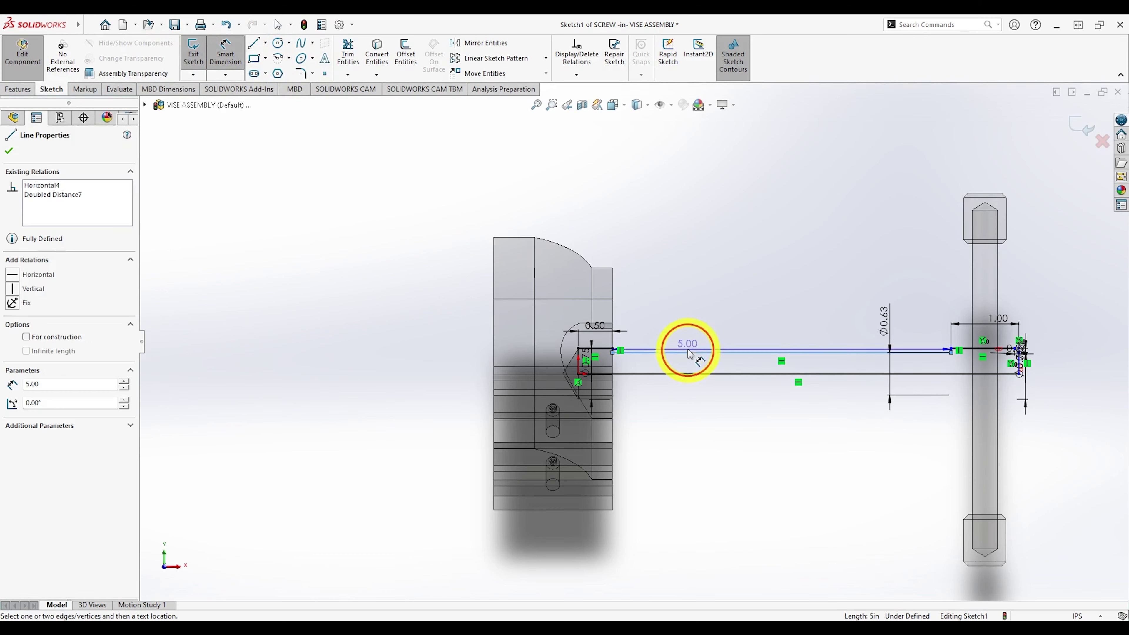
click(692, 341)
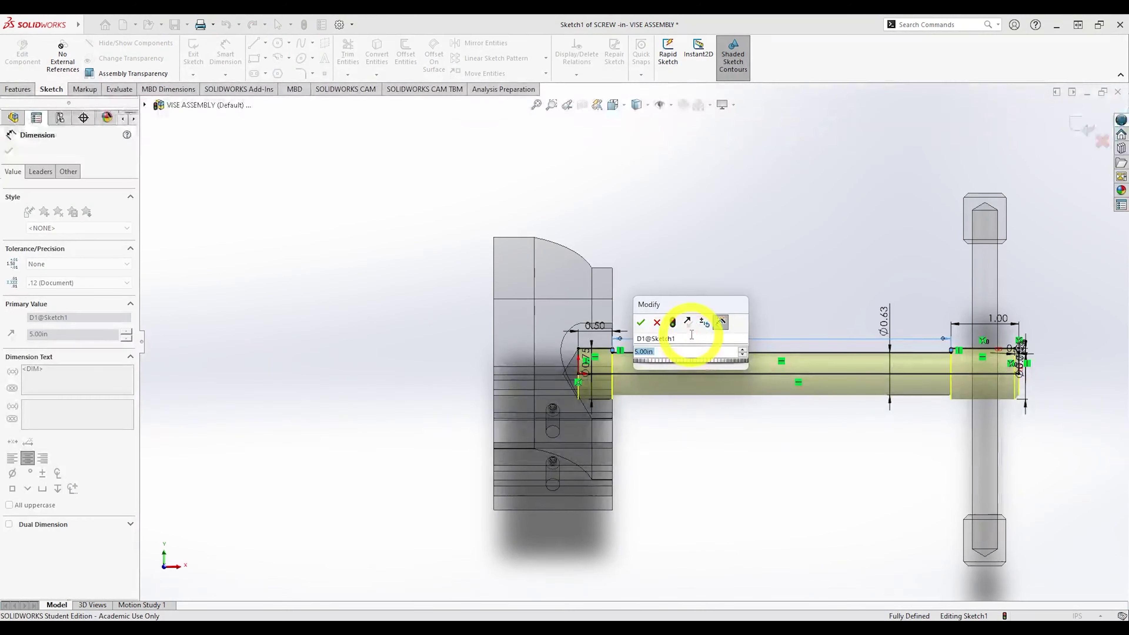
click(639, 321)
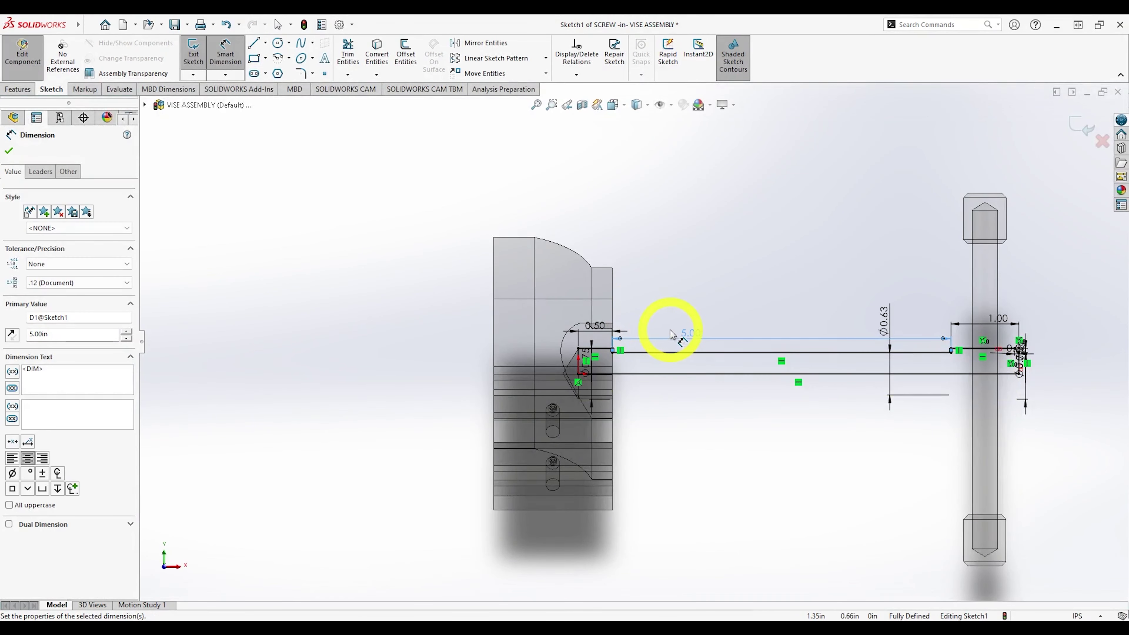
Set the screw's jaw-end section to a length of 1.5 in and a diameter of 0.6 in.
double_click(601, 331)
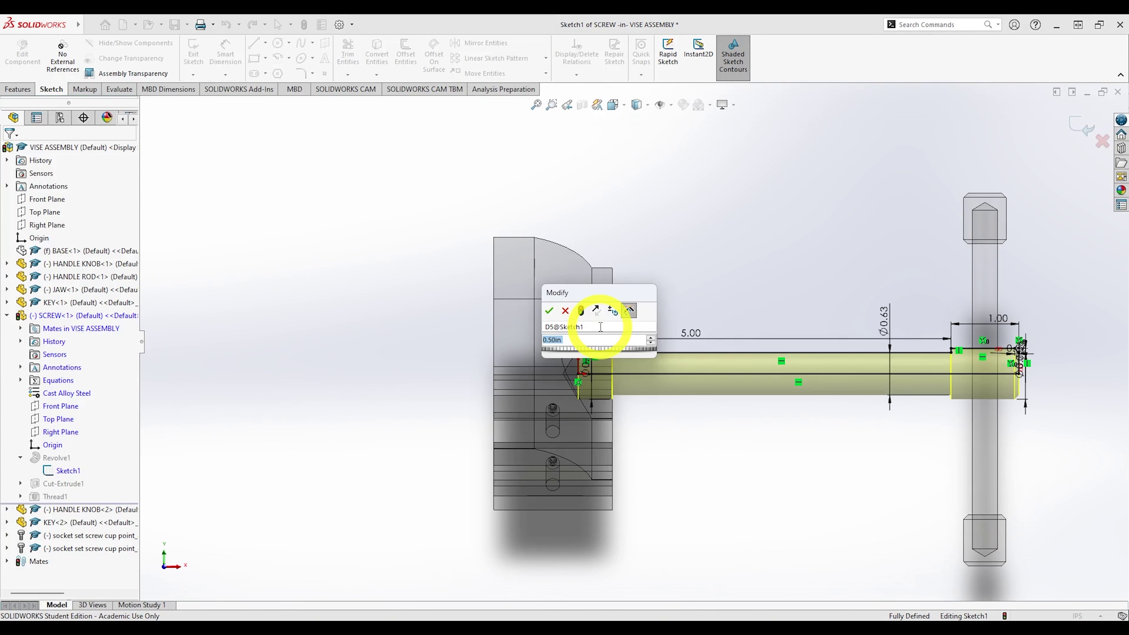
text(1.5)
key(Return)
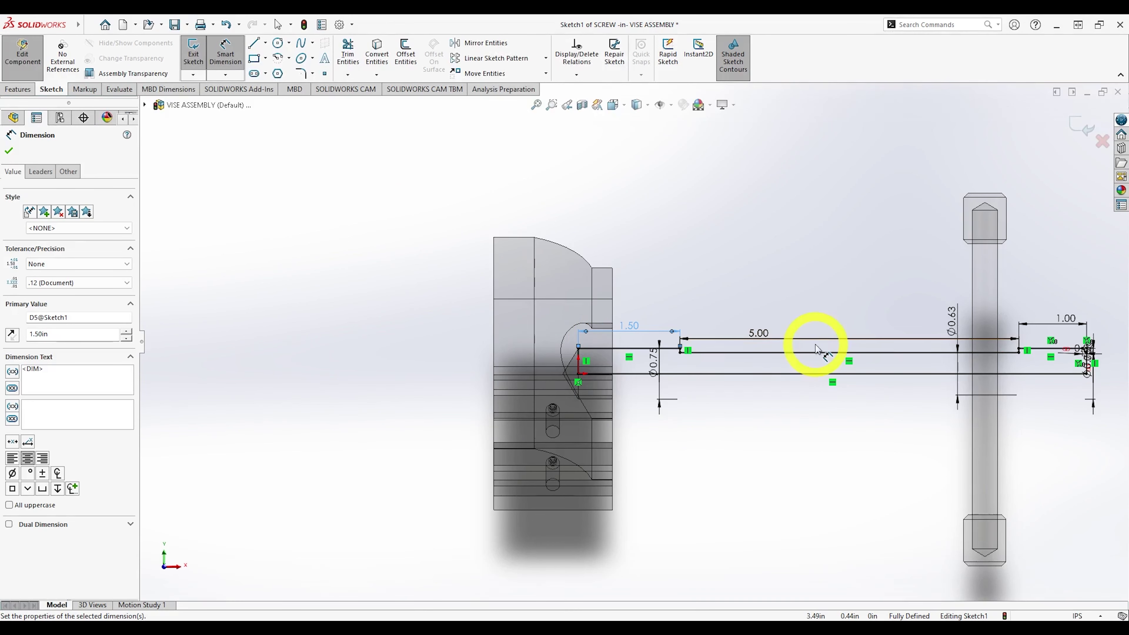
double_click(655, 368)
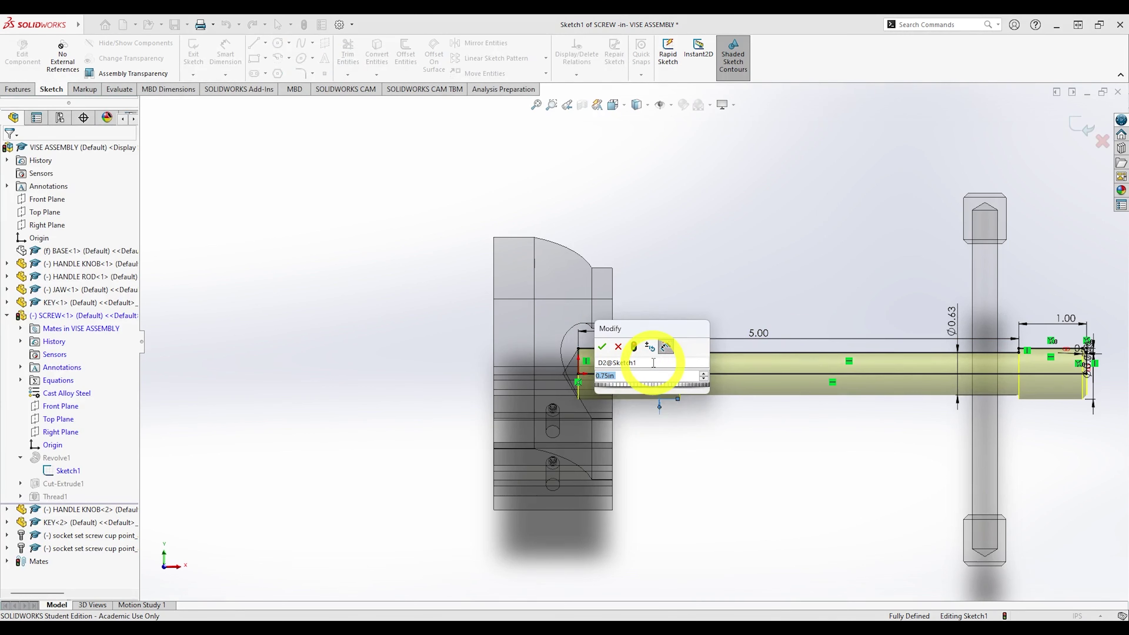
key(BackSpace)
text(.6)
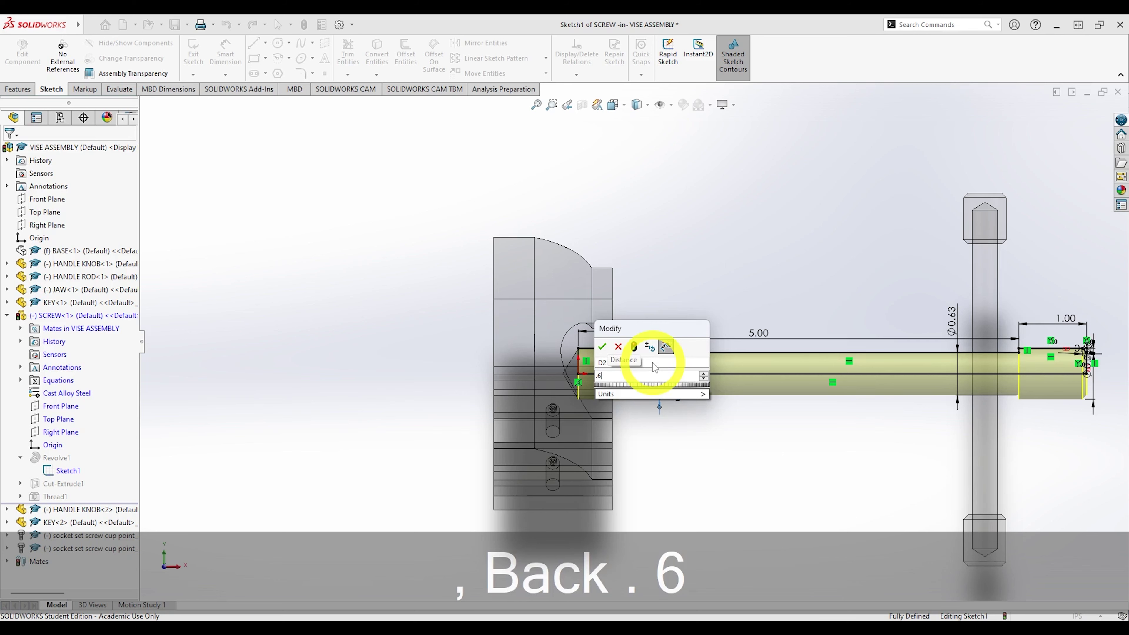
key(Return)
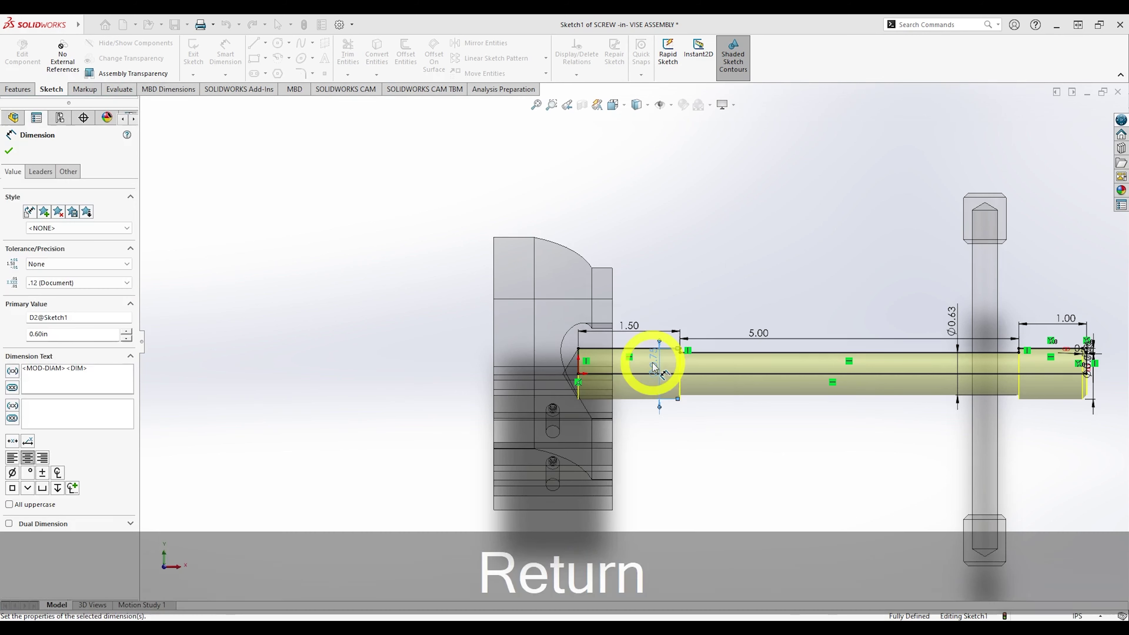
Sketch a three-line rectangular groove outline, about 0.12 in wide and 0.1 in deep, below the upper line of the screw's jaw-end section.
scroll(779, 394, down, 5)
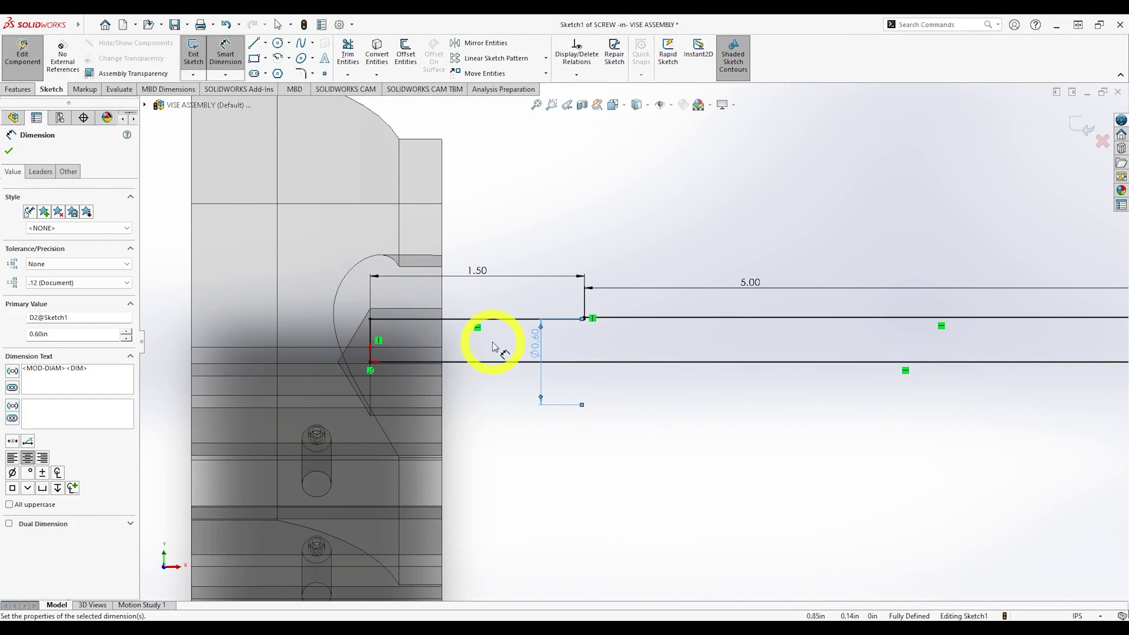
scroll(873, 385, up, 4)
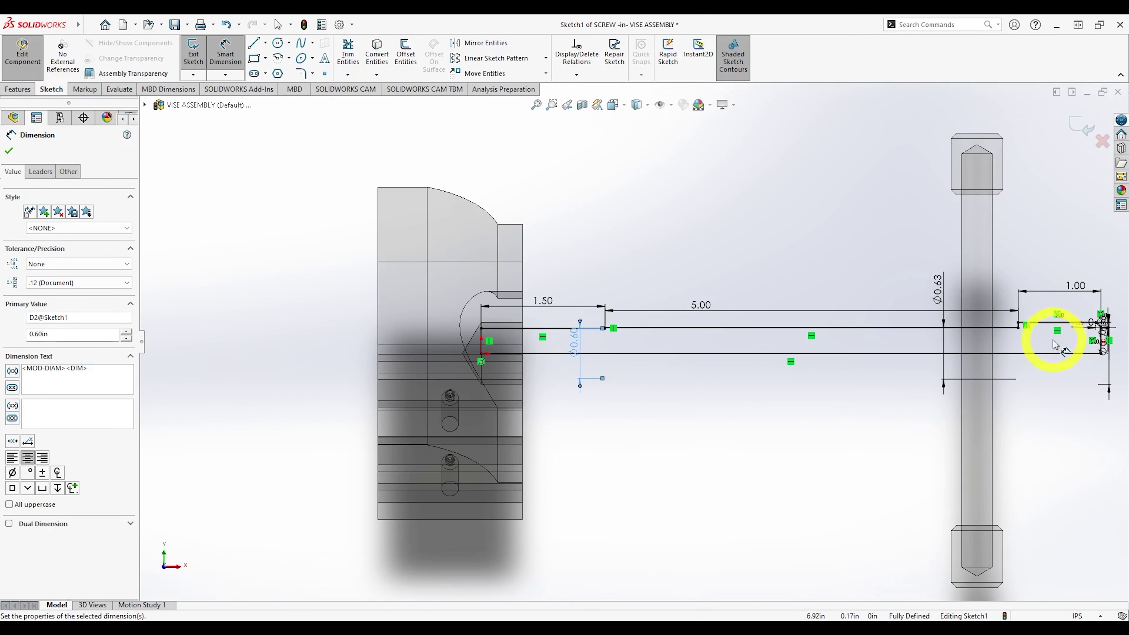
scroll(630, 335, down, 4)
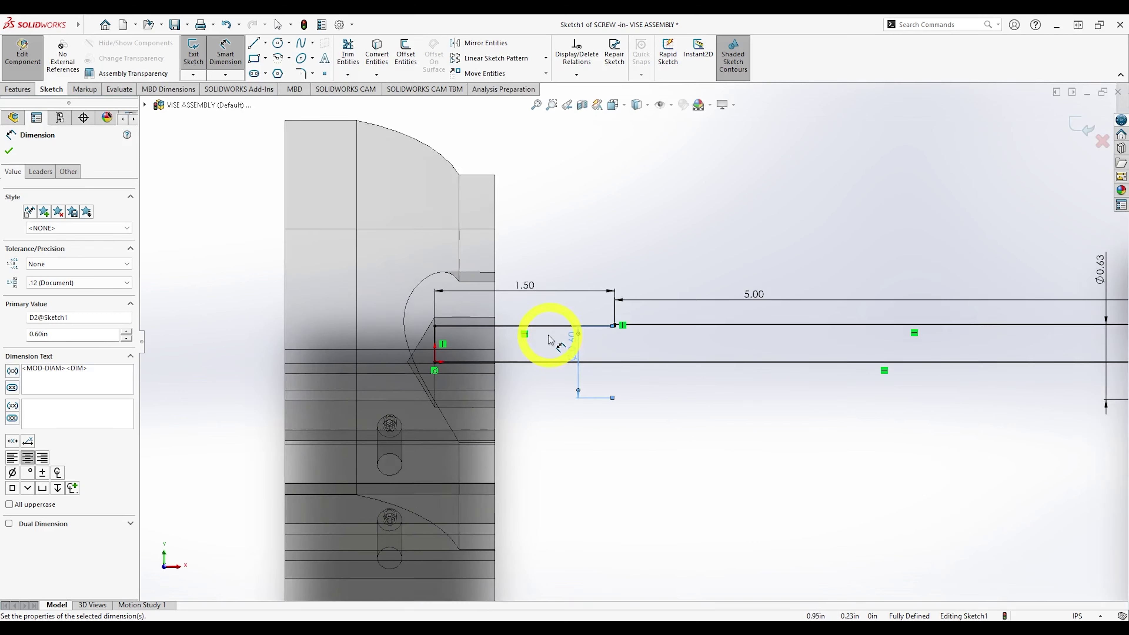
click(254, 44)
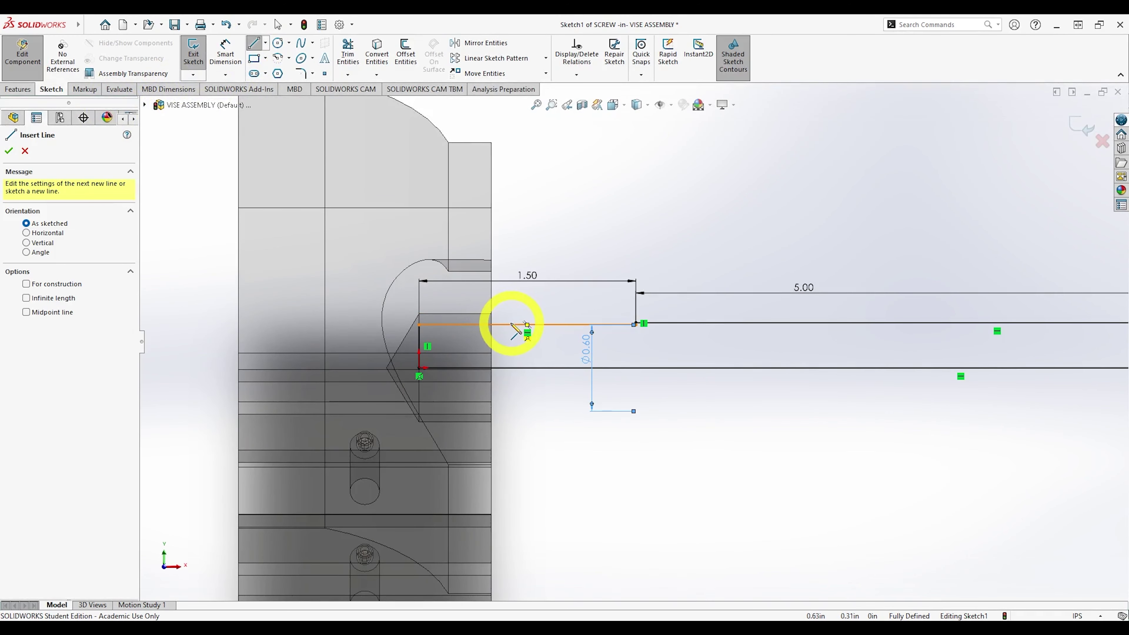
drag(496, 324, 498, 342)
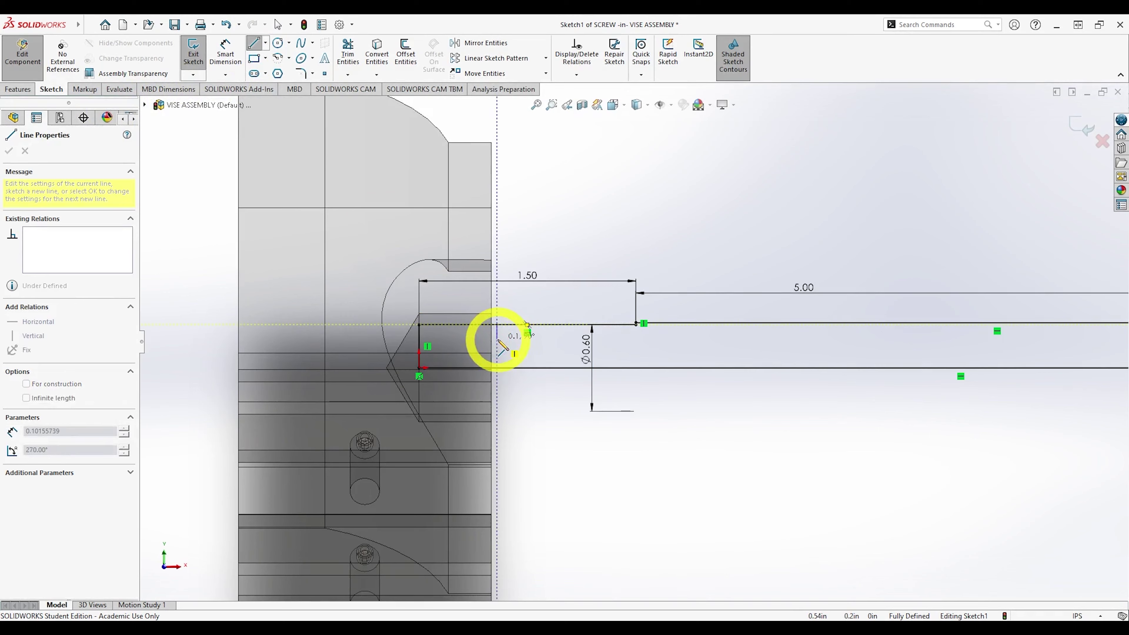
click(496, 339)
click(514, 339)
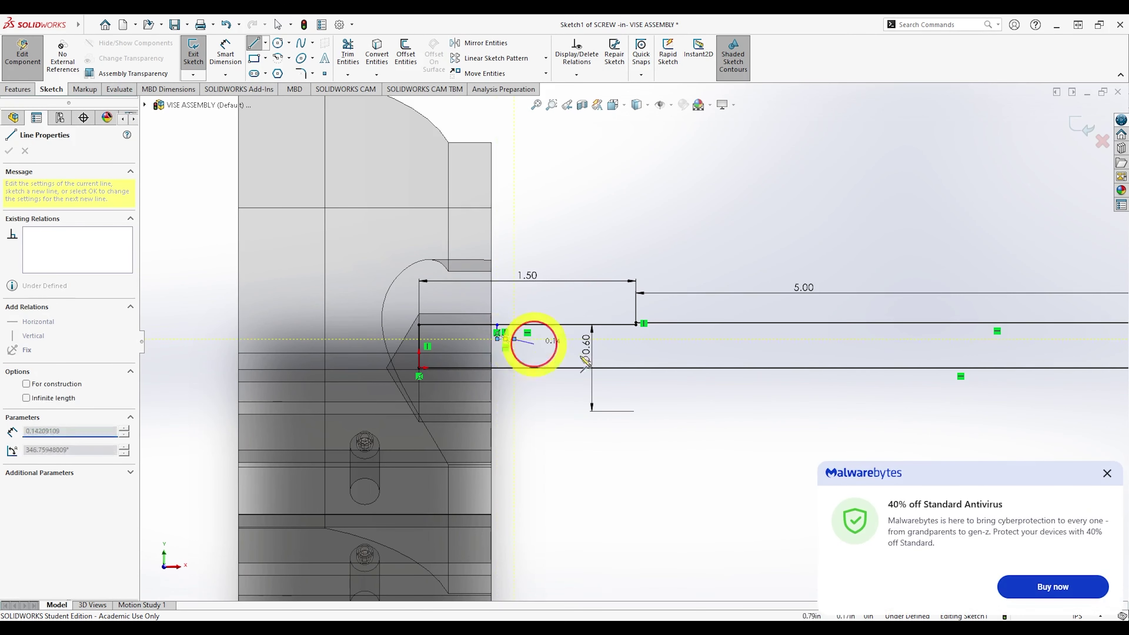
click(1106, 473)
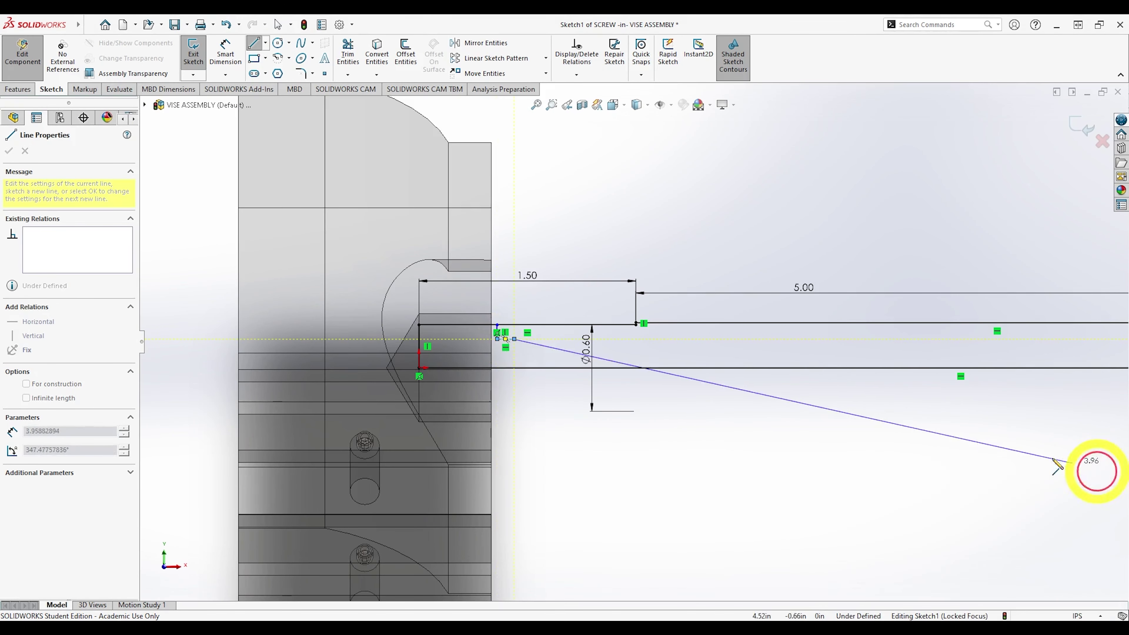
click(514, 325)
key(Escape)
Dimension the groove's bottom line 0.25 in from the screw's centre axis line.
scroll(510, 348, up, 2)
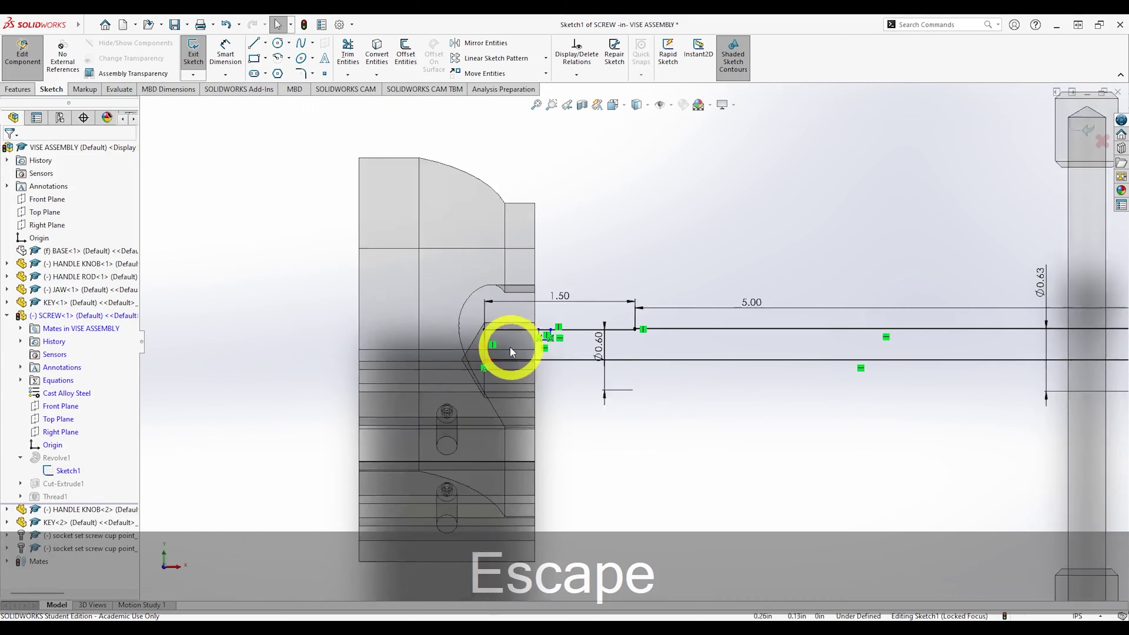
scroll(510, 348, down, 2)
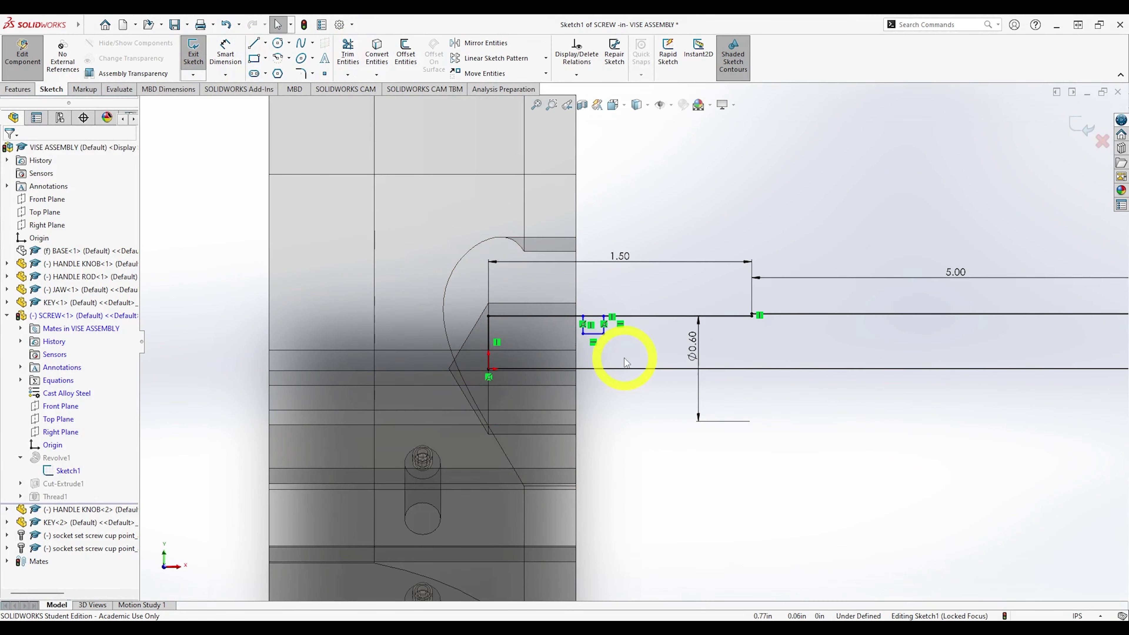
click(226, 52)
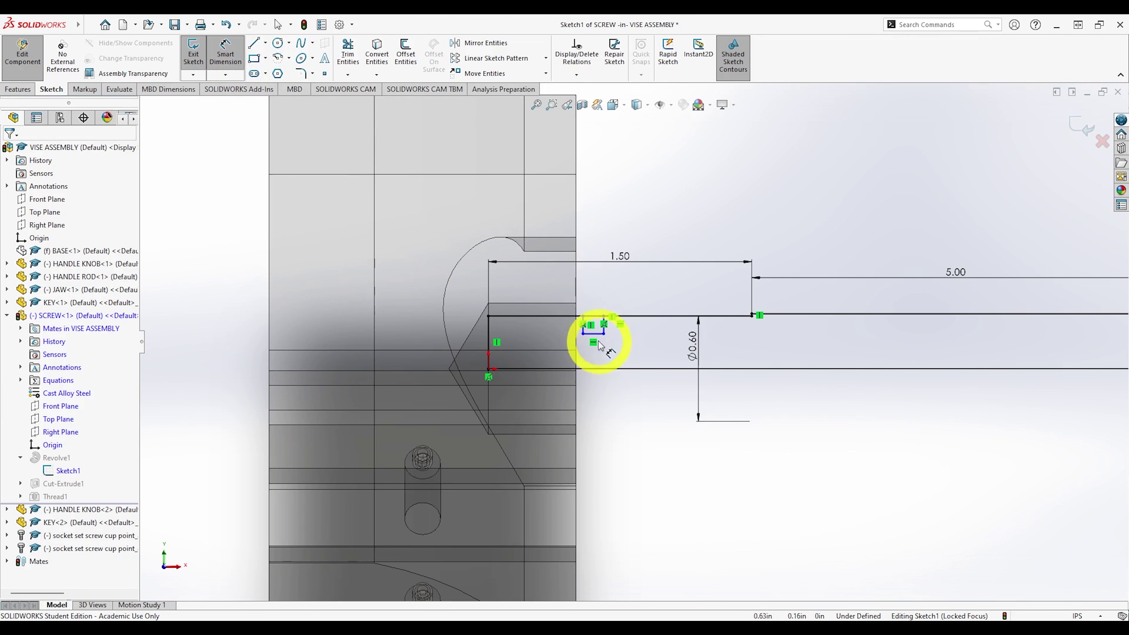
click(595, 334)
click(605, 368)
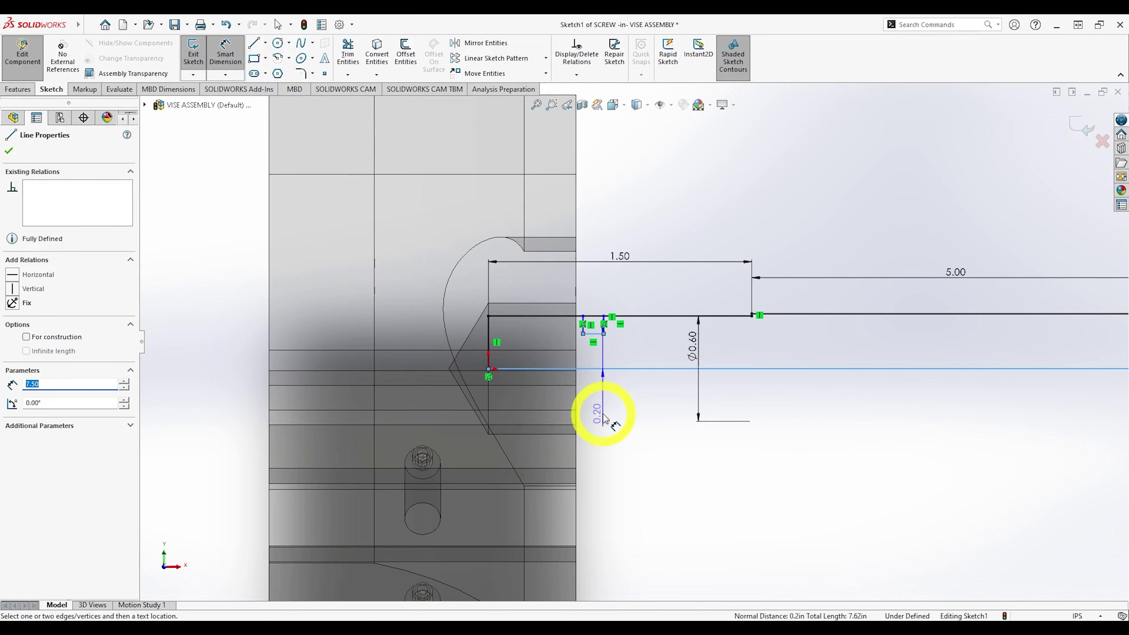
click(603, 415)
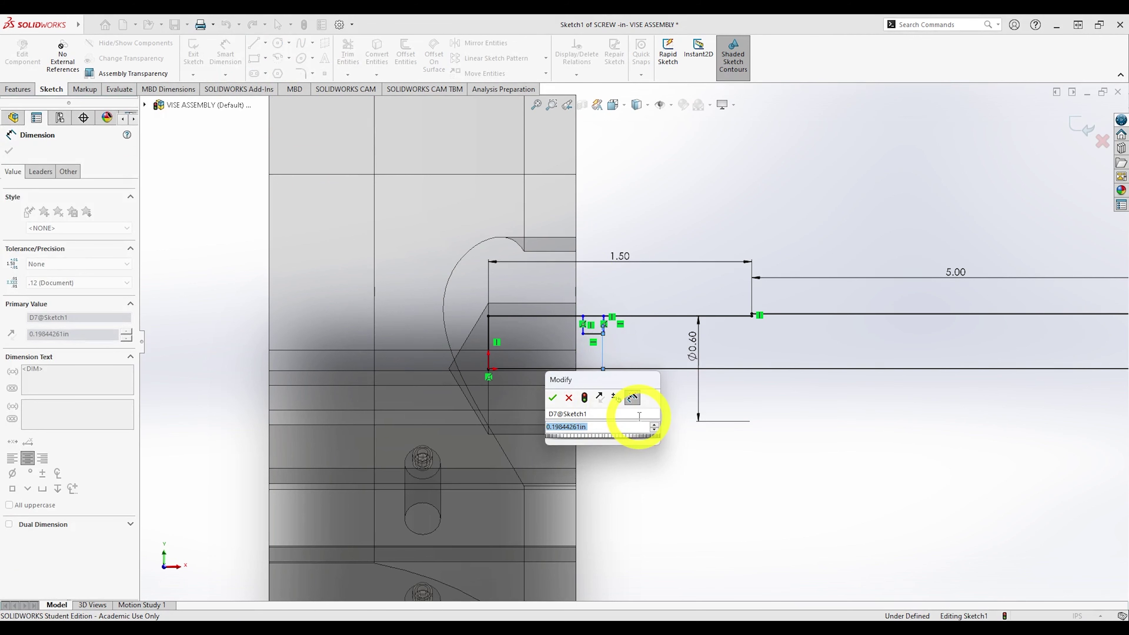
text(.25)
key(Return)
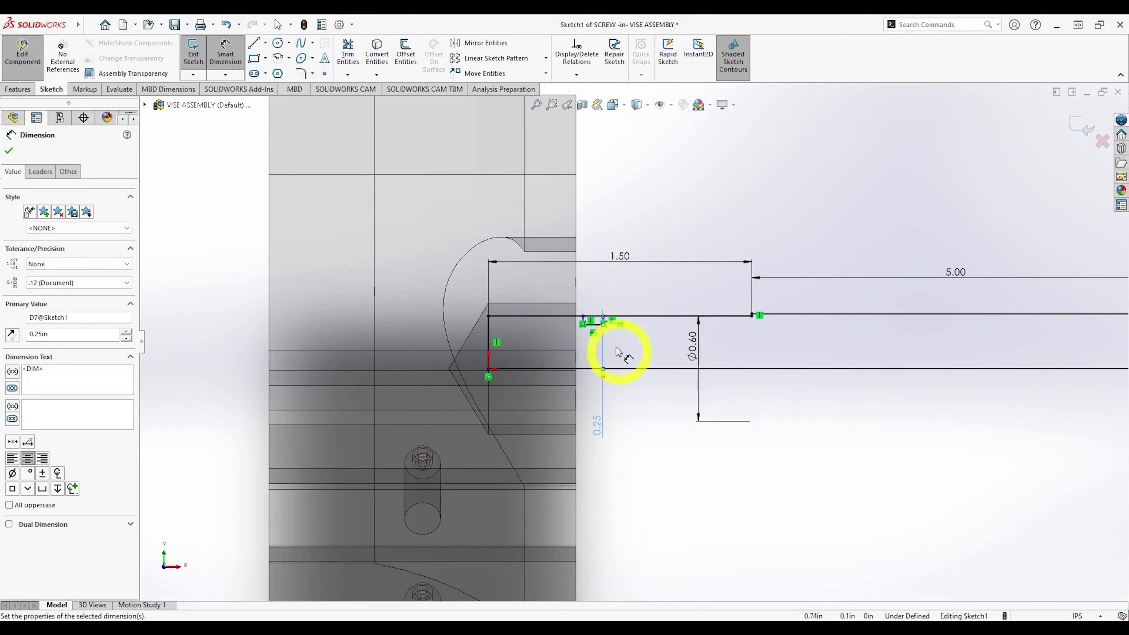
Dimension the groove's width between its two vertical lines as 0.4 in.
scroll(616, 351, down, 4)
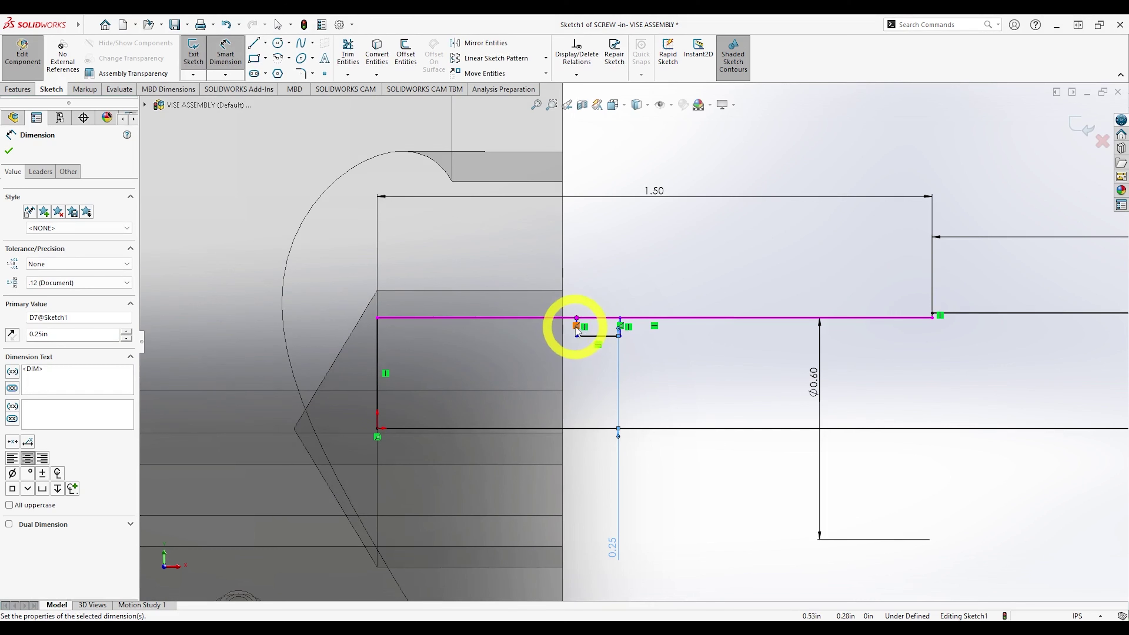
click(619, 328)
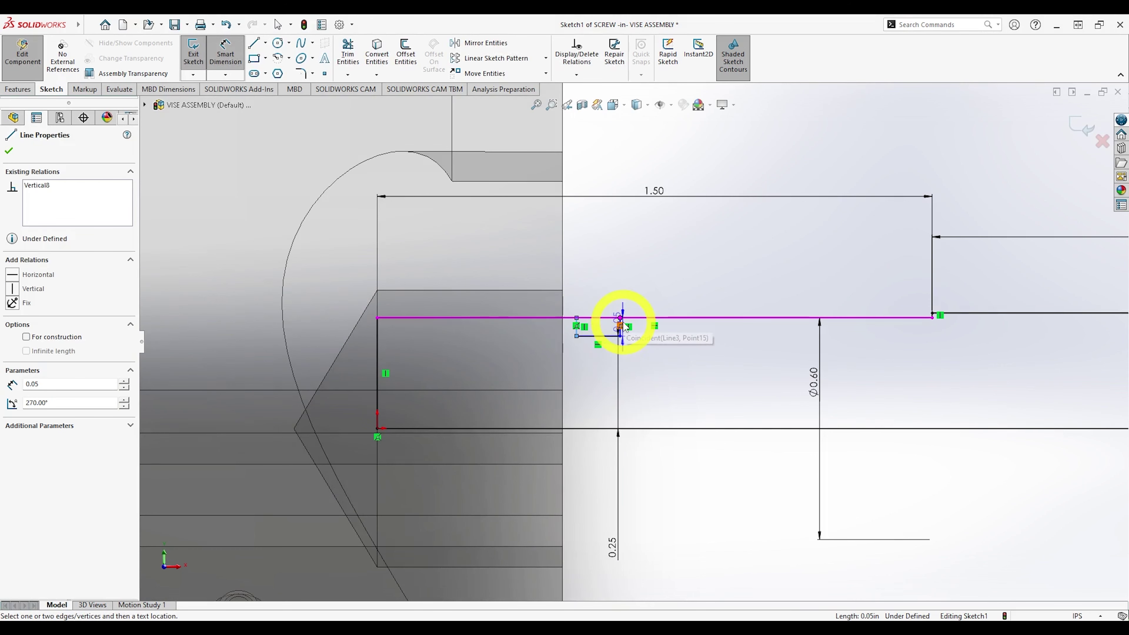
click(596, 283)
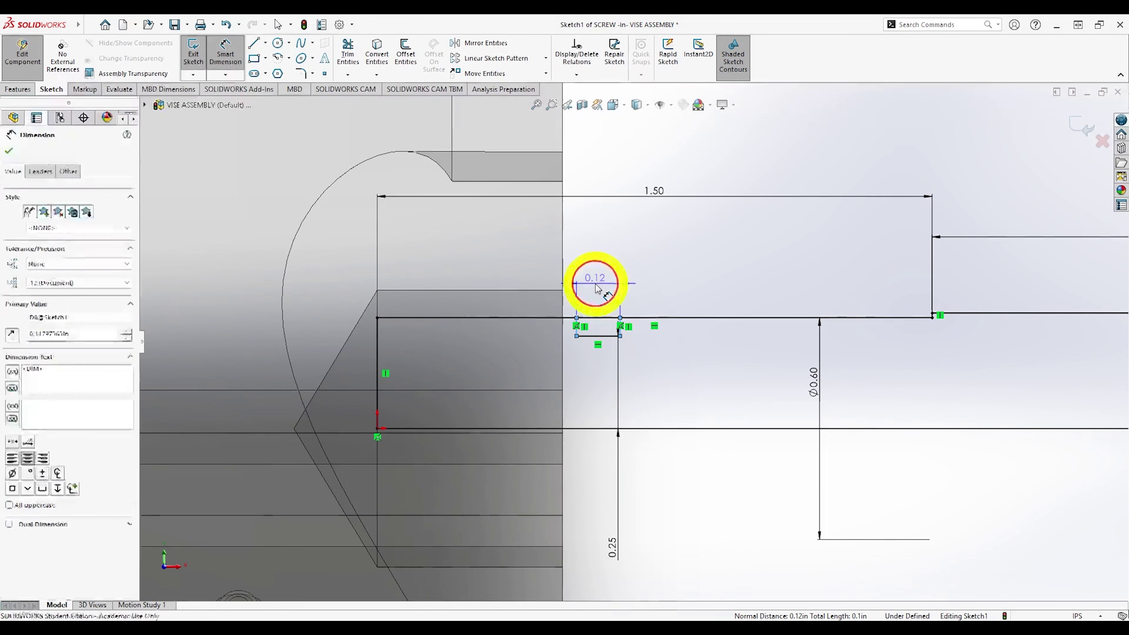
text(.4)
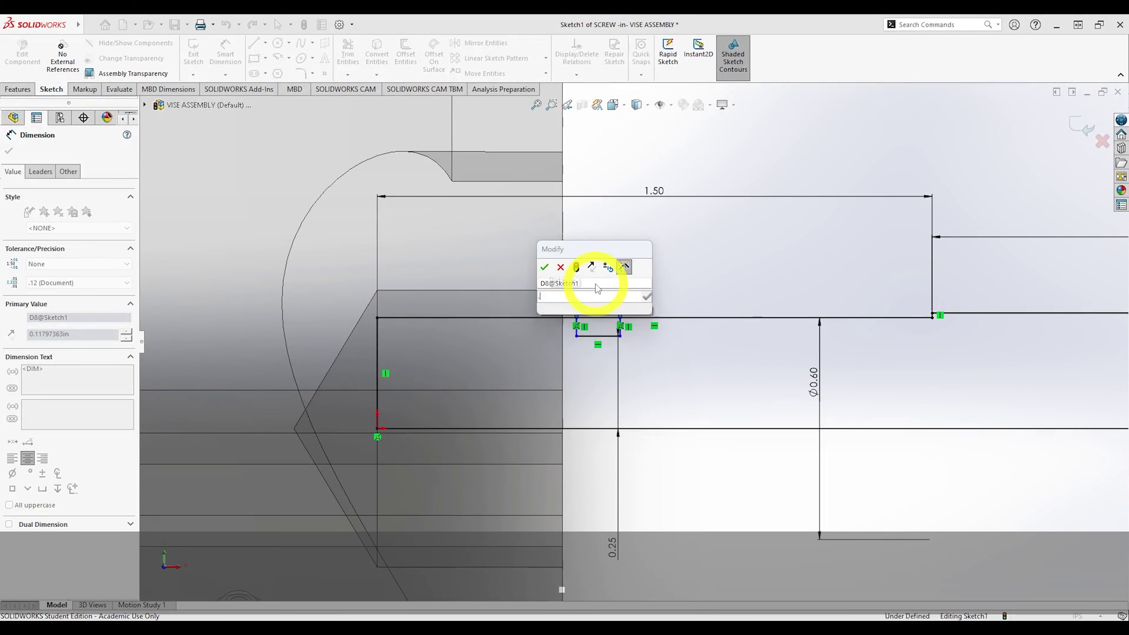
key(Return)
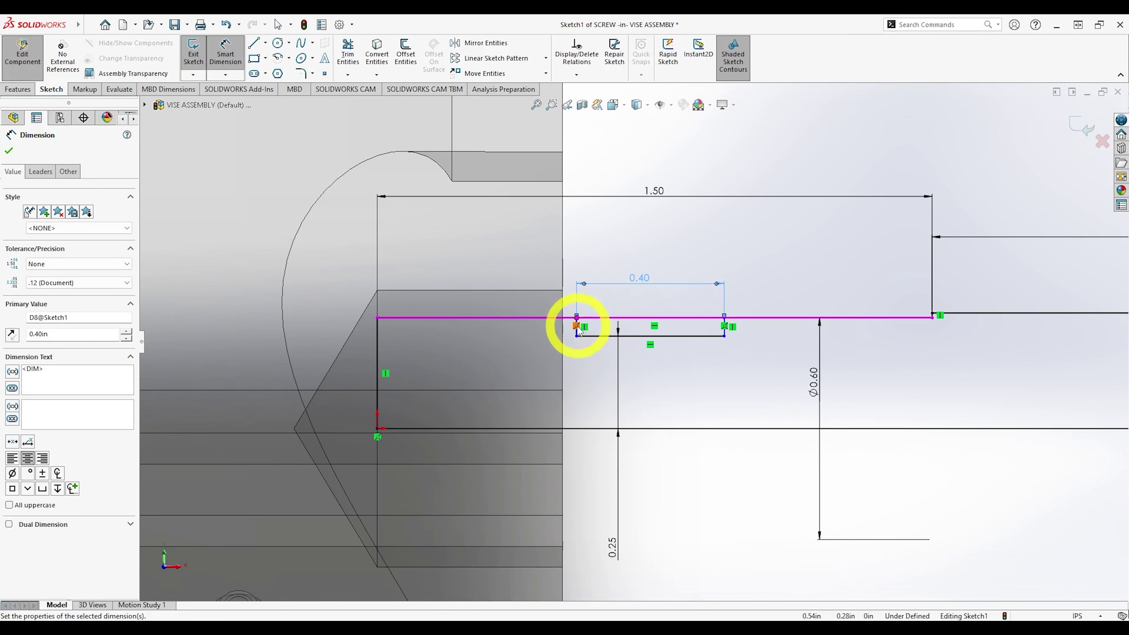
Dimension the groove's near side 0.25 in from the end line of the screw's jaw-end section.
click(576, 332)
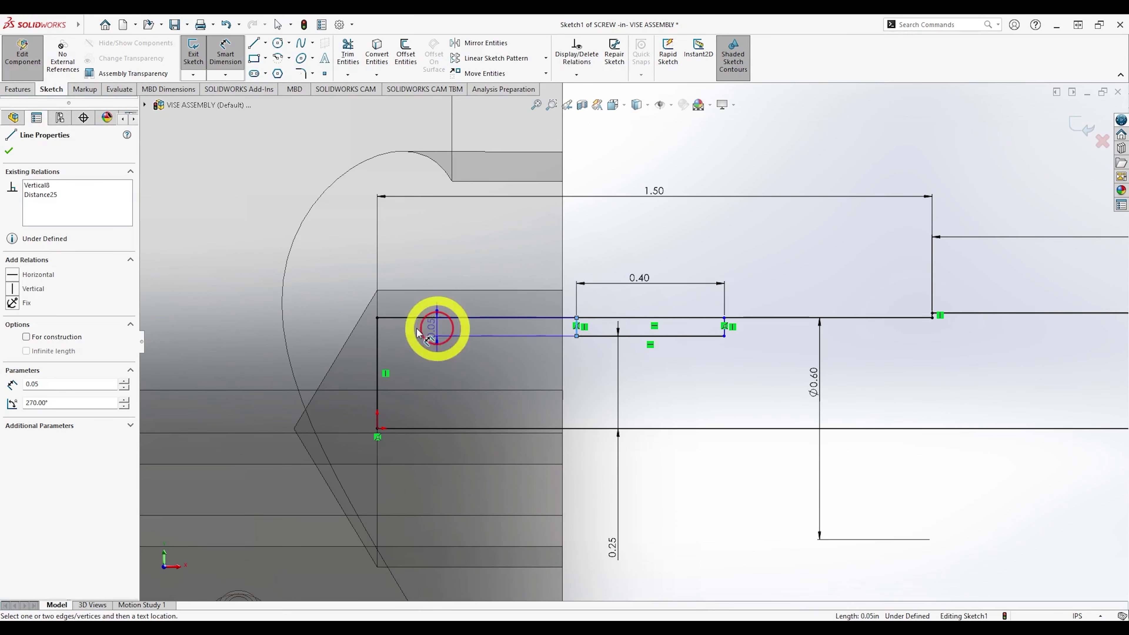
click(378, 327)
click(506, 276)
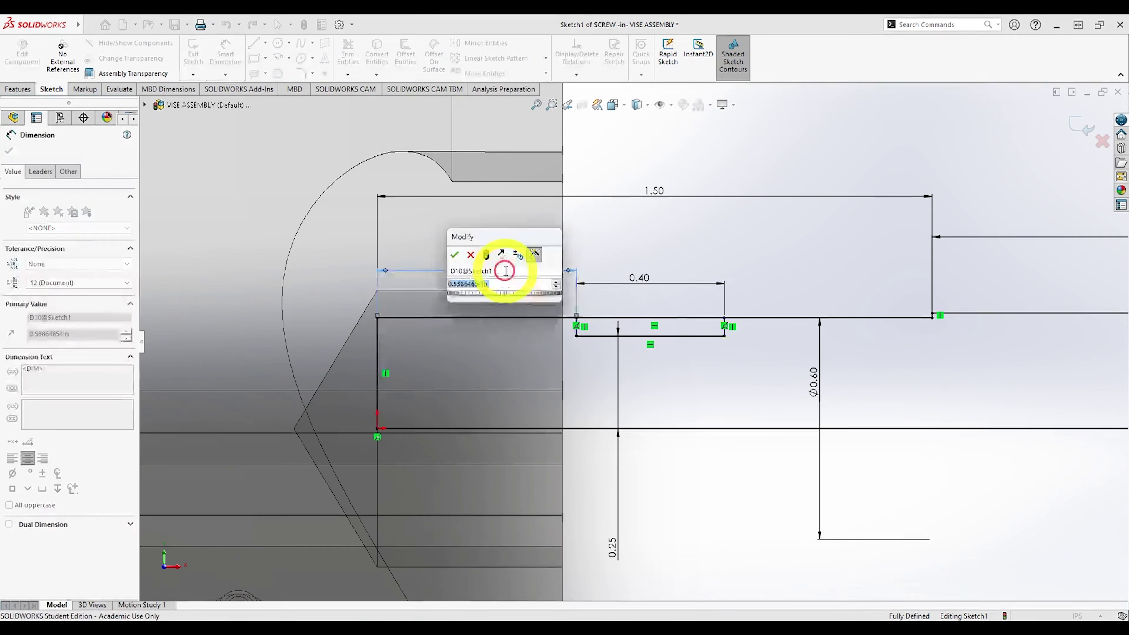
text(.25)
key(Return)
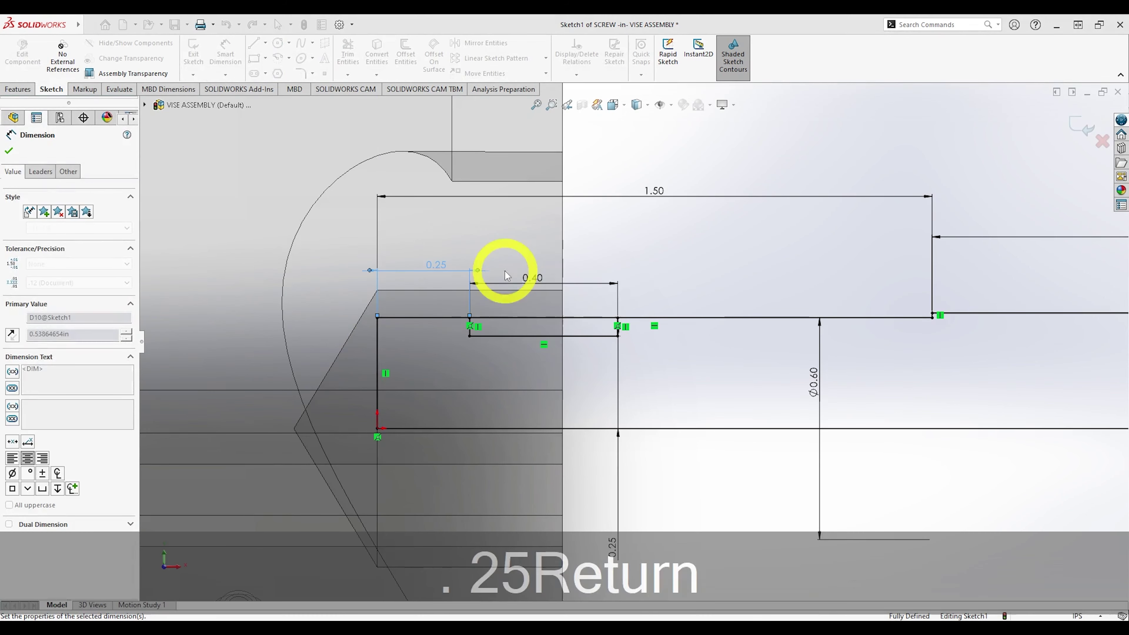
Exit the screw's profile sketch, continue the rebuild ignoring the Revolve1 error, and dismiss the error report.
scroll(506, 267, up, 3)
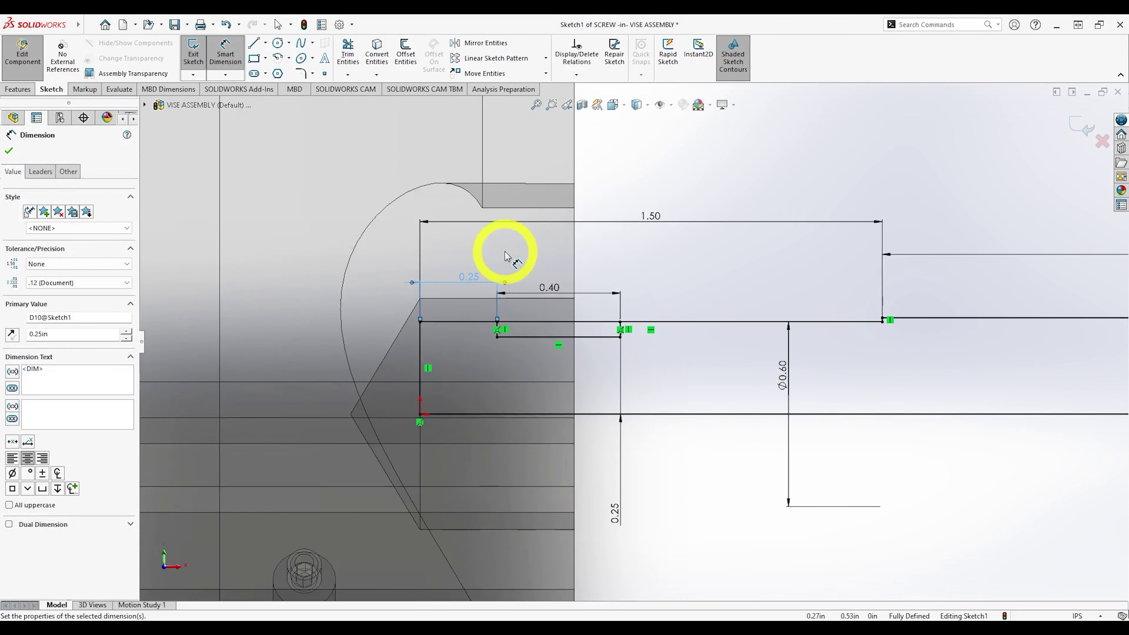
scroll(549, 348, up, 1)
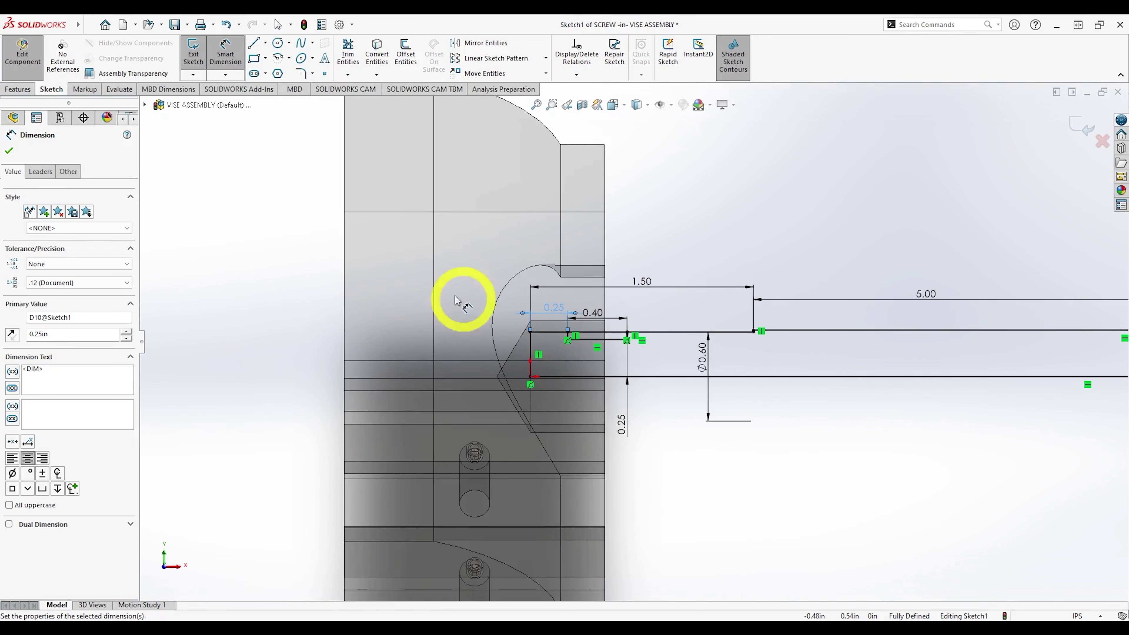
click(8, 152)
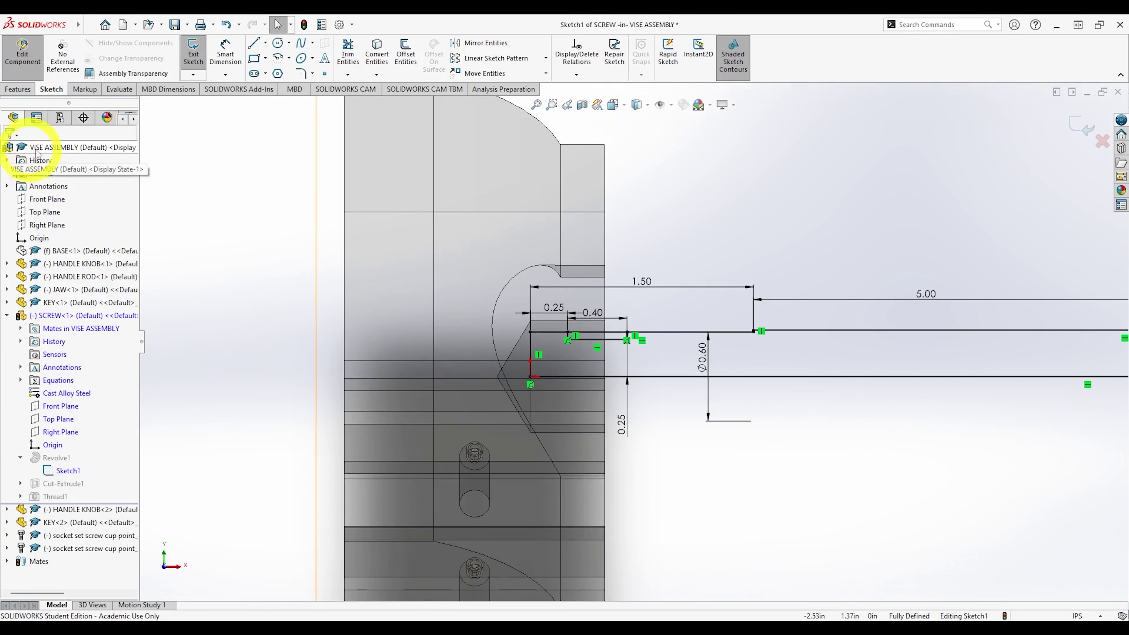
click(1074, 123)
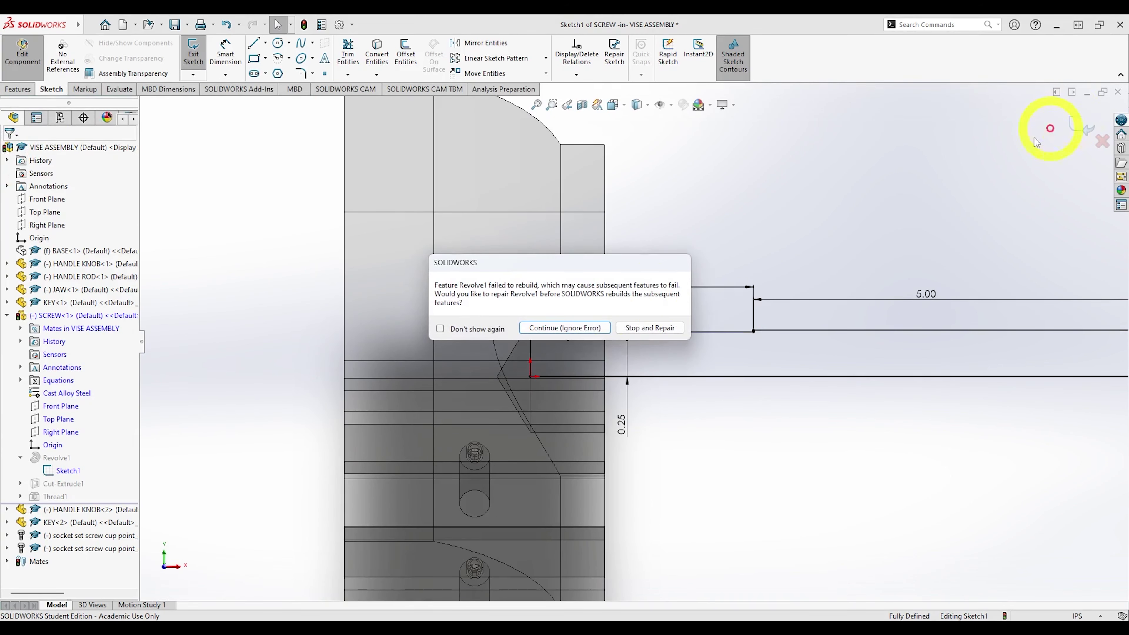
click(560, 329)
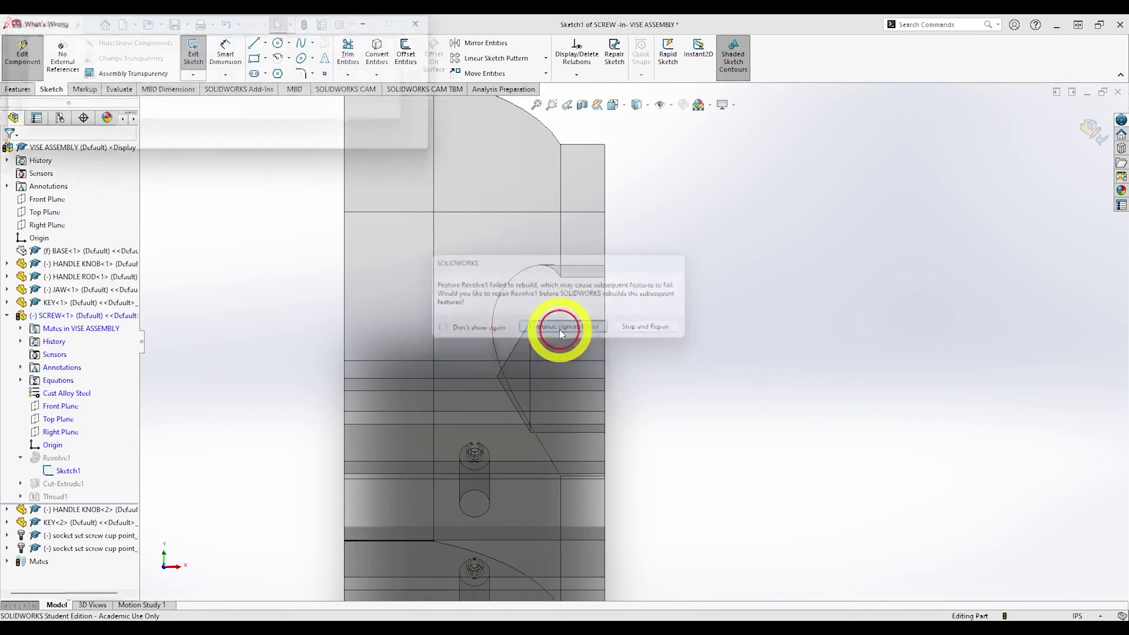
click(365, 115)
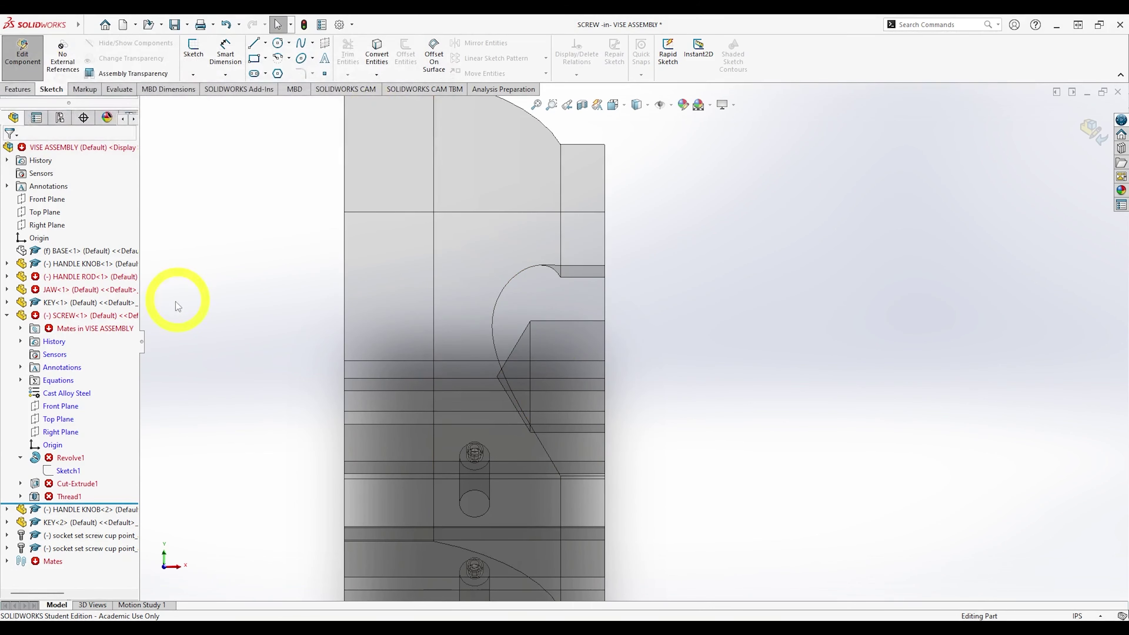
Edit the Revolve1 feature, choose the profile region beneath the groove as its selected contour, and accept the revolve.
click(62, 463)
click(97, 424)
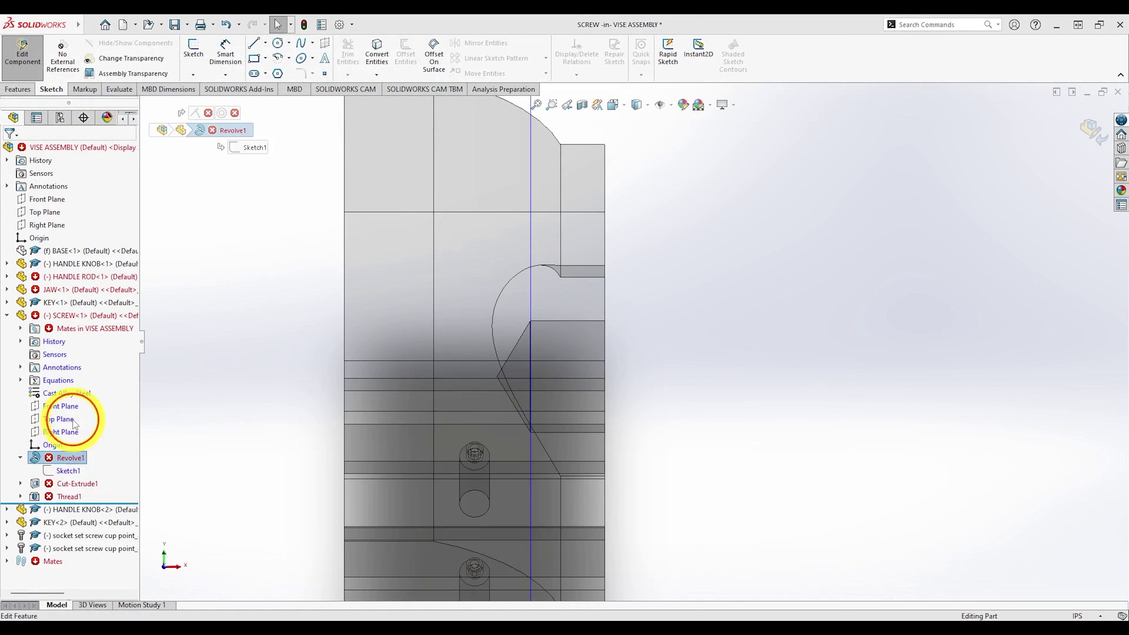
scroll(678, 356, up, 5)
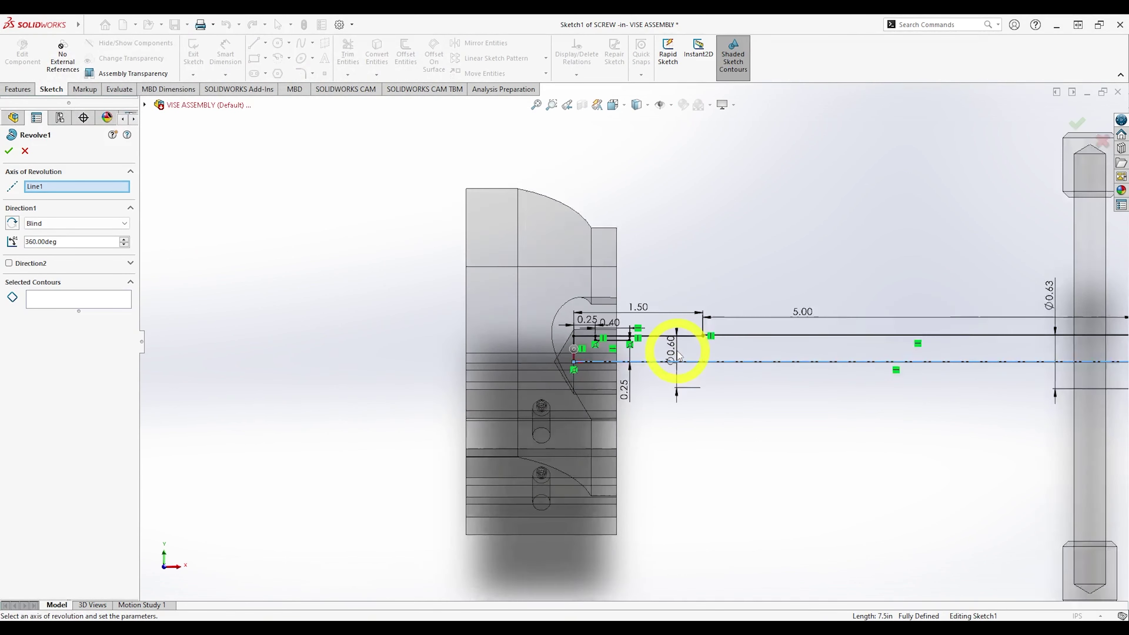
scroll(1004, 352, down, 4)
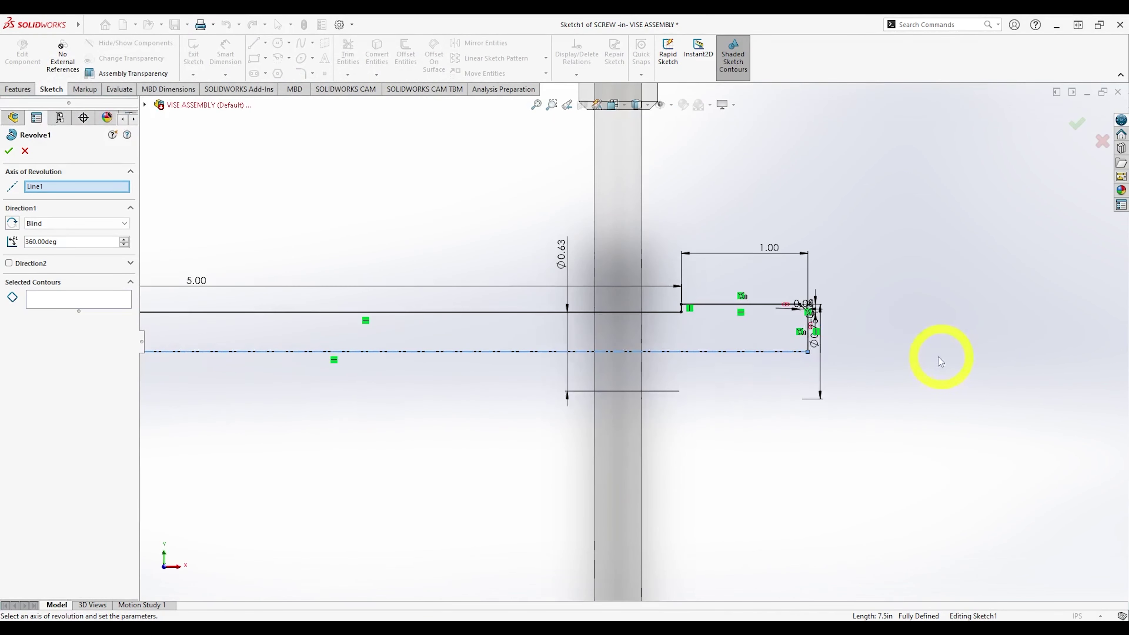
scroll(808, 347, down, 5)
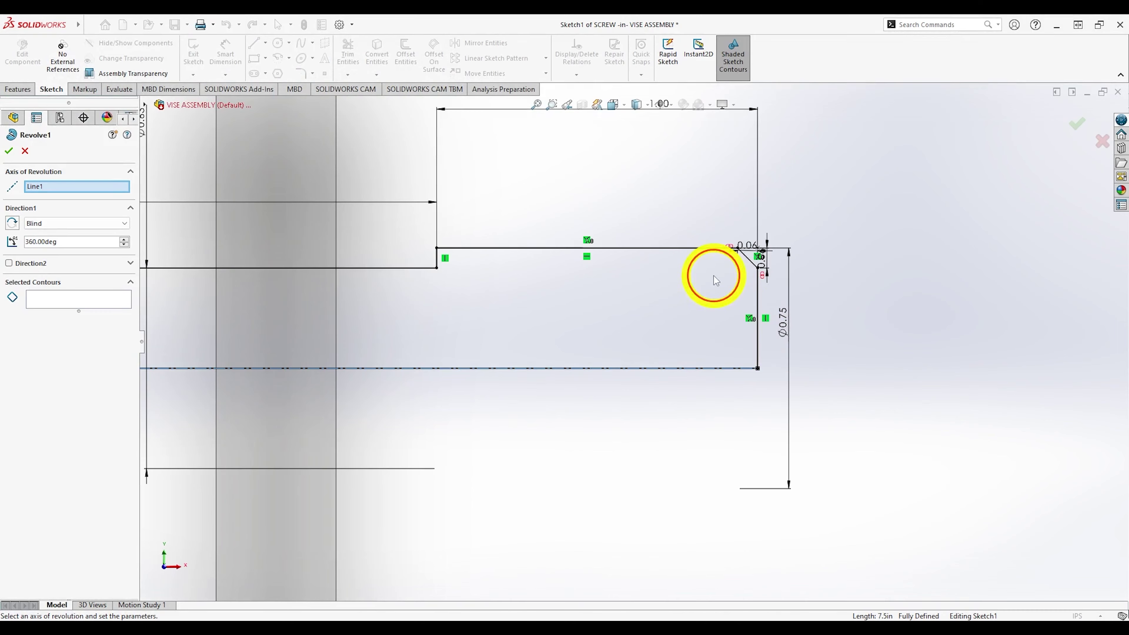
scroll(713, 275, up, 6)
scroll(249, 336, down, 6)
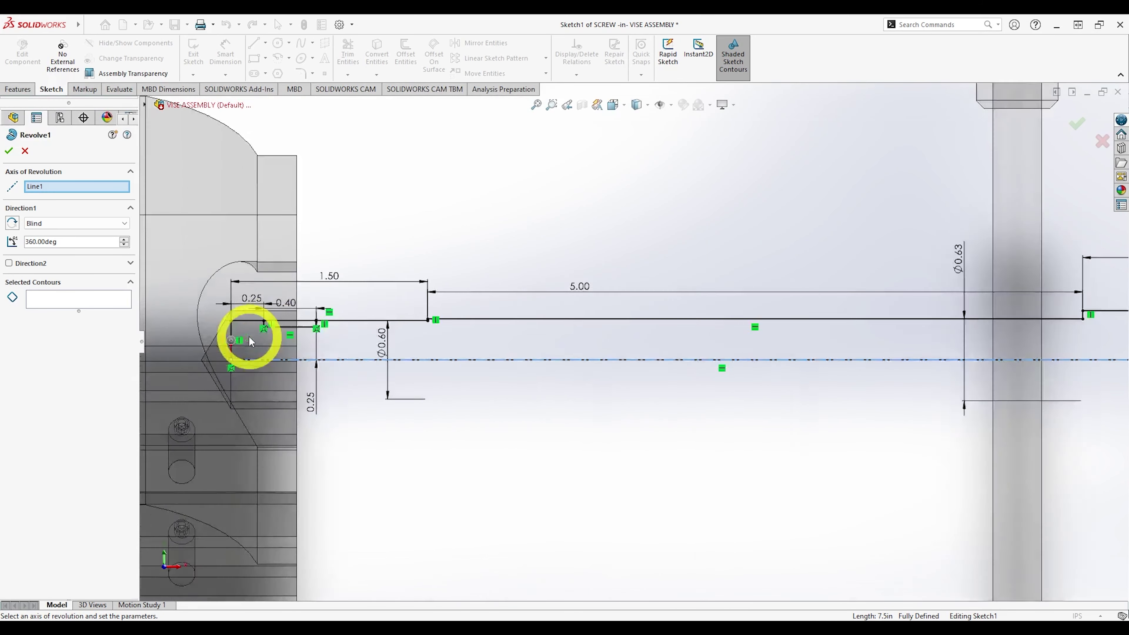
scroll(249, 337, down, 2)
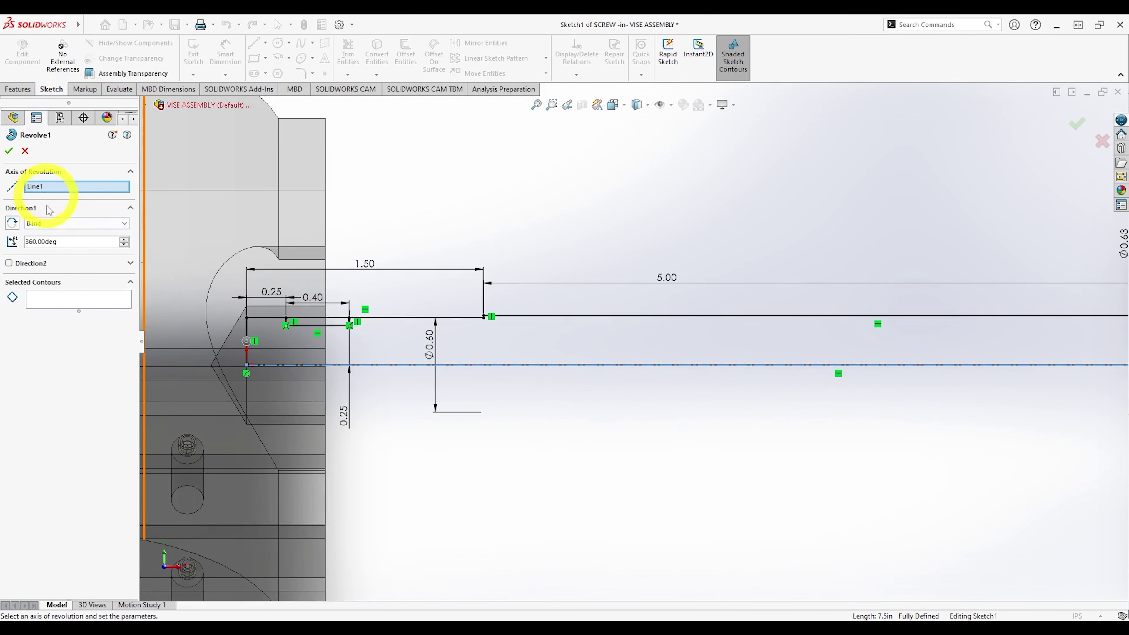
click(44, 300)
click(485, 336)
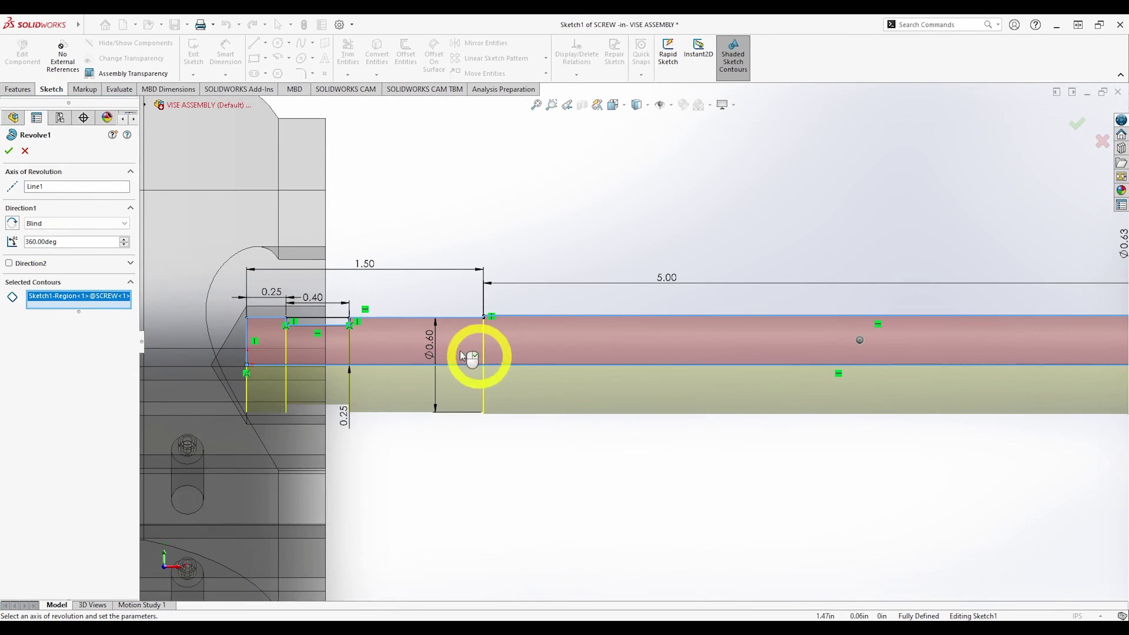
click(25, 151)
click(7, 151)
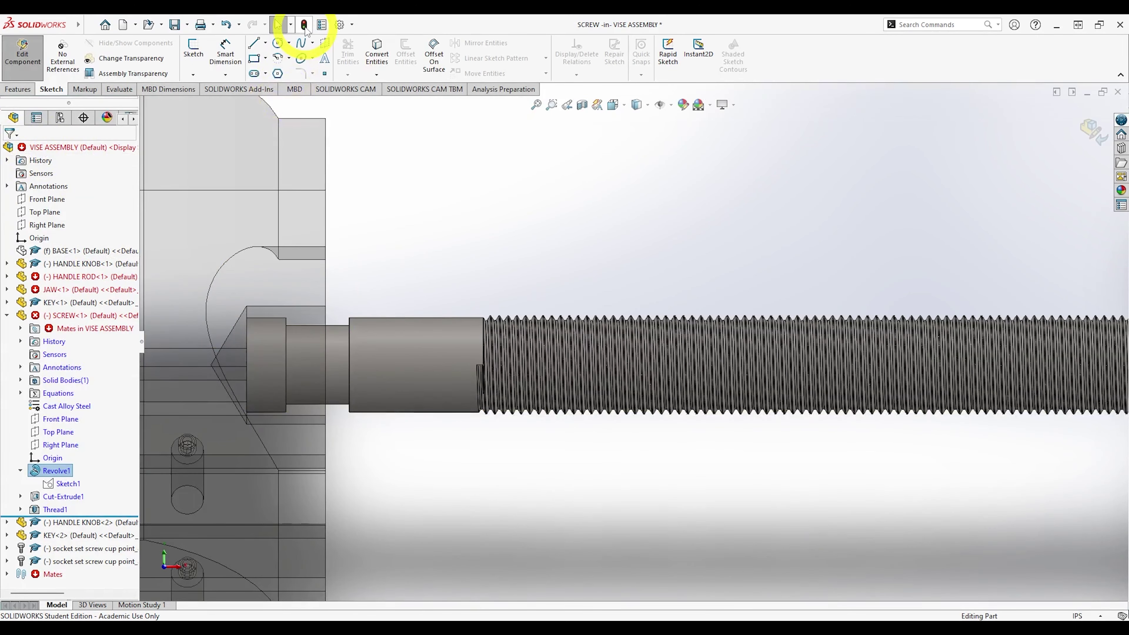
Rebuild the model with the updated screw and dismiss the mate error report.
click(305, 26)
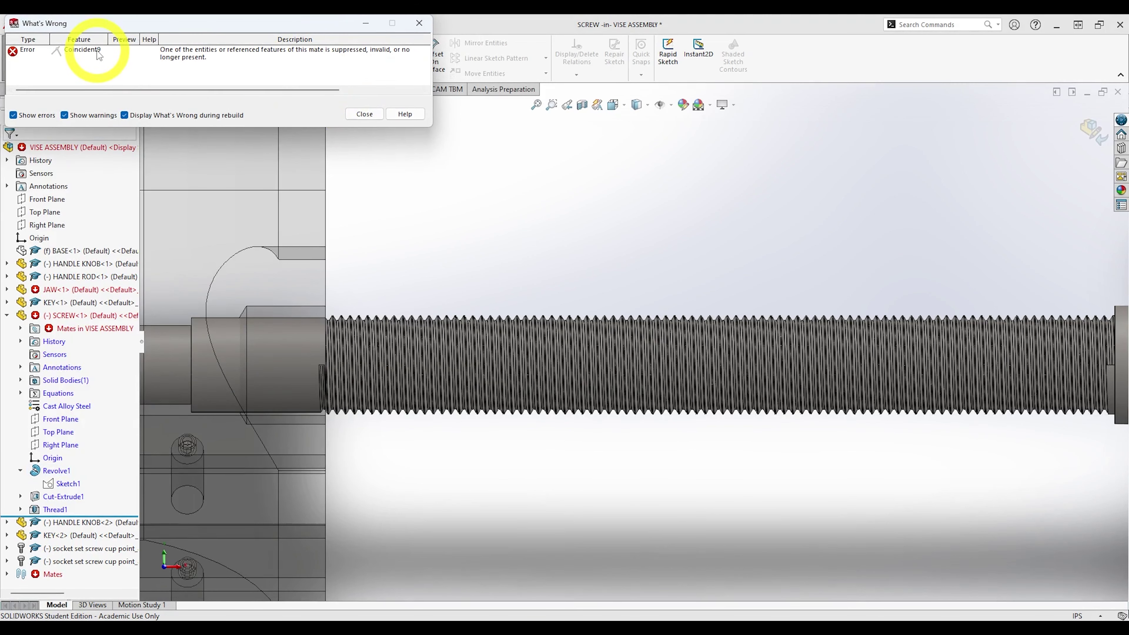
click(365, 114)
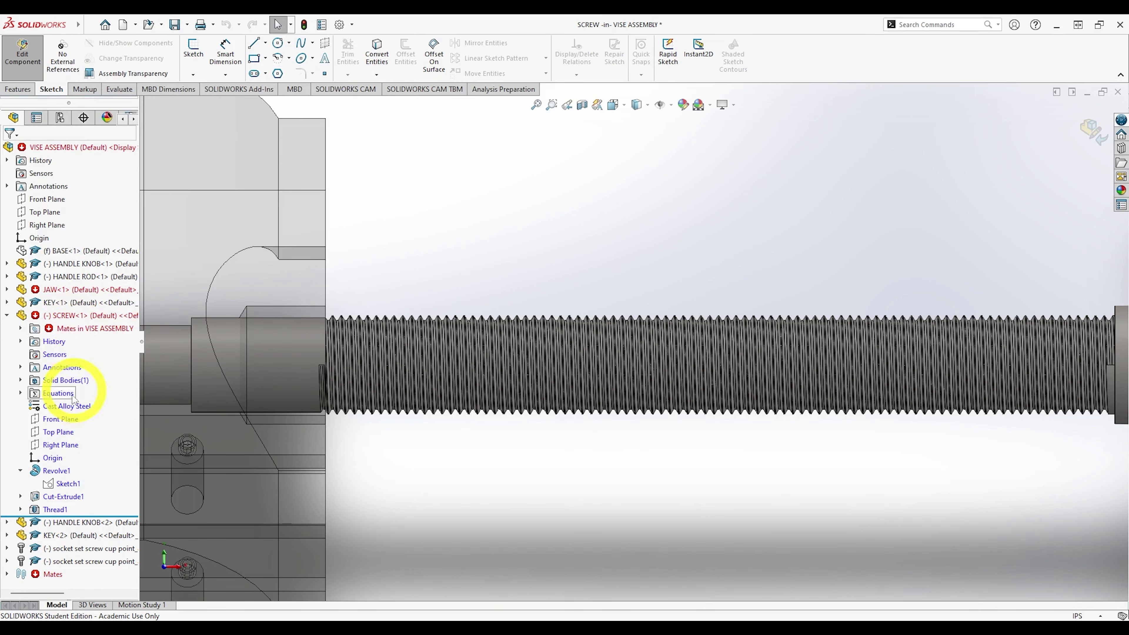
scroll(482, 484, down, 5)
scroll(482, 485, up, 5)
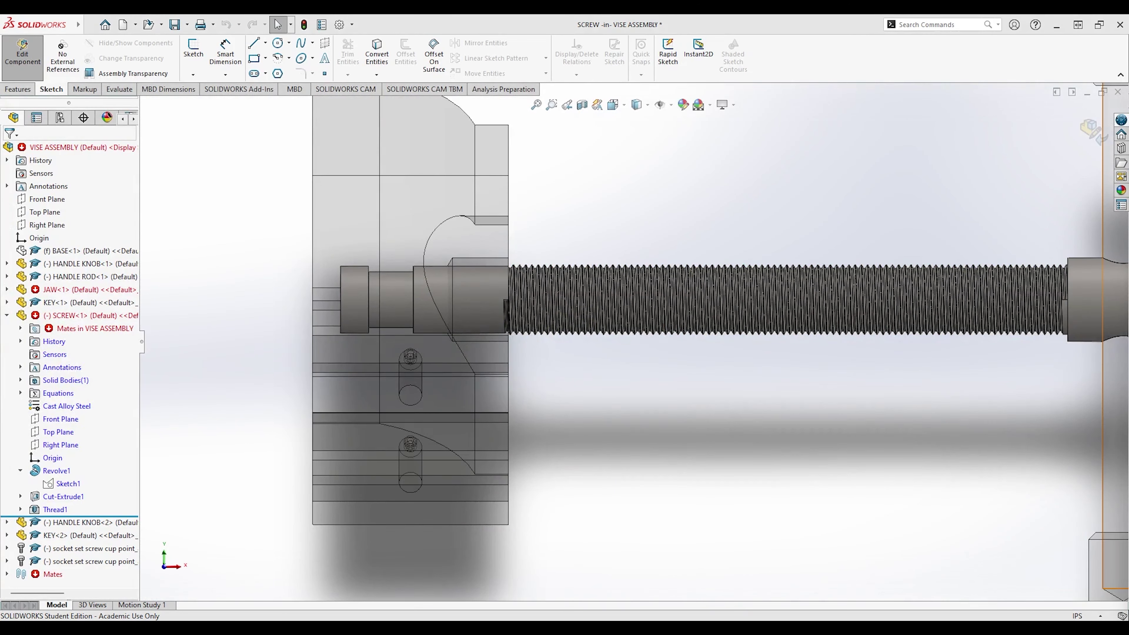
Switch to the McMaster-Carr website in the browser and search for retaining rings.
drag(1128, 200, 527, 57)
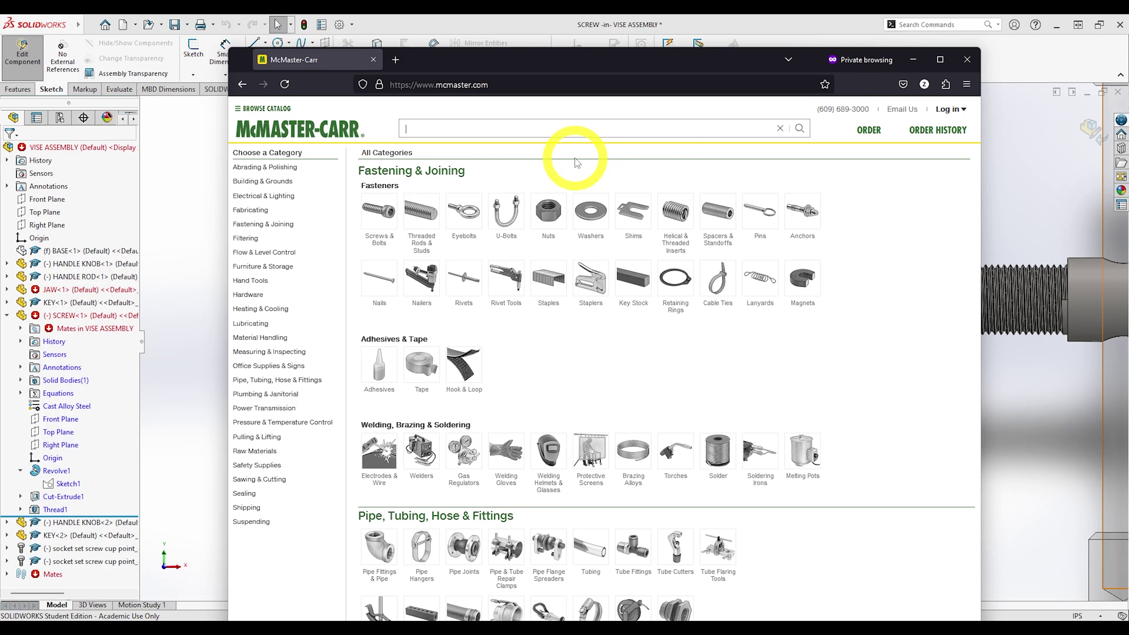
text(ret)
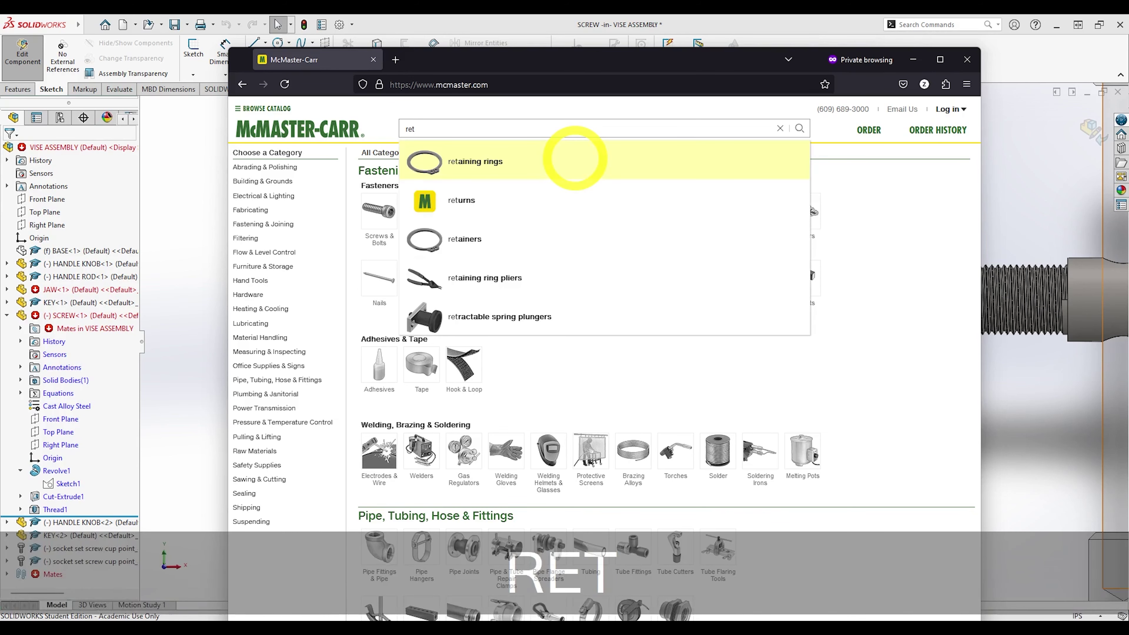
click(574, 164)
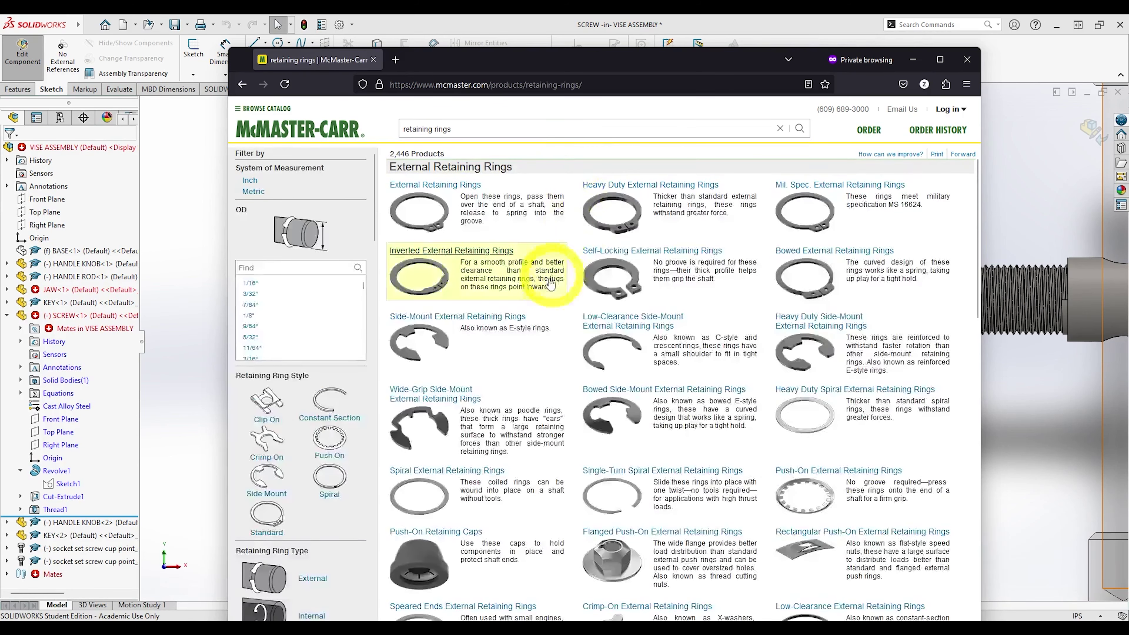
Filter the retaining rings to a 5/8" OD and the Side Mount ring style.
scroll(299, 315, down, 1)
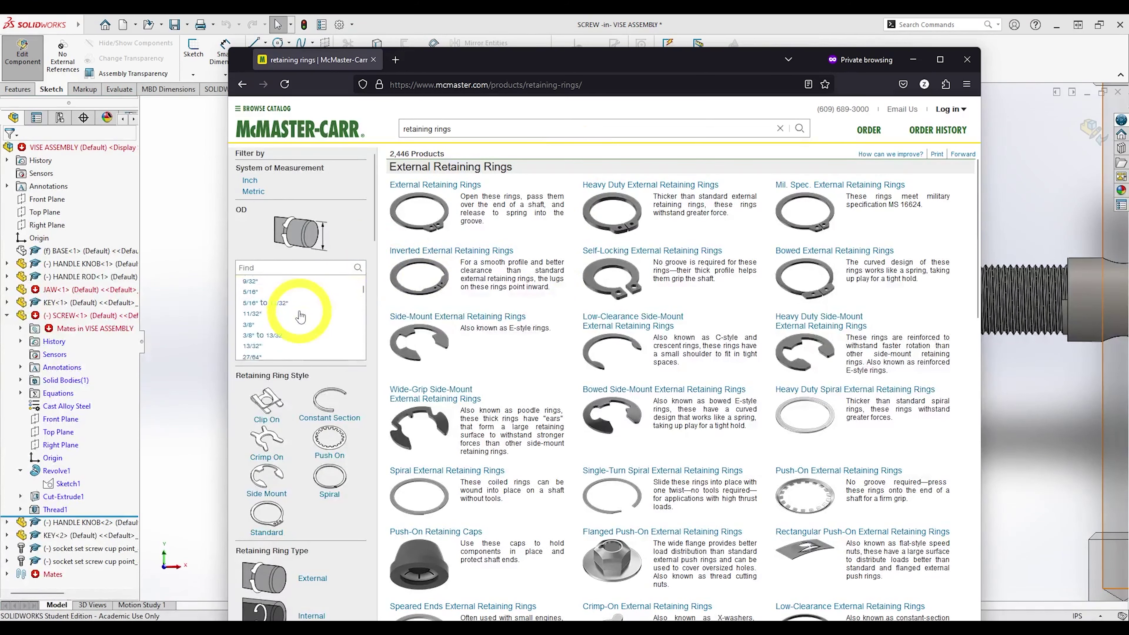
scroll(277, 338, down, 3)
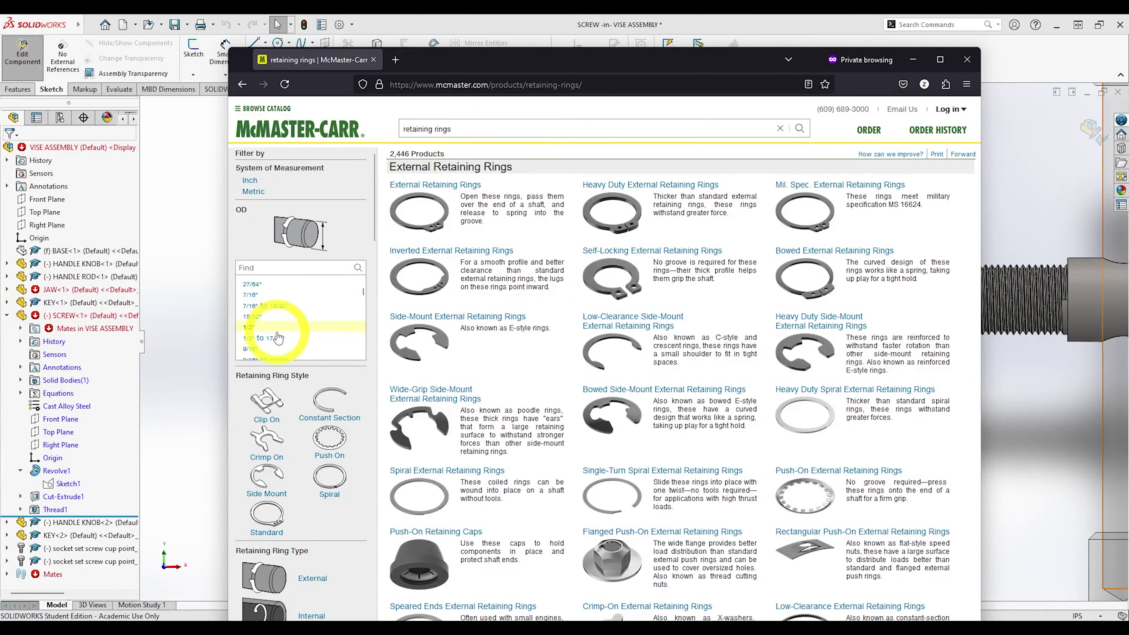
click(277, 332)
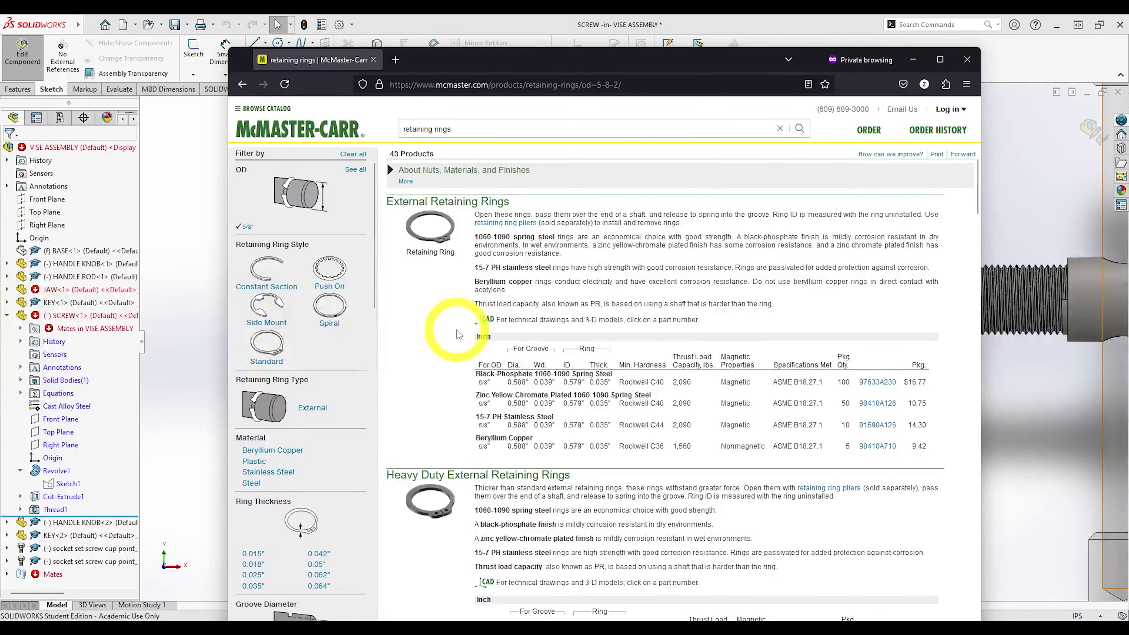
click(274, 313)
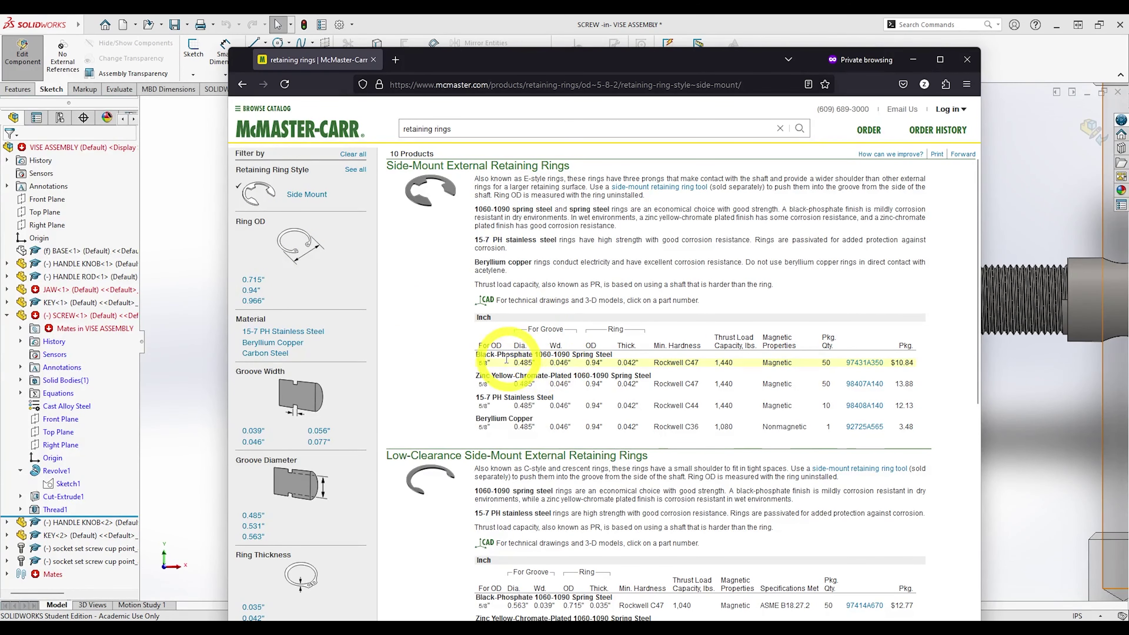
View the product detail of the black-phosphate side-mount ring for 5/8" OD, then return to the filtered list.
click(495, 366)
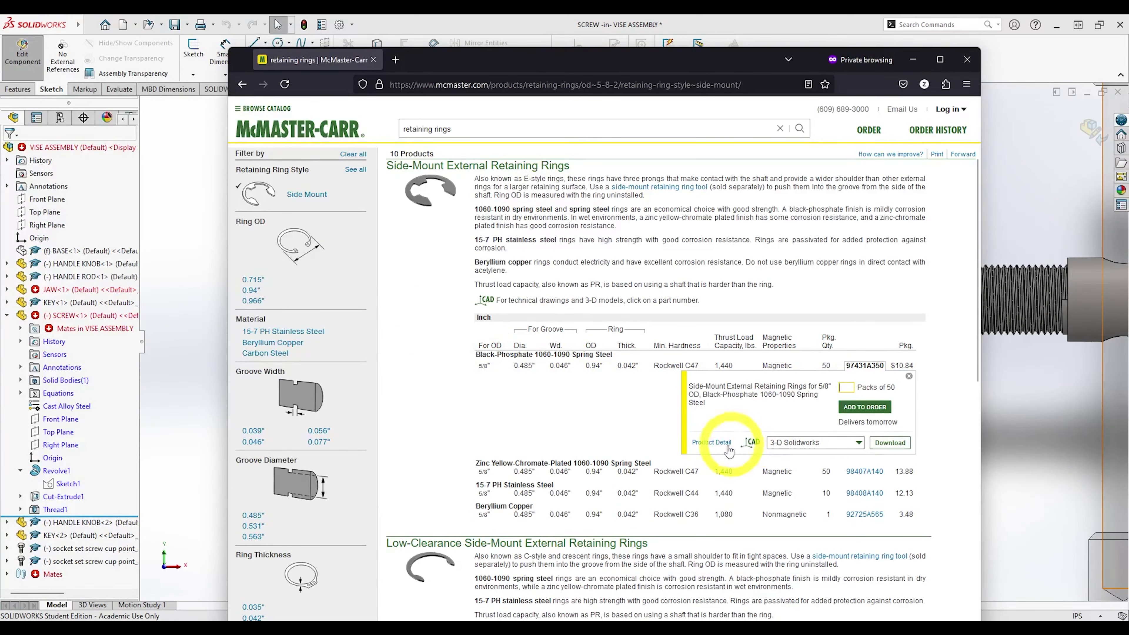
click(726, 445)
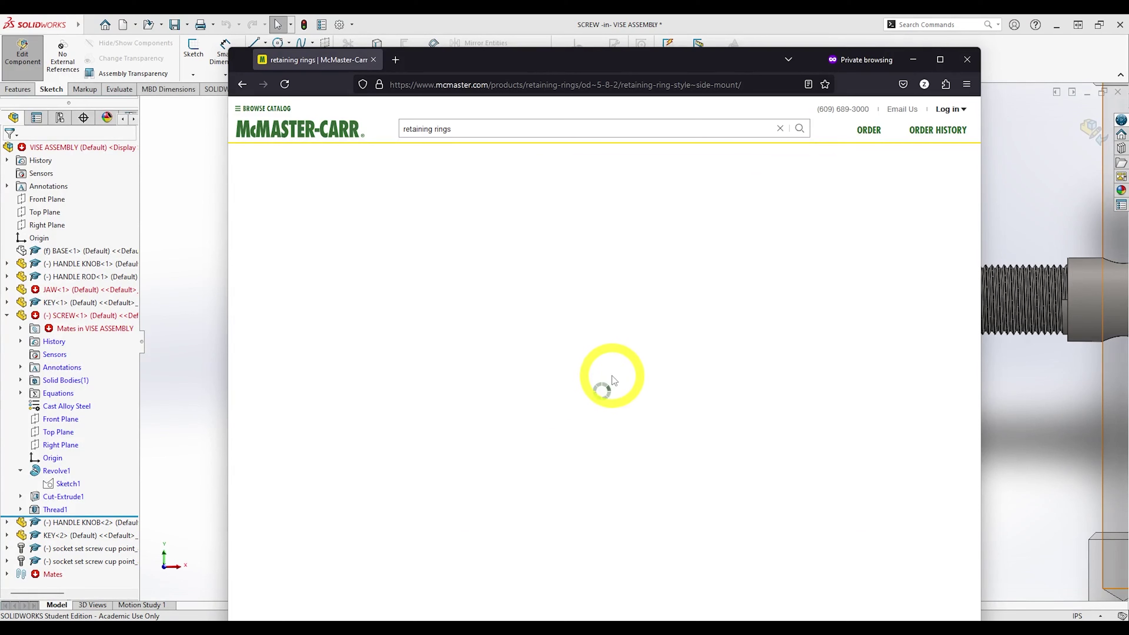
click(936, 135)
click(936, 134)
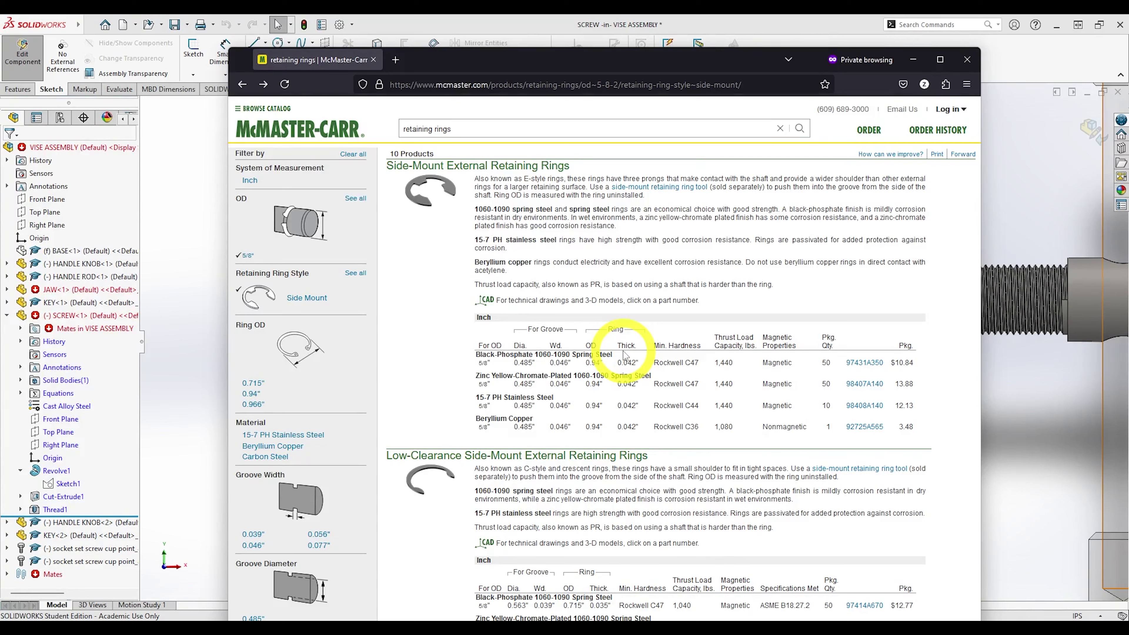
Download the 3-D Solidworks model of black-phosphate side-mount external retaining ring 97431A350.
click(872, 362)
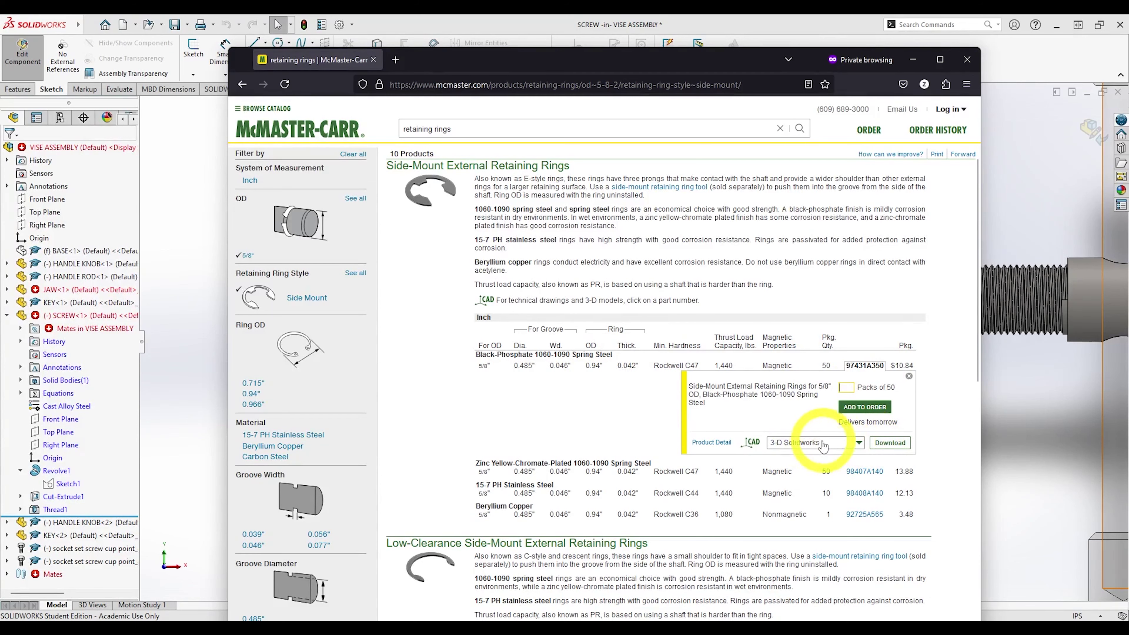
click(890, 442)
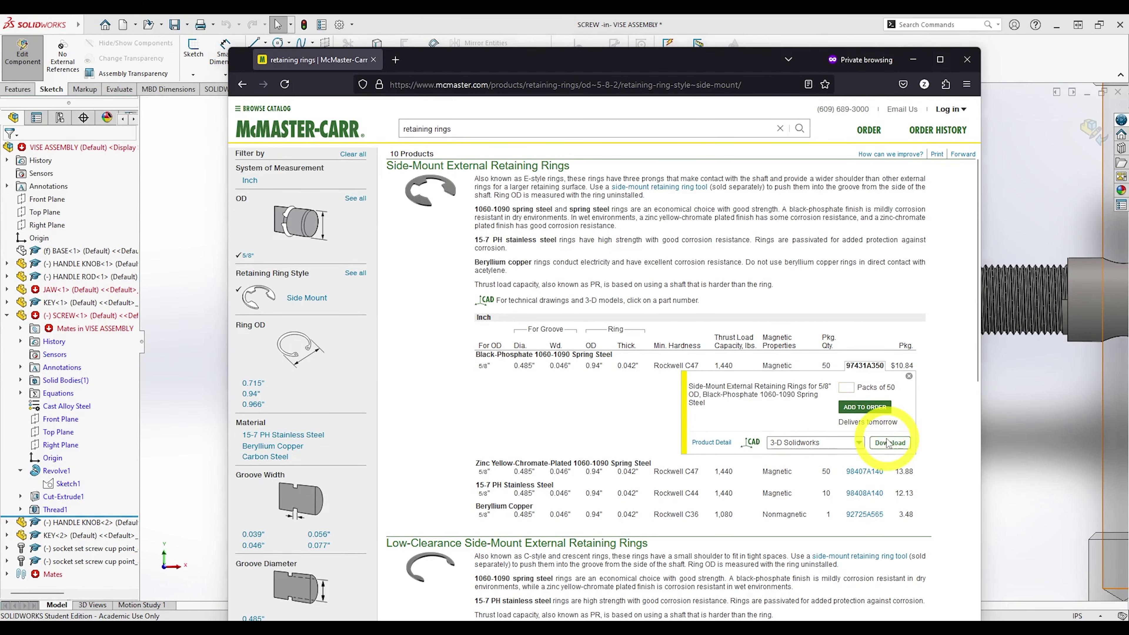
click(833, 447)
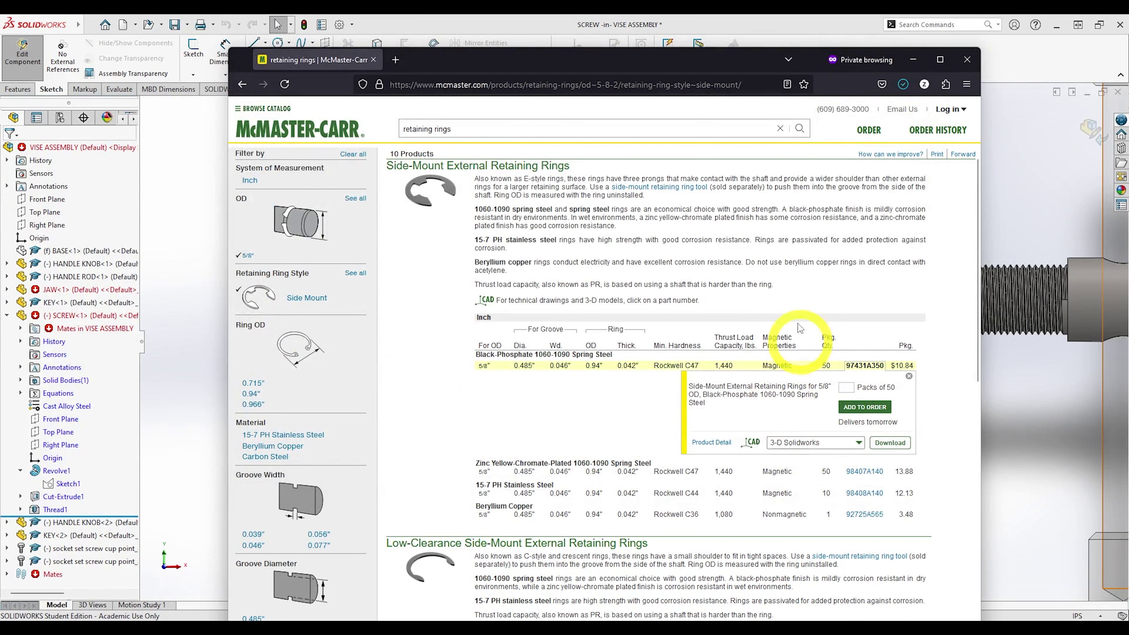
Switch back to SOLIDWORKS, edit the sketch of the screw's Revolve1, and set the groove's width to 0.046 in.
click(1026, 168)
key(f)
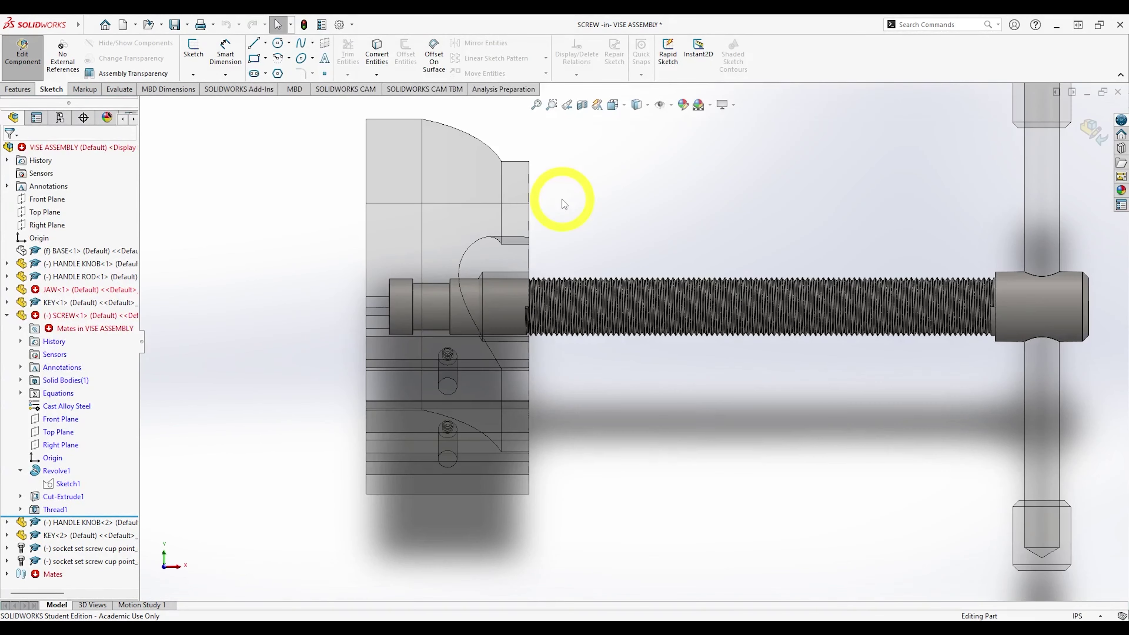
click(63, 484)
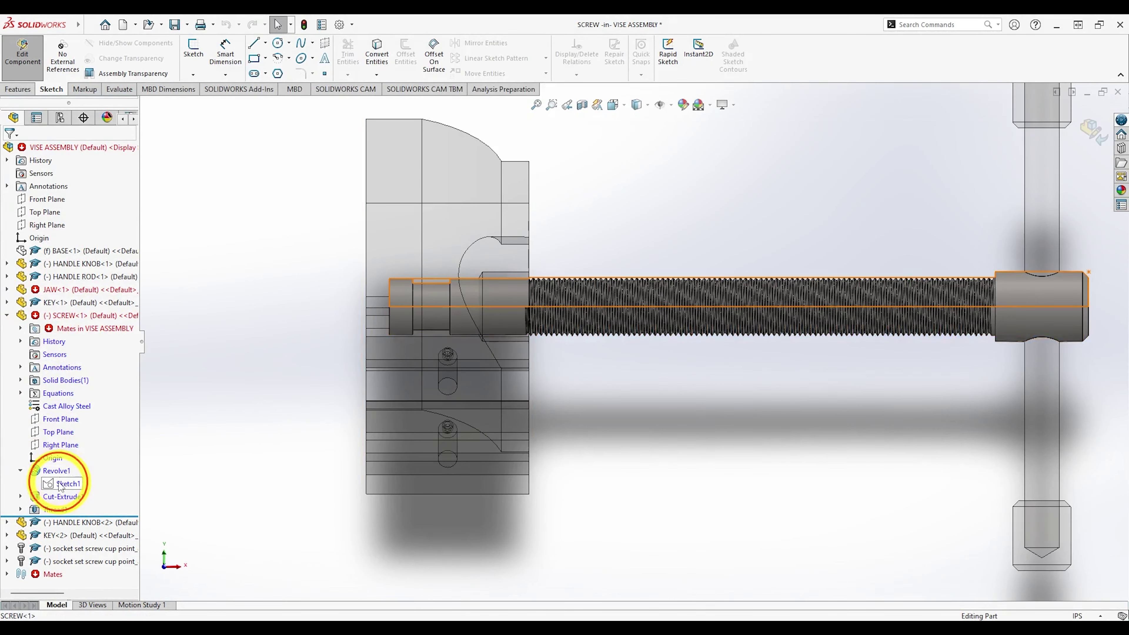
click(69, 447)
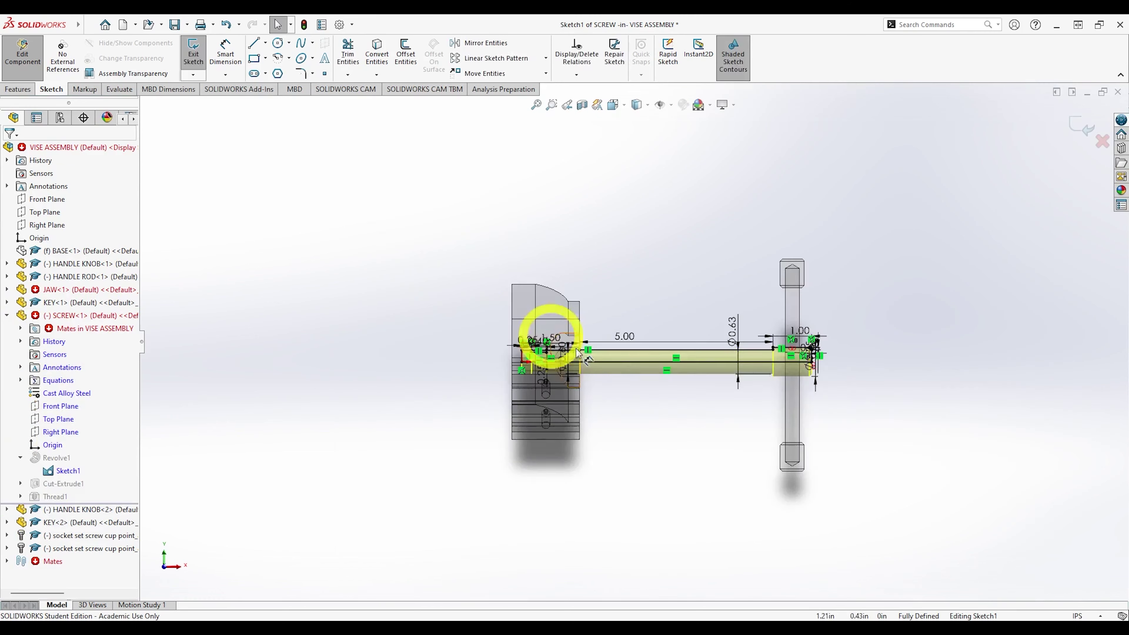
double_click(453, 263)
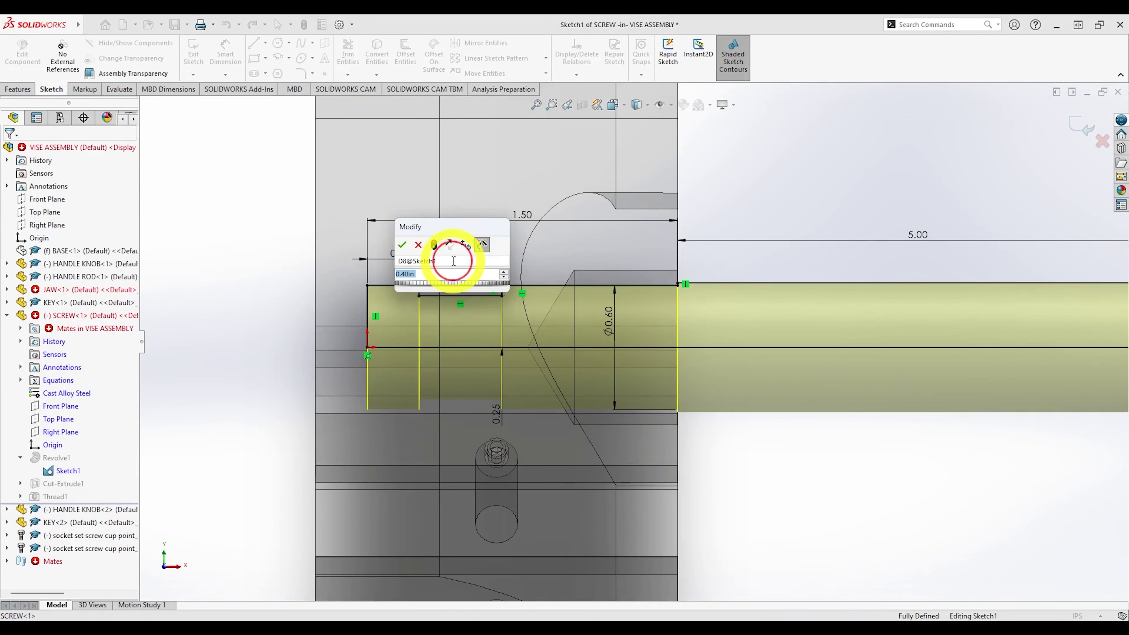
text(.046)
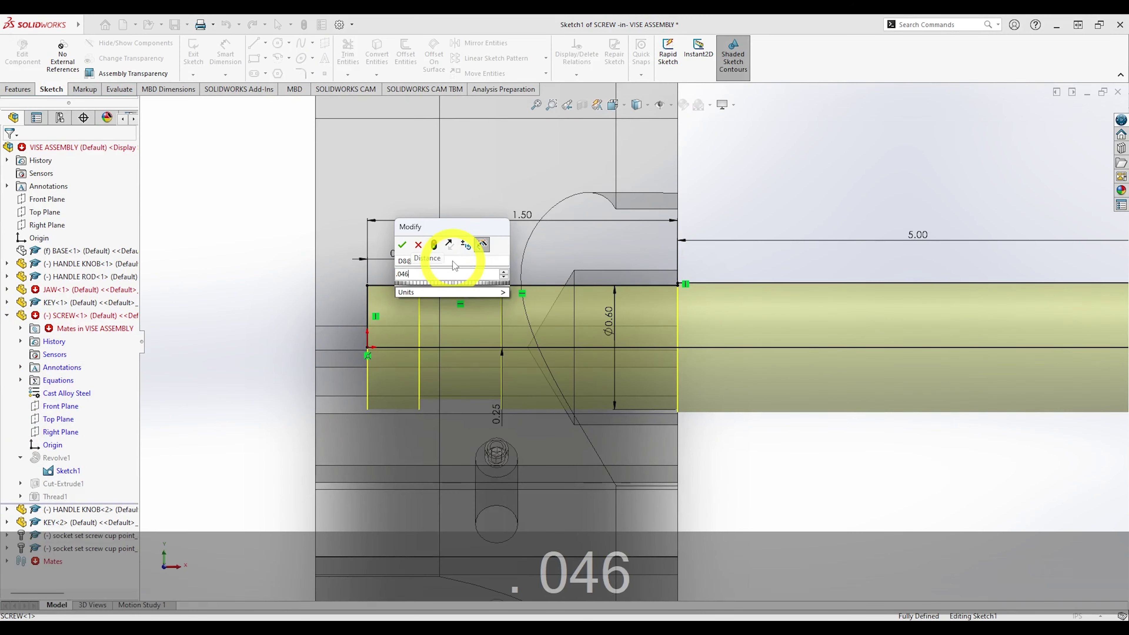
key(Return)
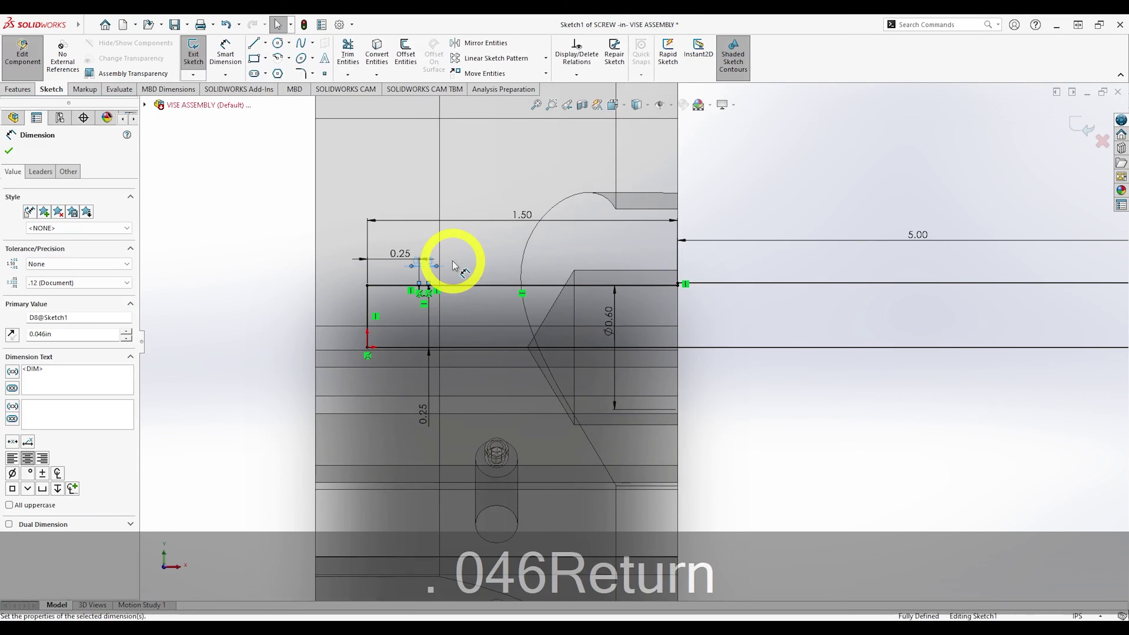
Set the distance from the screw's centerline to the groove's bottom to .485/2 in.
scroll(368, 301, down, 2)
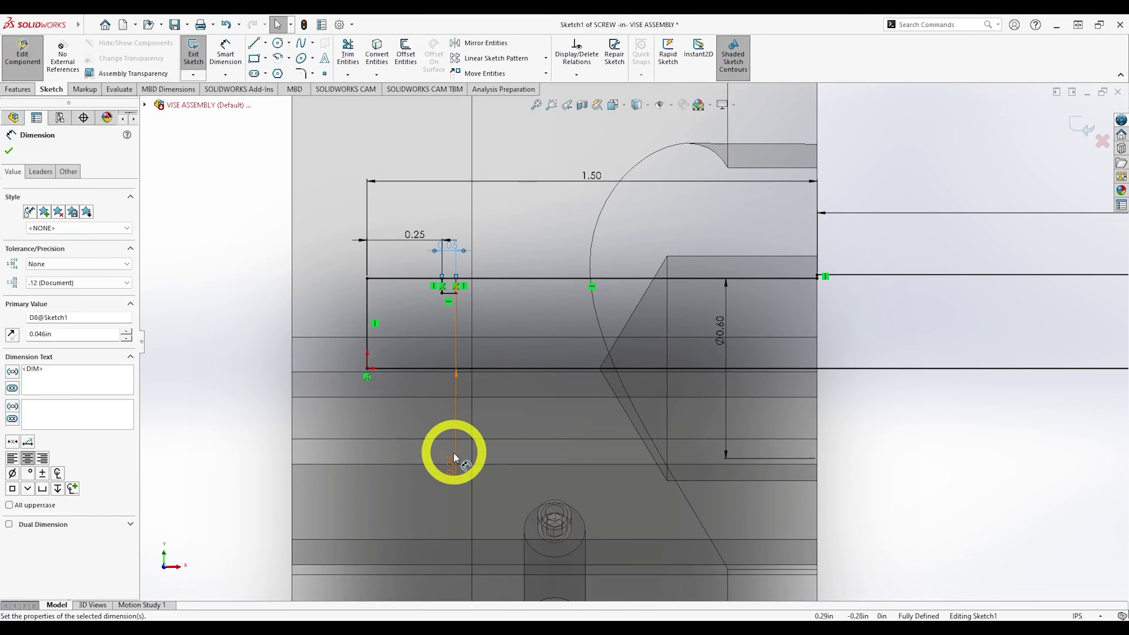
click(453, 458)
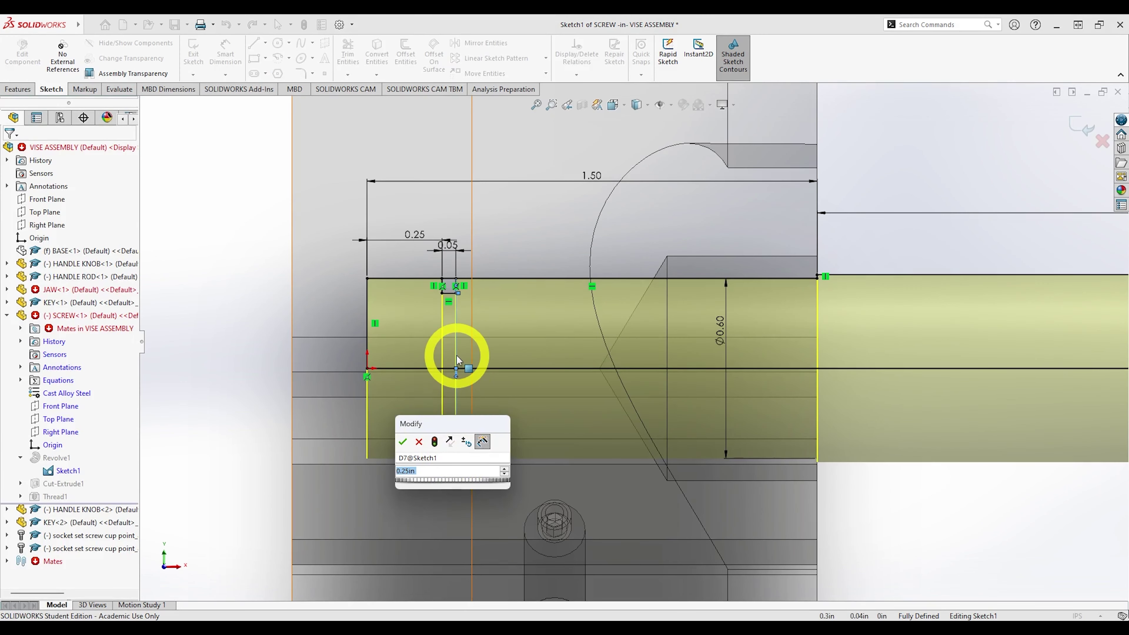
text(.485/2)
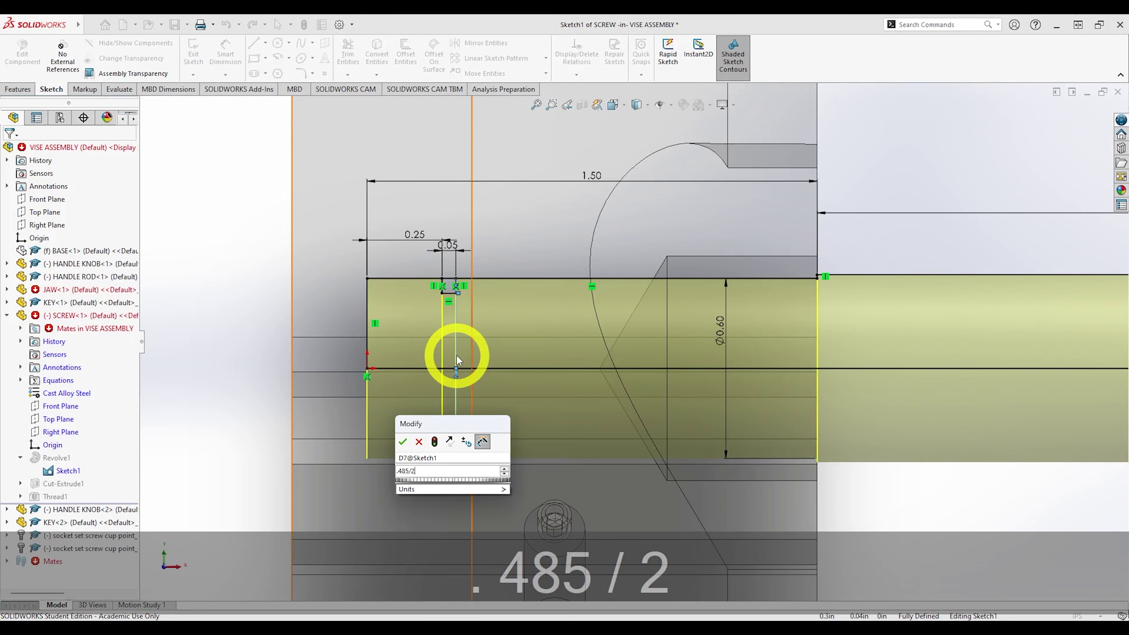
key(Return)
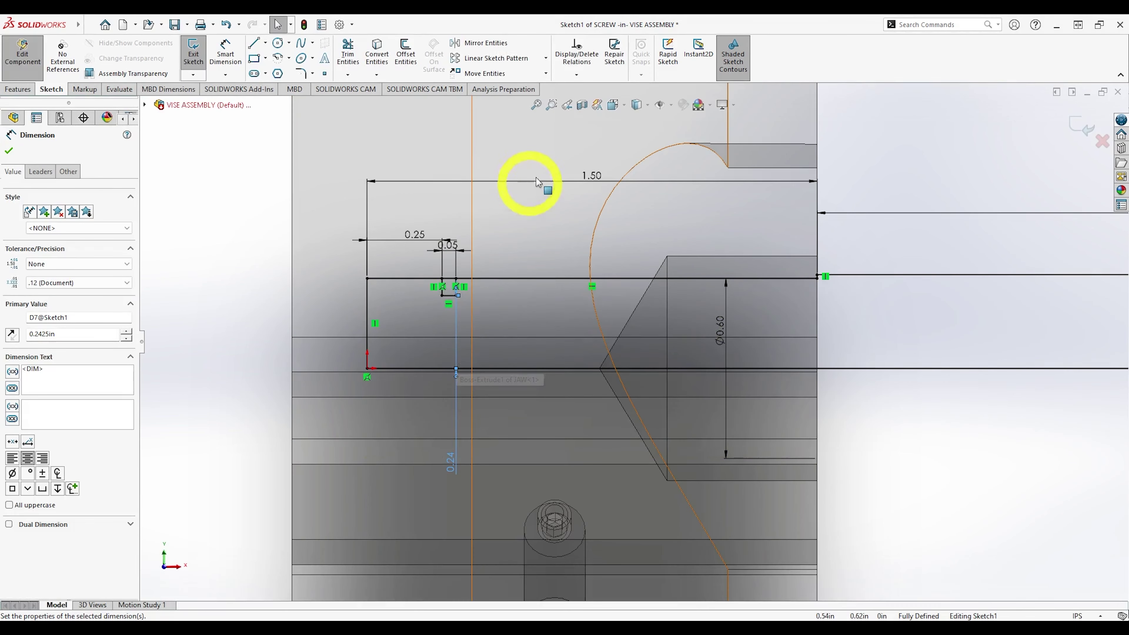
Exit the screw's profile sketch and dismiss the error report.
click(724, 59)
click(1081, 127)
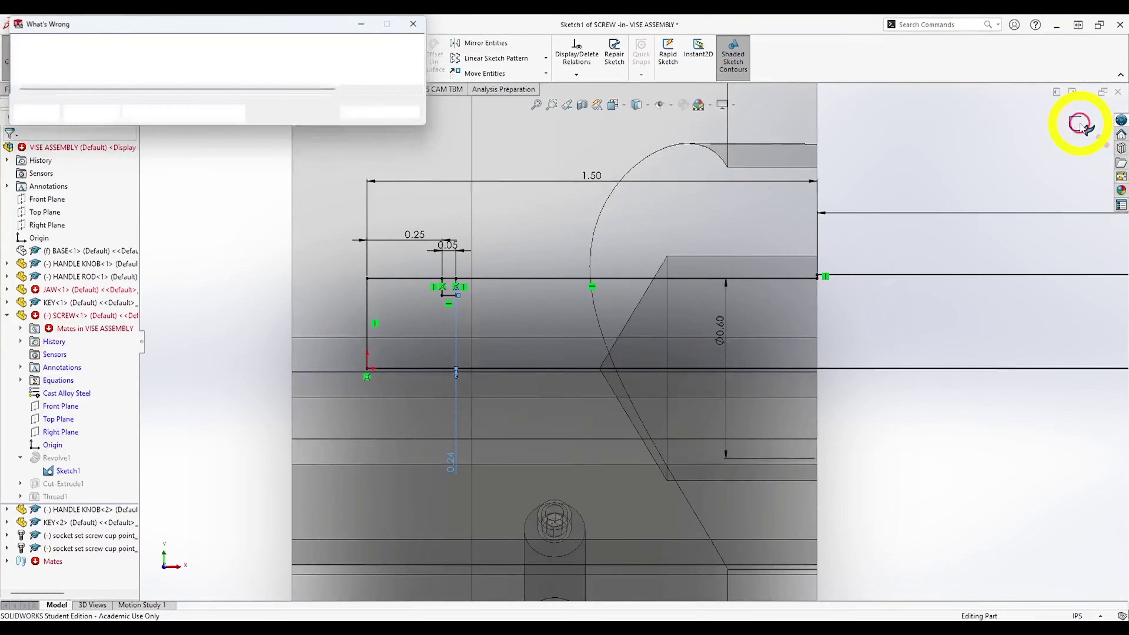
click(354, 117)
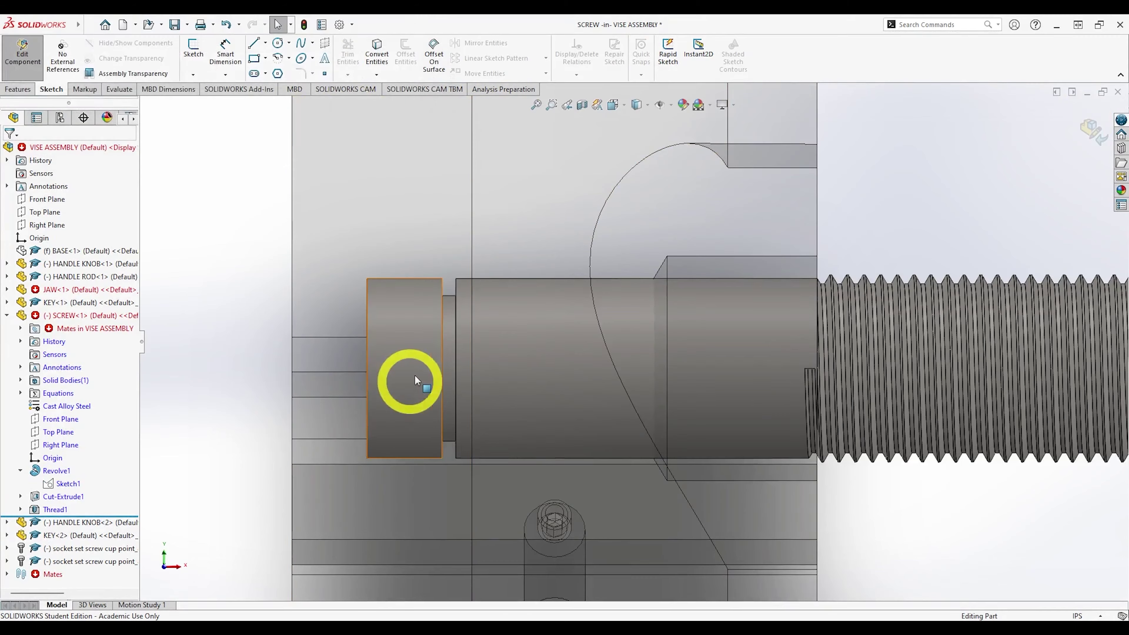
scroll(421, 368, up, 5)
scroll(420, 368, up, 2)
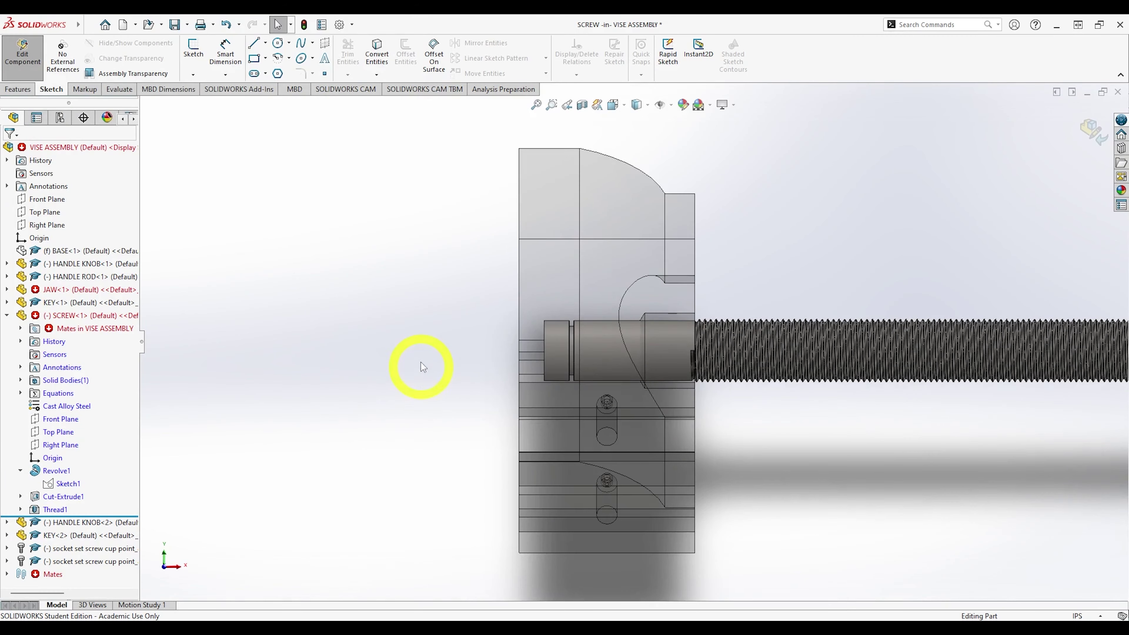
Finish editing the screw within the assembly and hide the JAW component to expose the grooved end.
click(1090, 137)
mouse_move(449, 396)
middle_down()
mouse_move(504, 378)
mouse_move(411, 383)
middle_up()
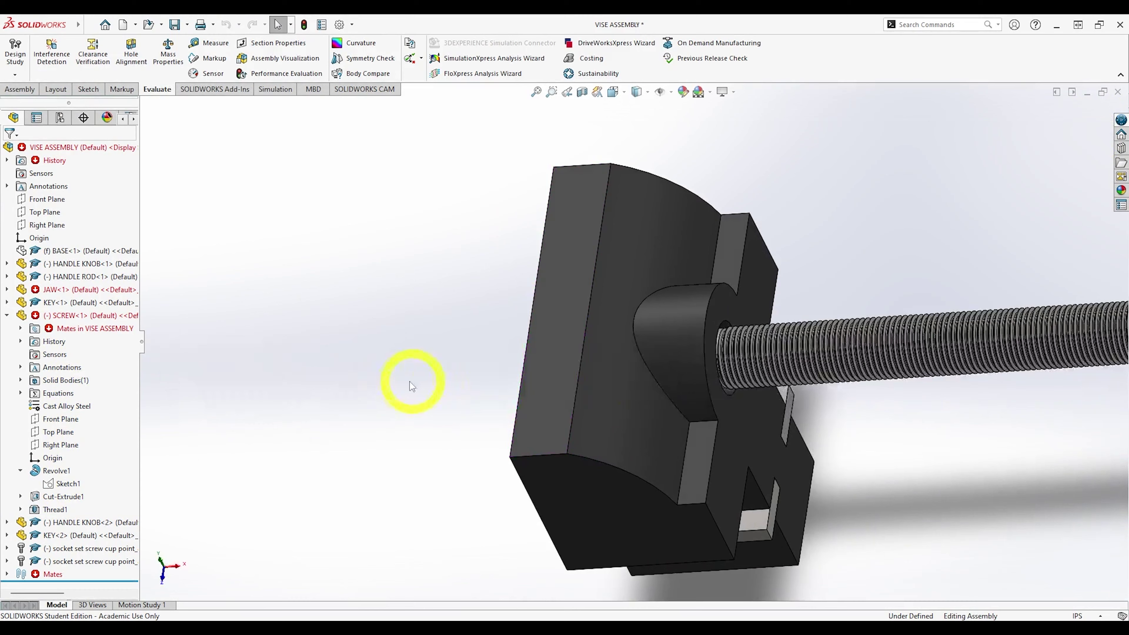
right_click(51, 289)
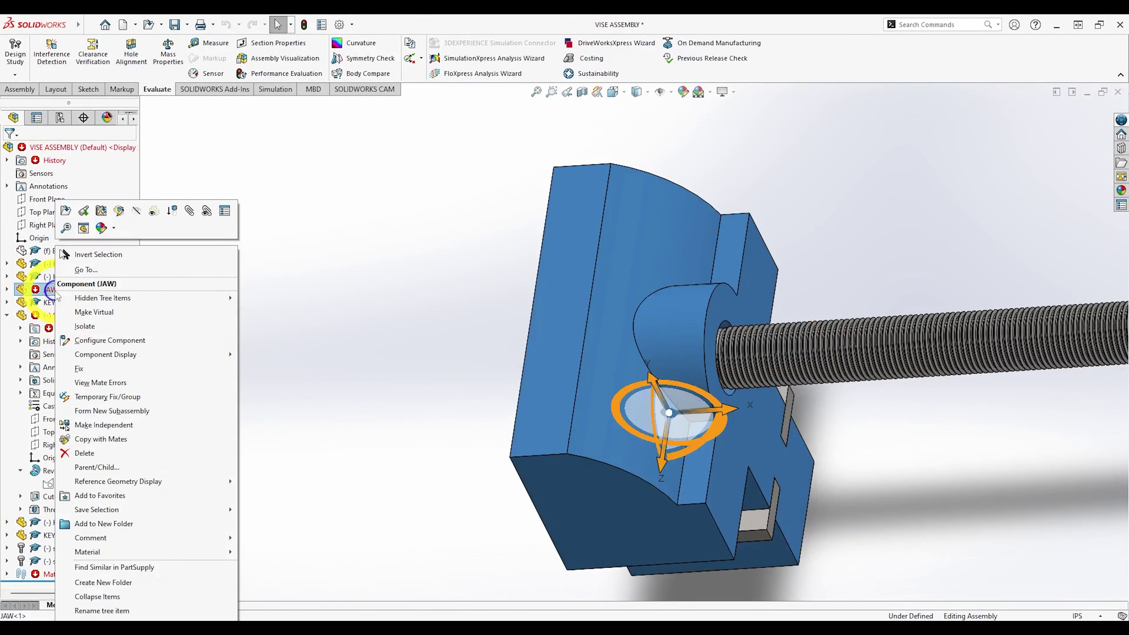
click(154, 210)
click(326, 316)
middle_drag(327, 317, 622, 355)
scroll(660, 345, down, 1)
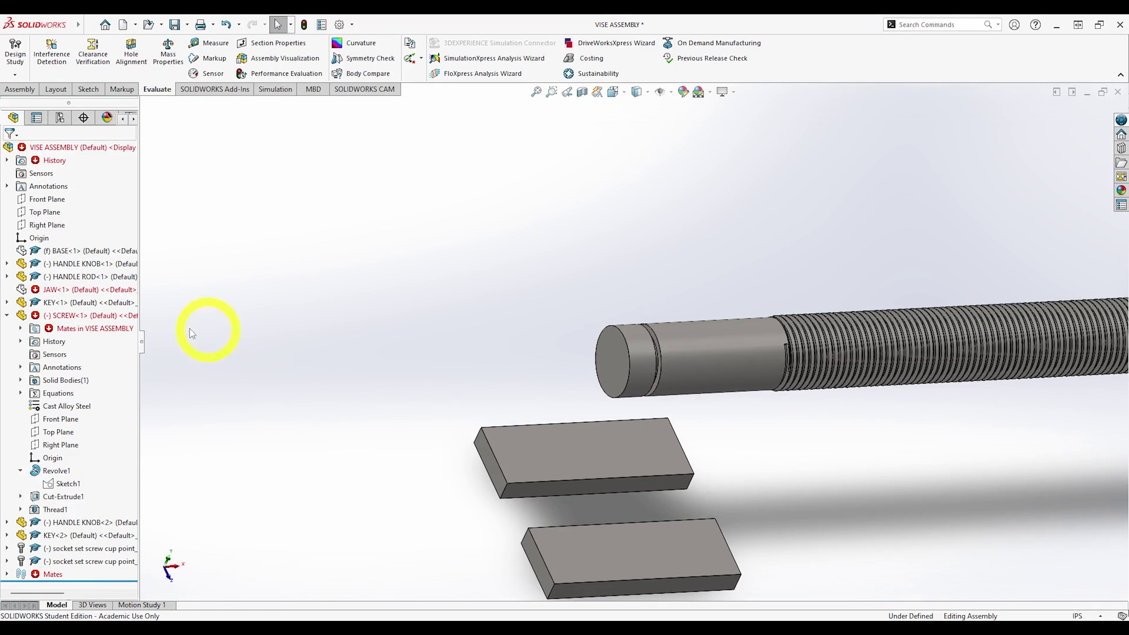
Insert the downloaded 97431A350 side-mount external retaining ring into the assembly and place it beside the screw's grooved end.
click(20, 89)
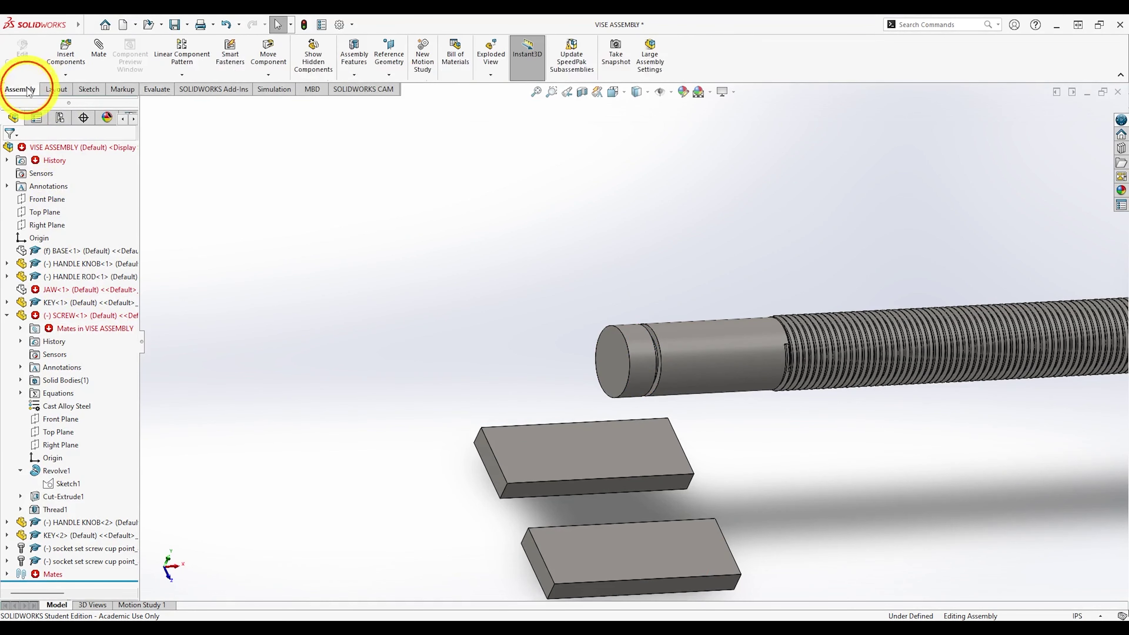
click(64, 57)
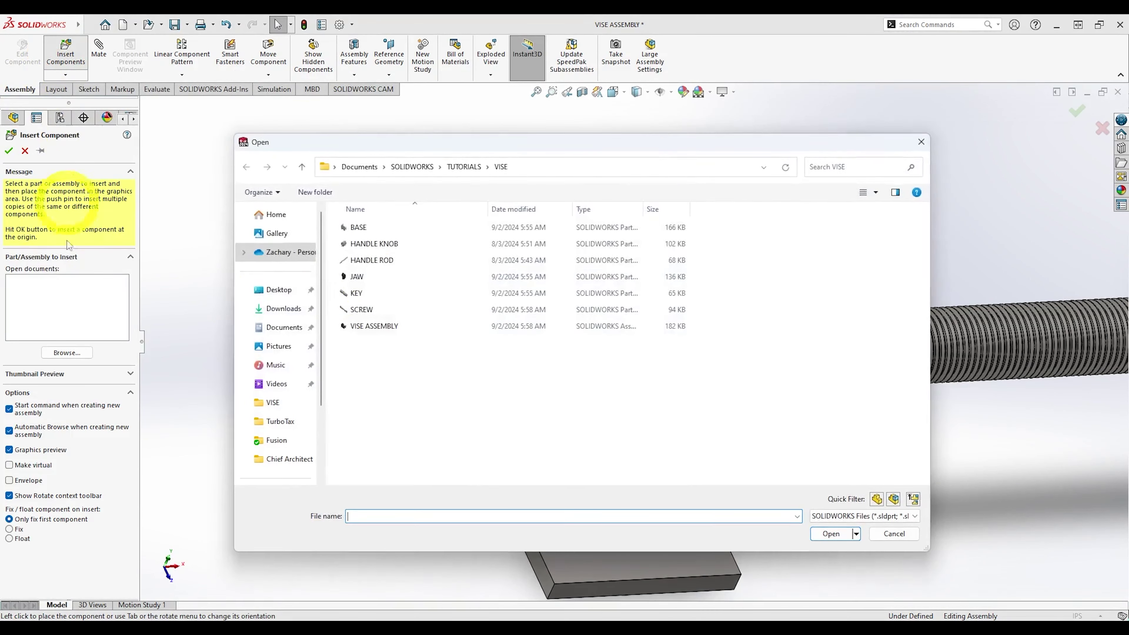
click(280, 309)
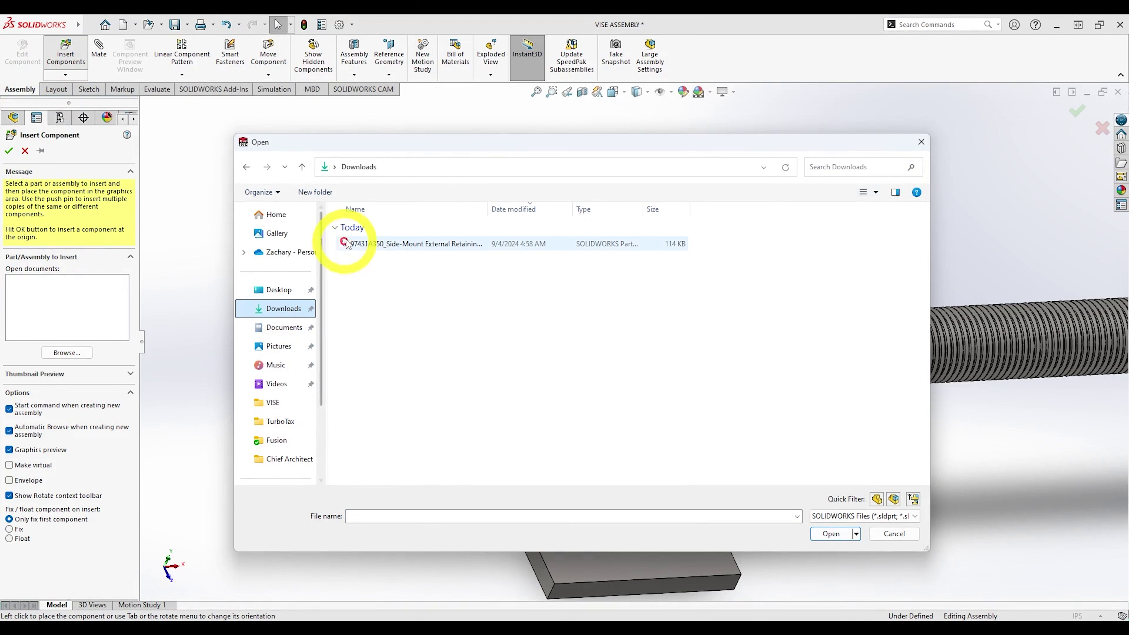
double_click(394, 251)
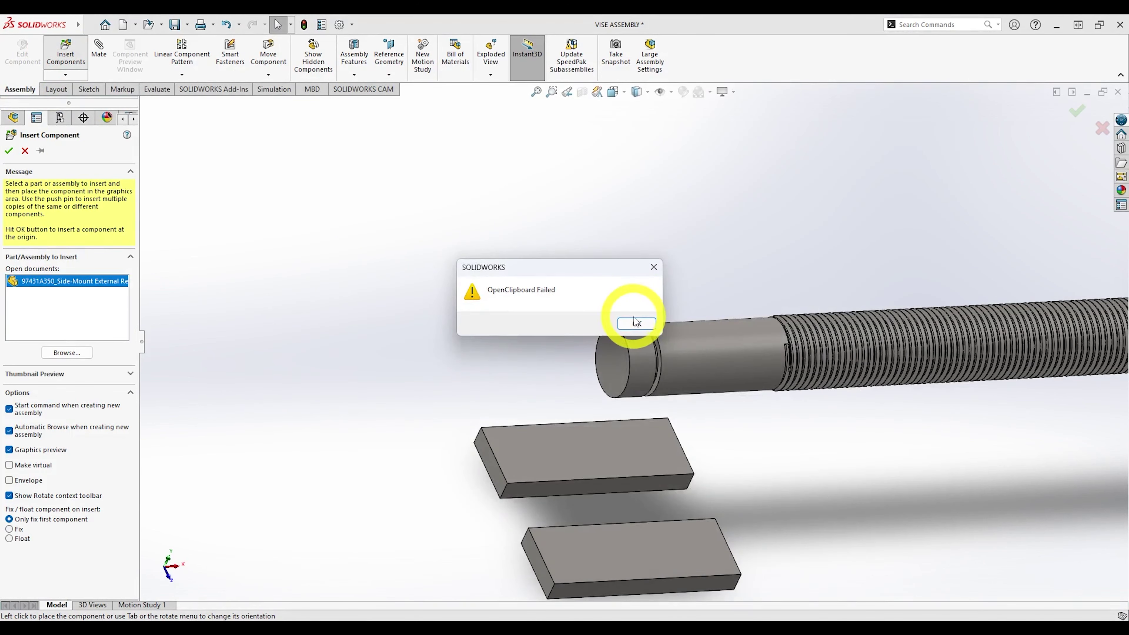
click(636, 323)
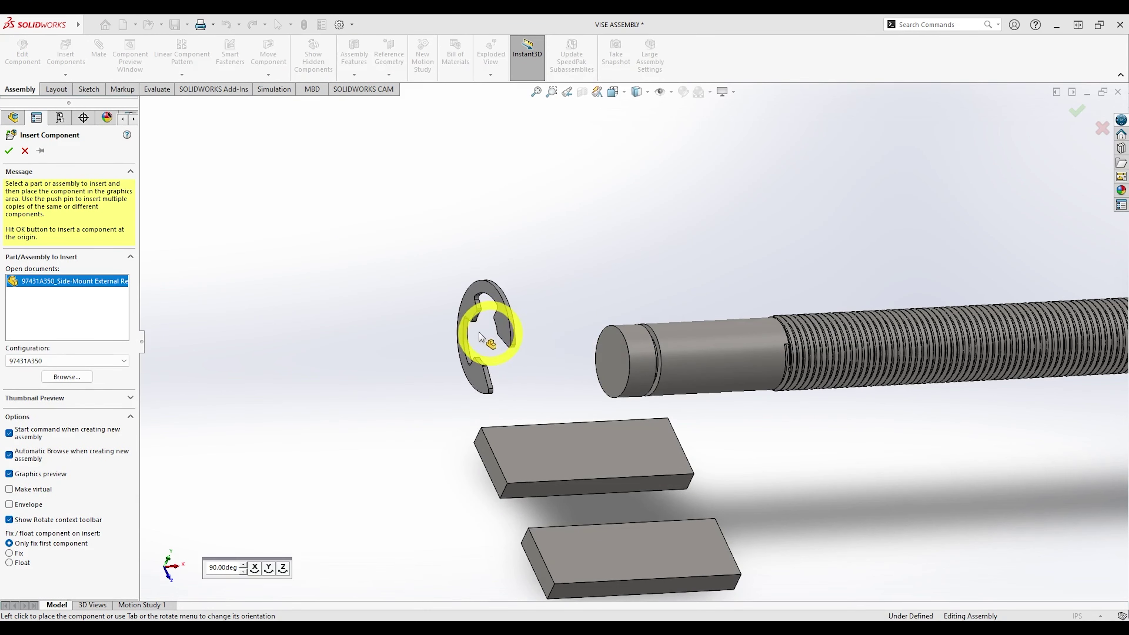
click(441, 327)
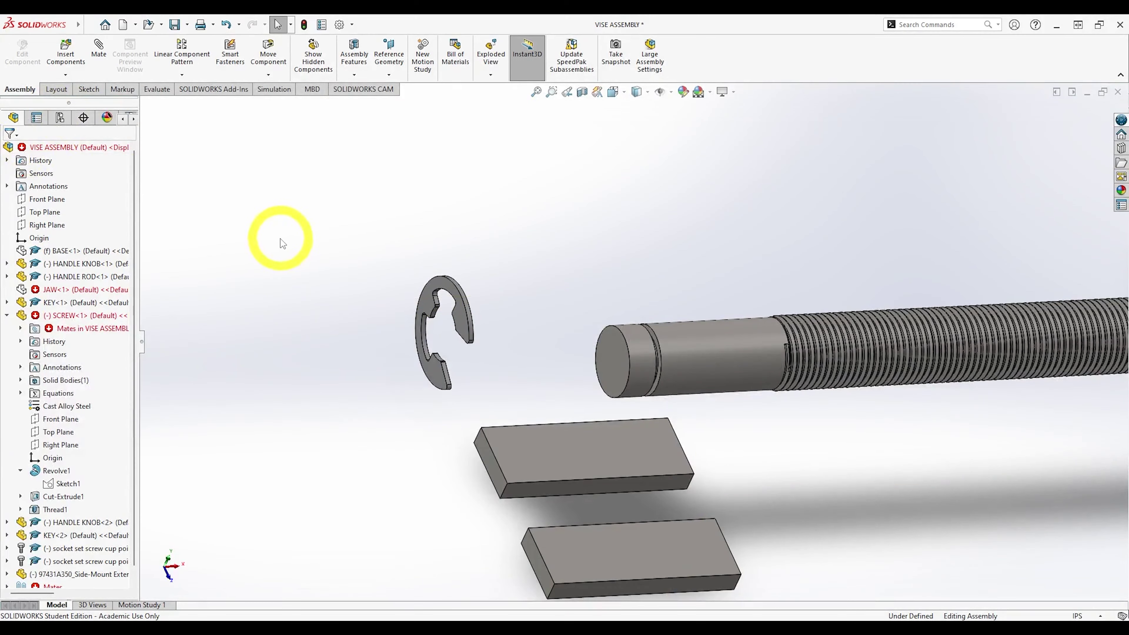
Add a coincident mate between the retaining ring's flat face and the side wall of the screw's groove.
click(100, 48)
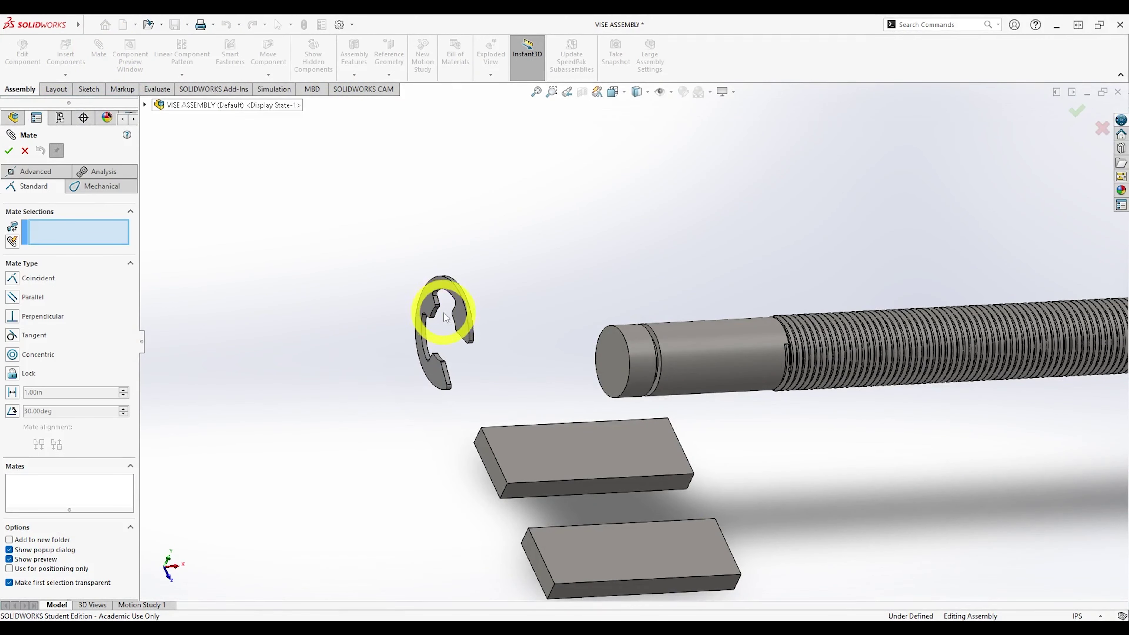
middle_drag(445, 317, 402, 342)
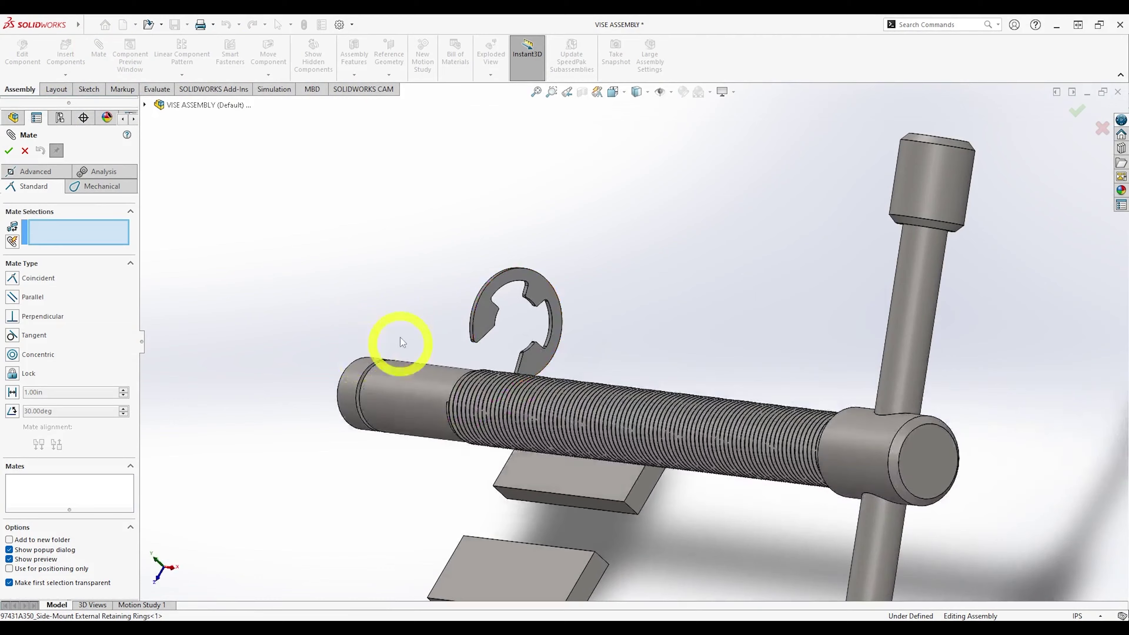
click(487, 317)
scroll(372, 395, down, 3)
middle_drag(373, 396, 340, 366)
scroll(340, 365, down, 3)
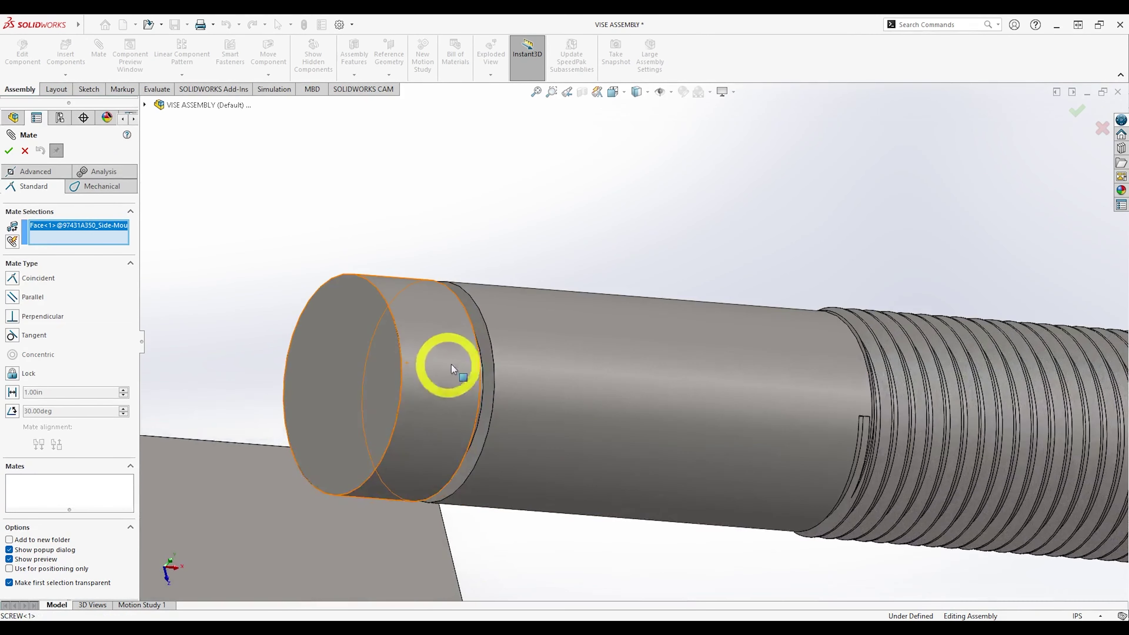
click(485, 362)
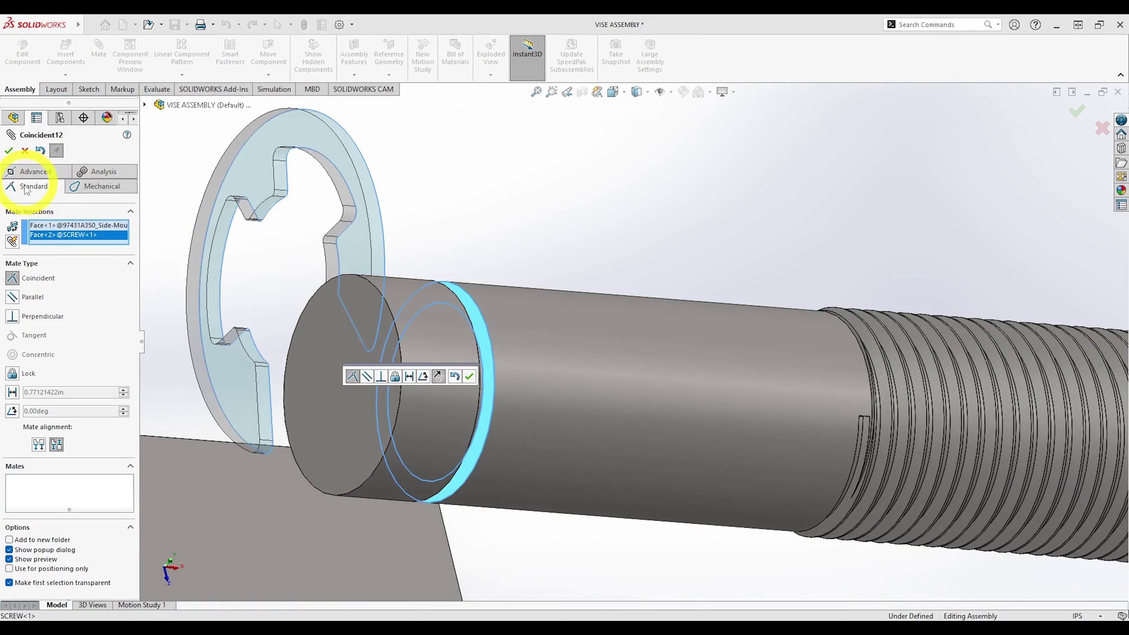
click(13, 153)
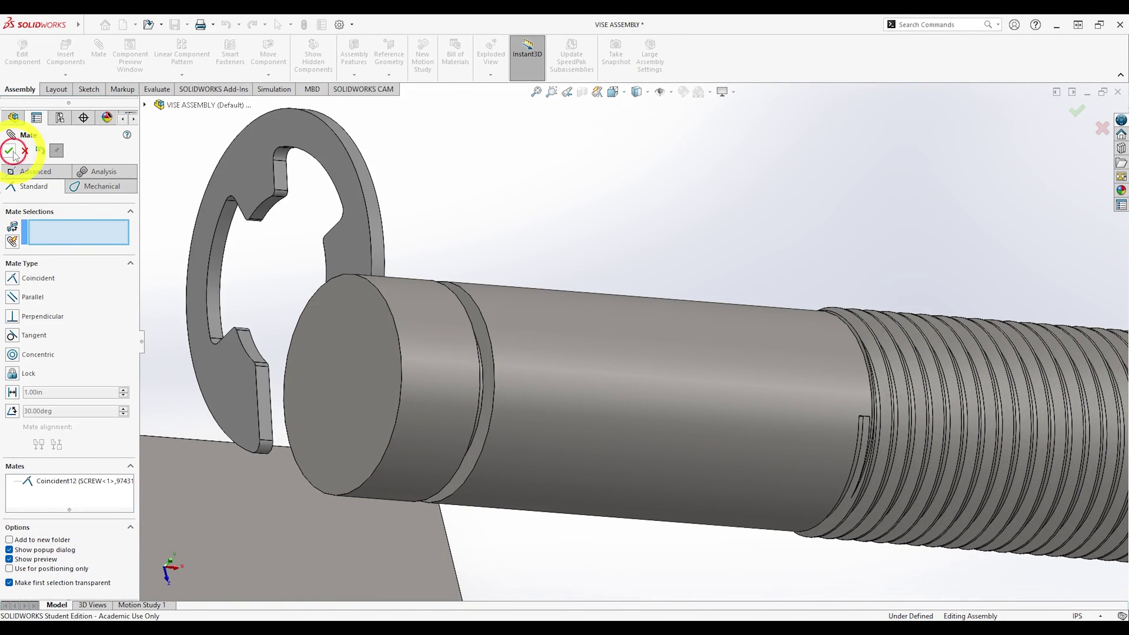
Mate the retaining ring's inner prong face concentric with the screw's groove bottom and finish mating.
click(269, 211)
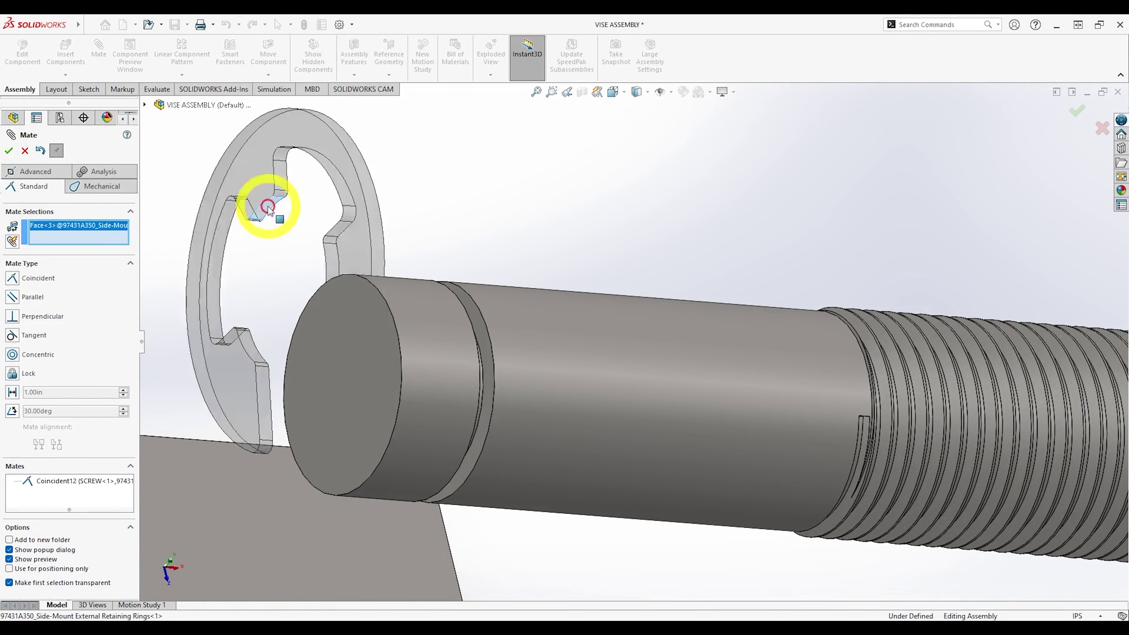
middle_drag(272, 202, 441, 358)
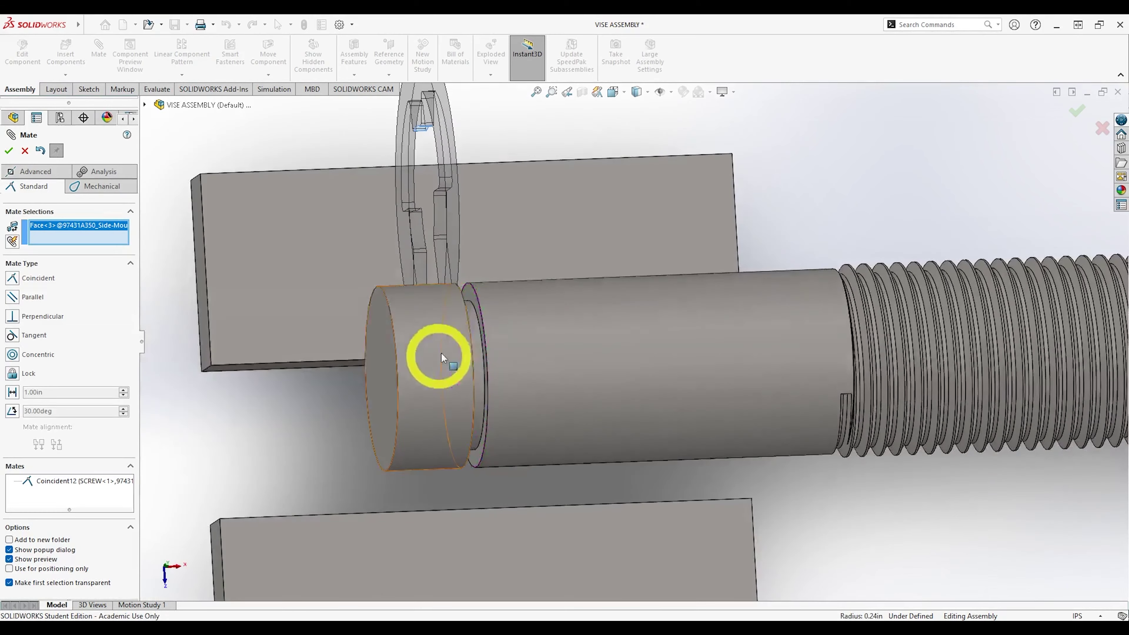
click(474, 321)
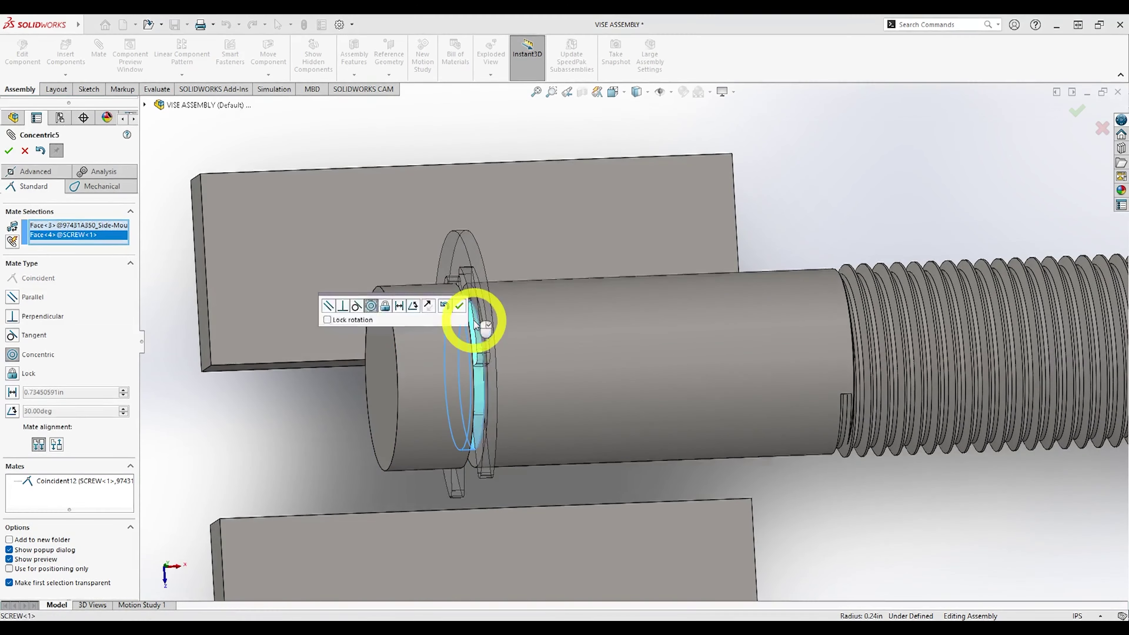
click(458, 308)
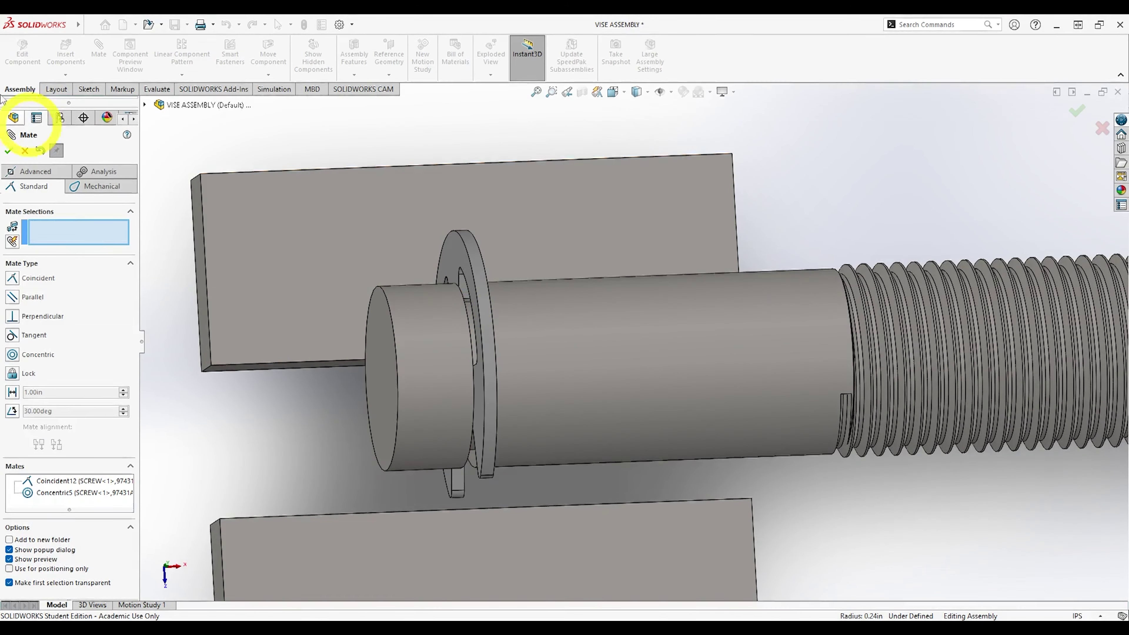
click(9, 150)
scroll(622, 343, up, 5)
middle_drag(707, 402, 687, 269)
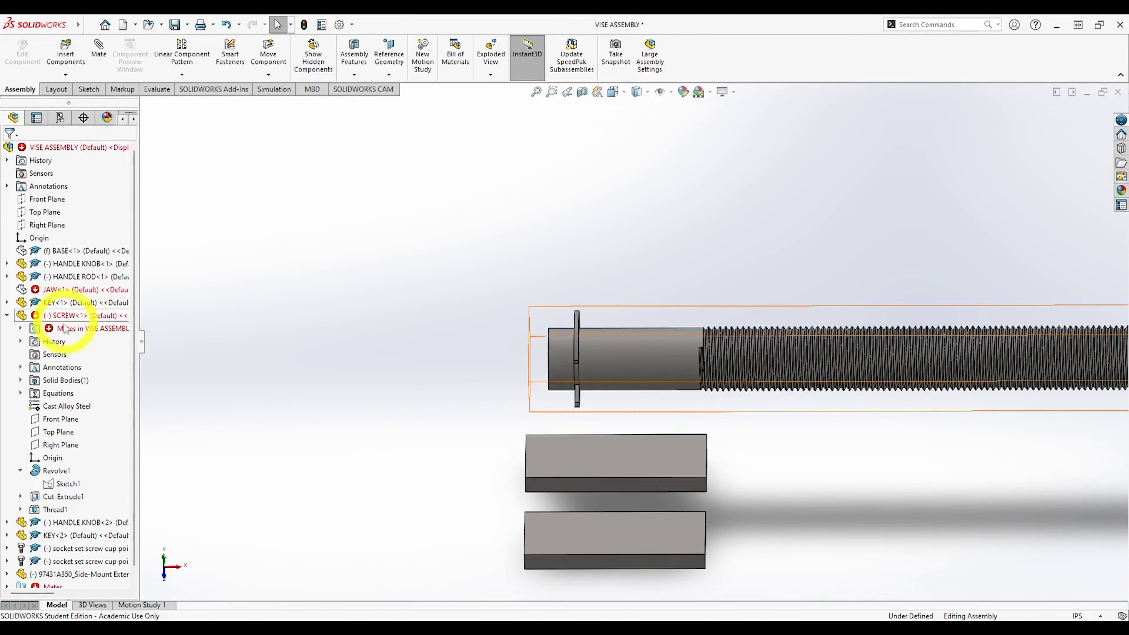
Show the hidden JAW component again.
click(79, 319)
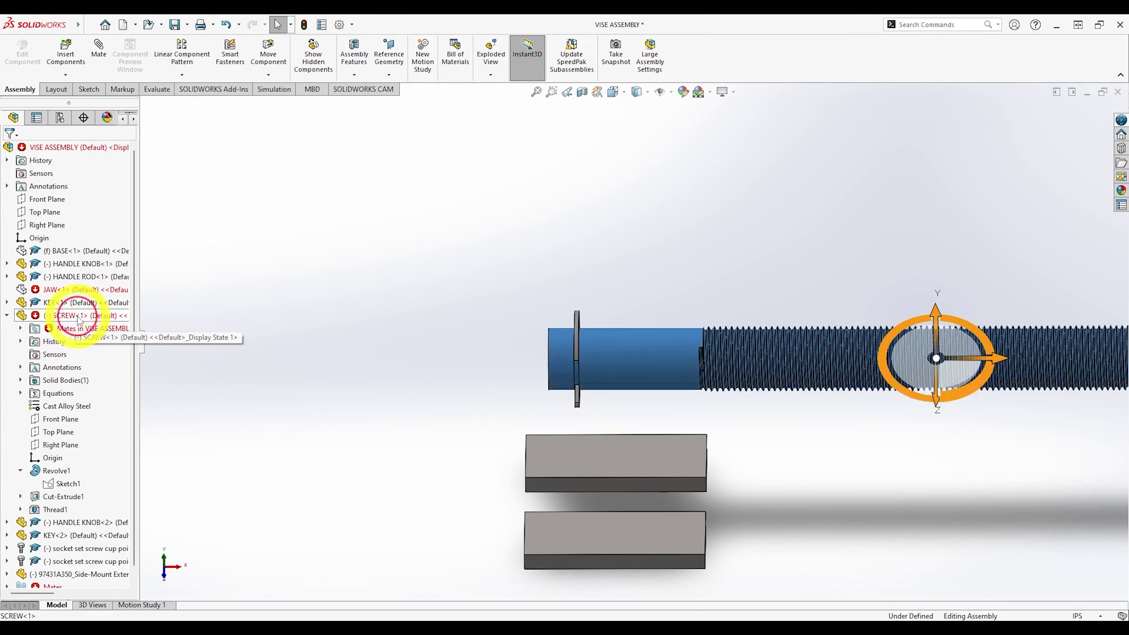
click(75, 337)
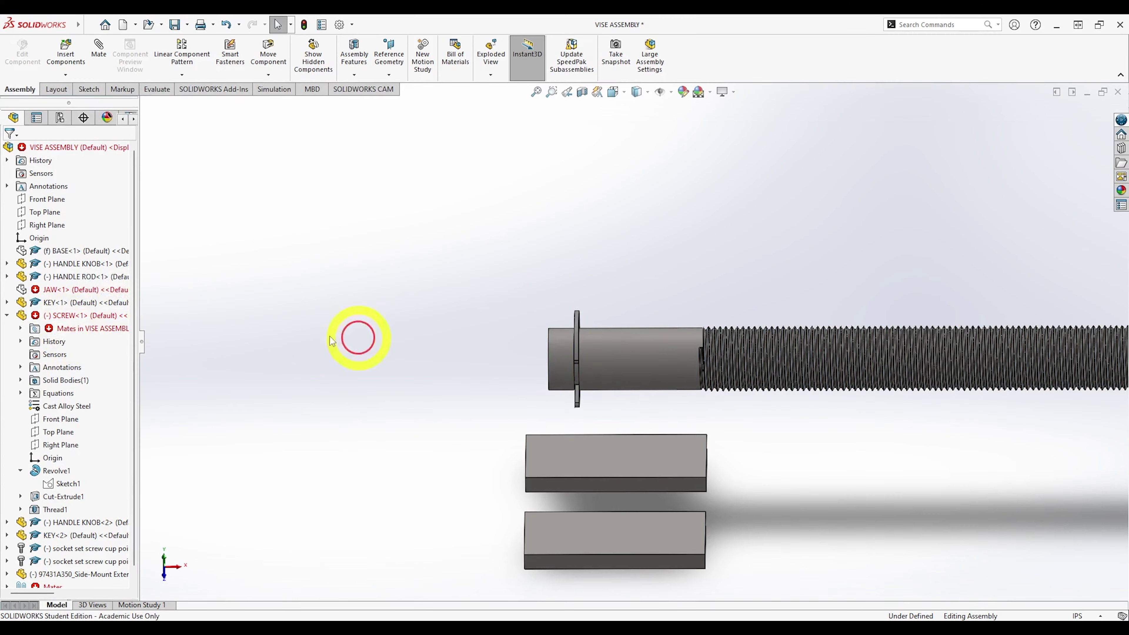
click(62, 297)
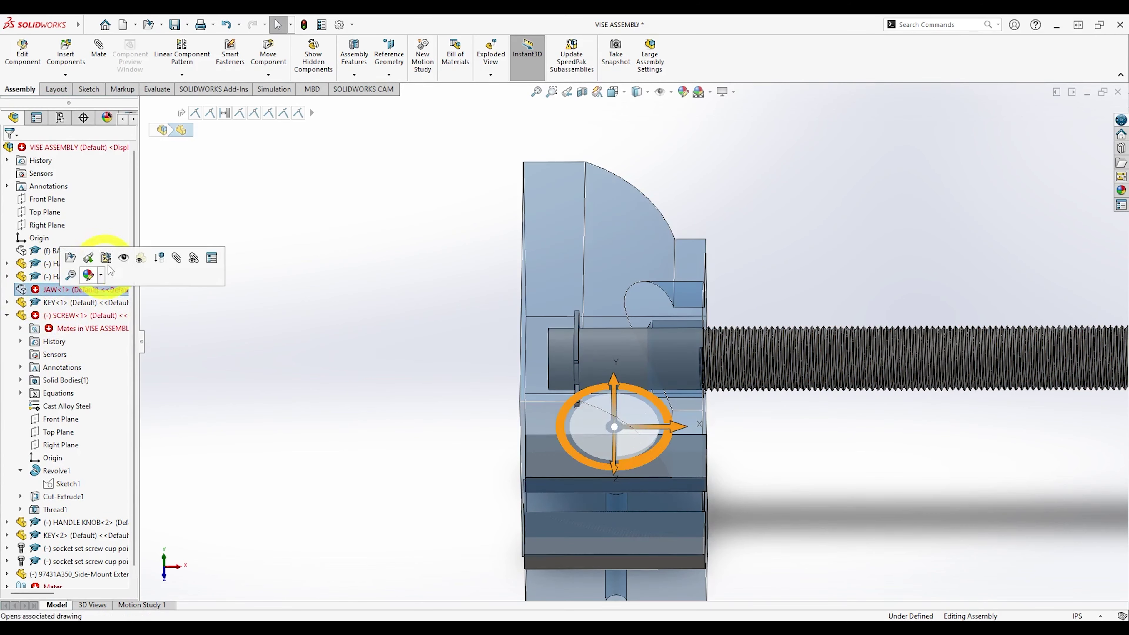
click(119, 259)
middle_drag(320, 340, 395, 358)
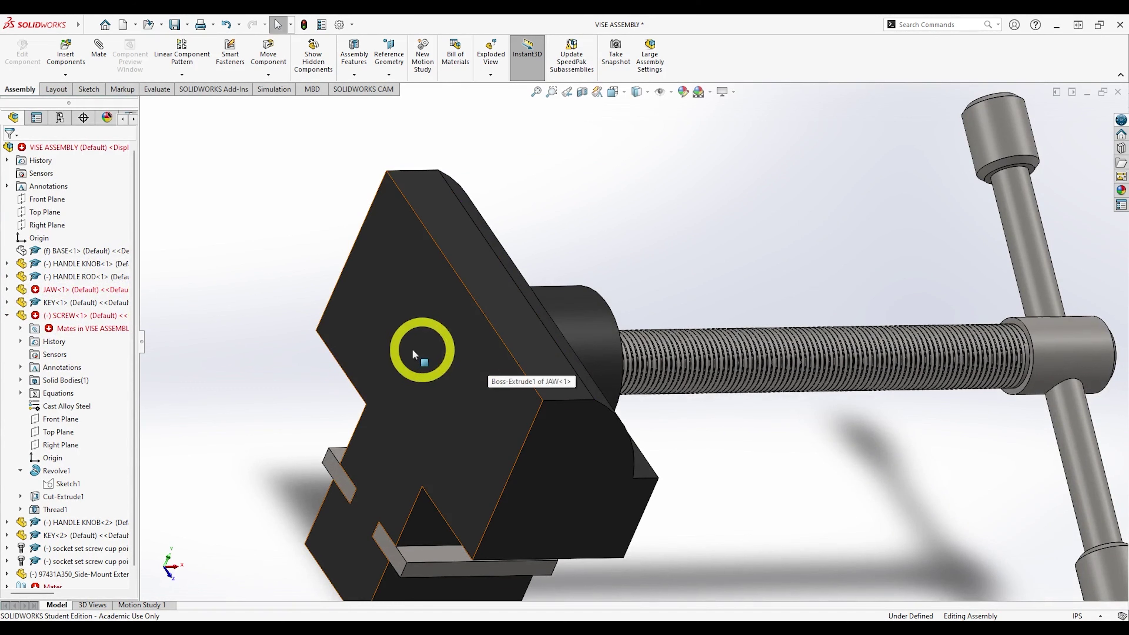
Edit the JAW part within the assembly and expand its feature list.
right_click(66, 289)
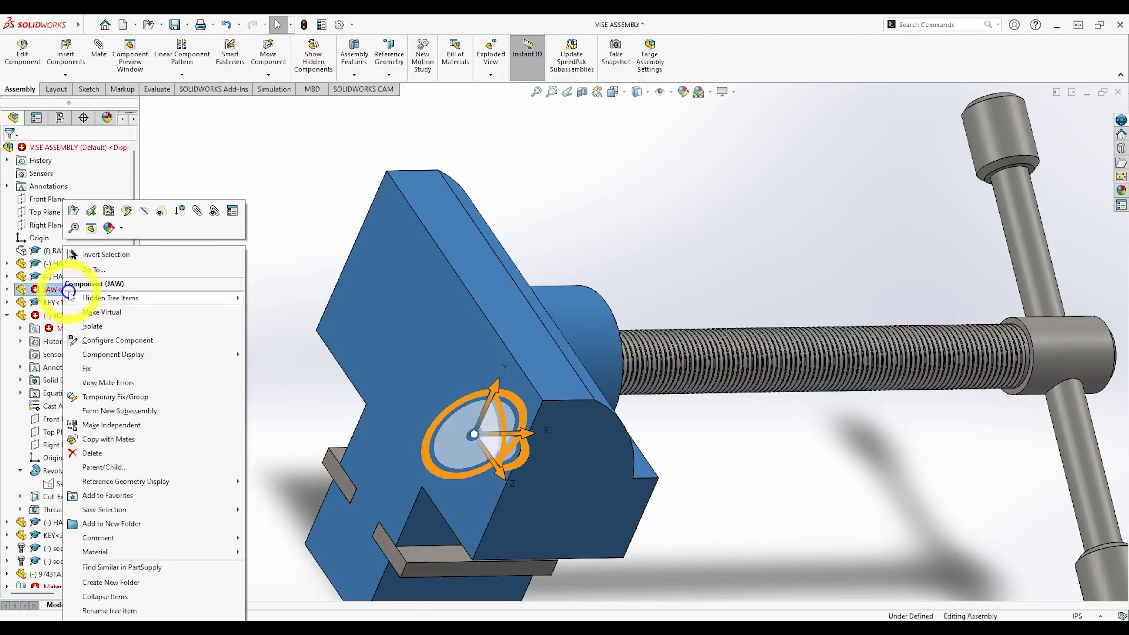
click(127, 211)
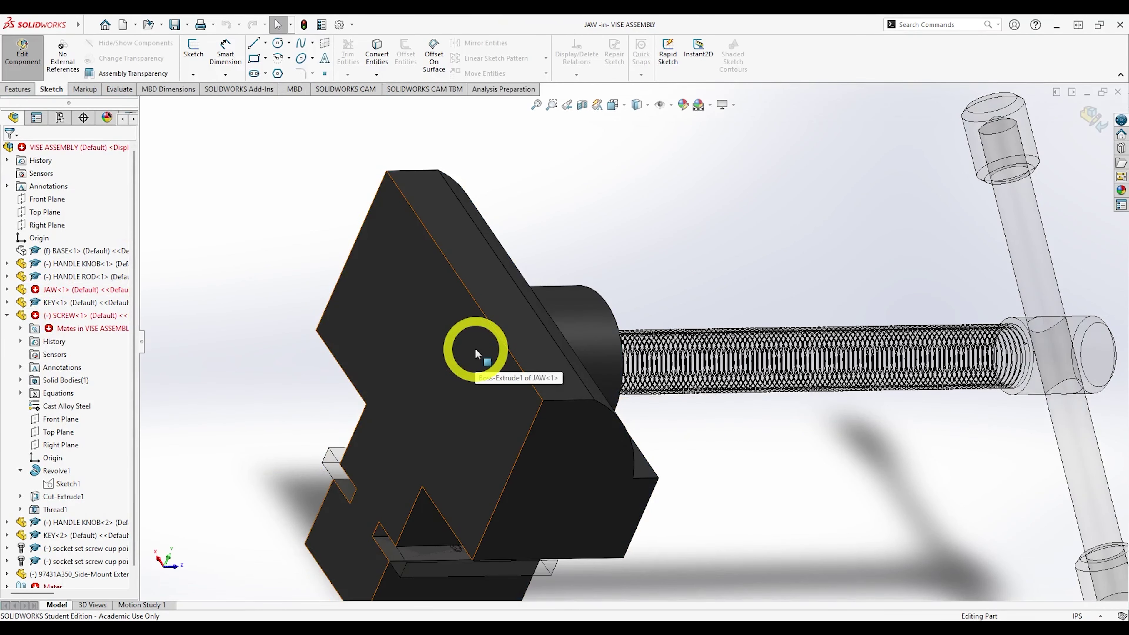
click(6, 315)
click(6, 302)
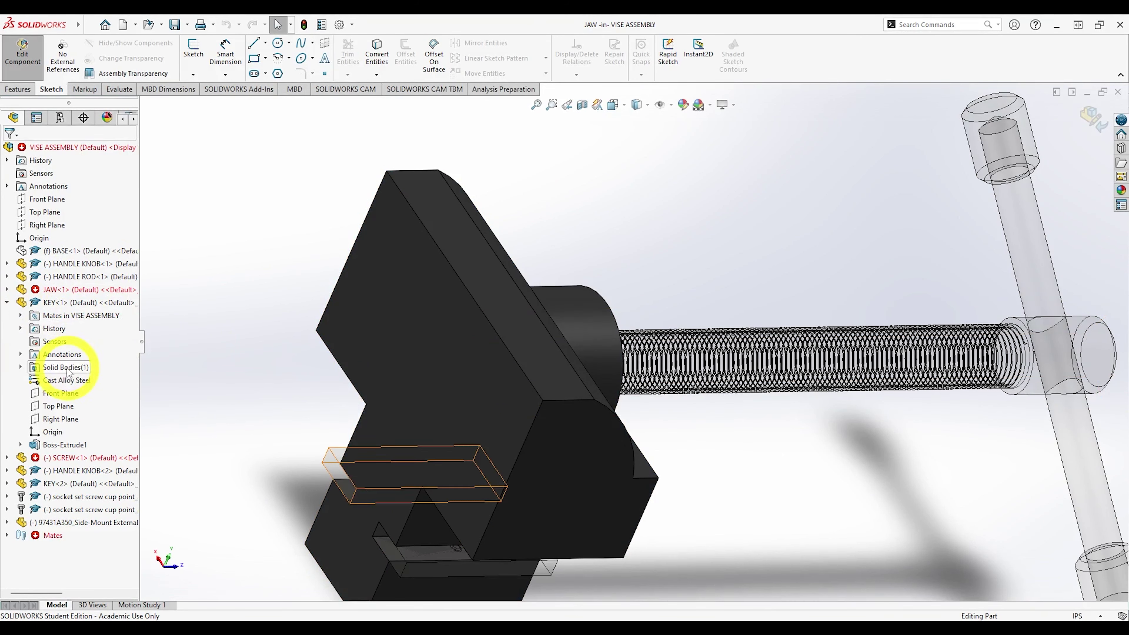
click(7, 302)
click(7, 290)
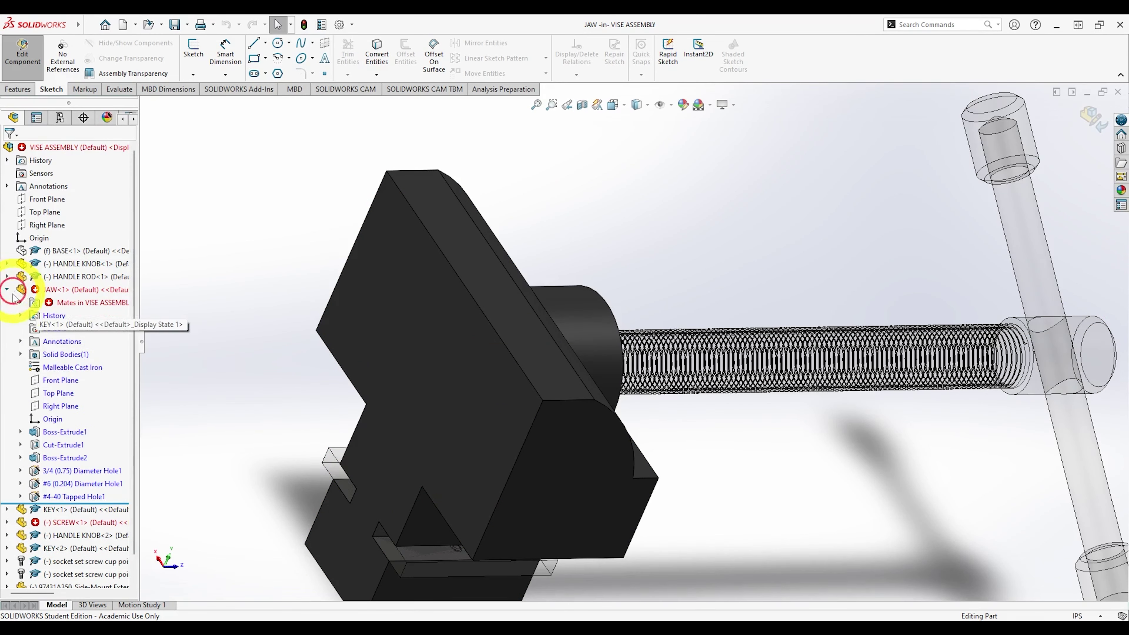
Change the end condition of the jaw's 3/4 (0.75) Diameter Hole1 to Through All.
click(66, 472)
click(80, 442)
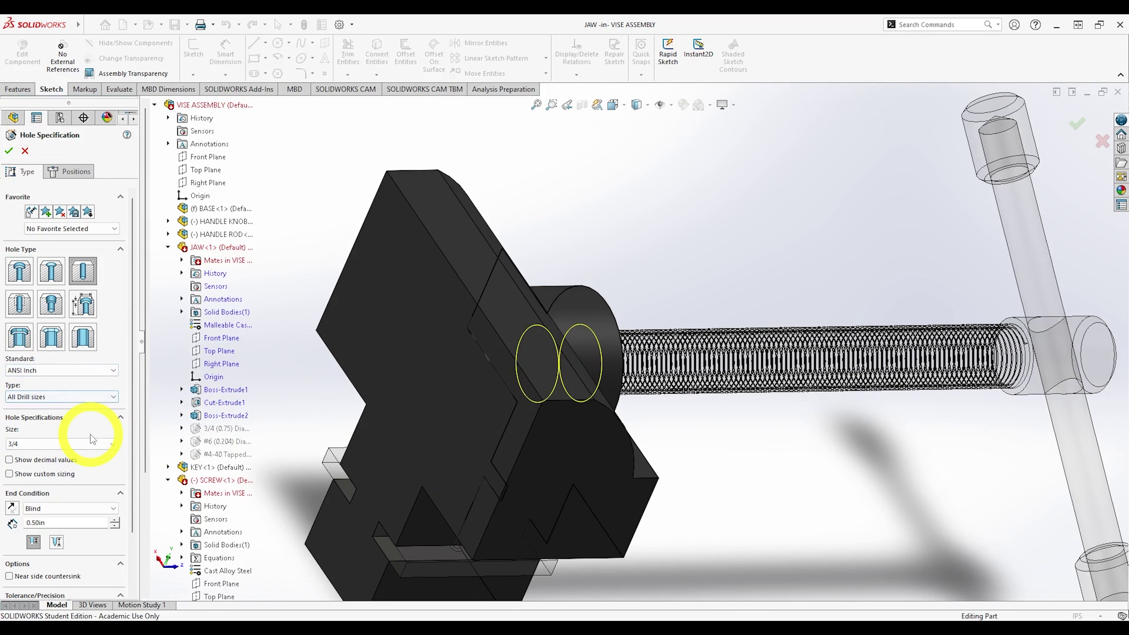
scroll(94, 433, down, 3)
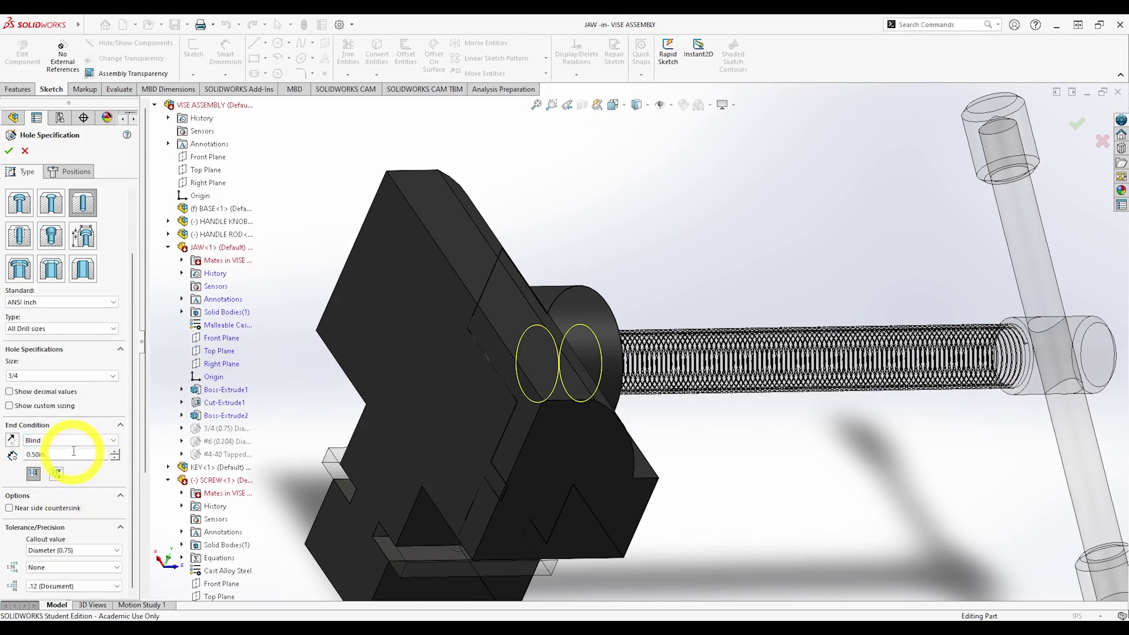
click(76, 440)
click(82, 429)
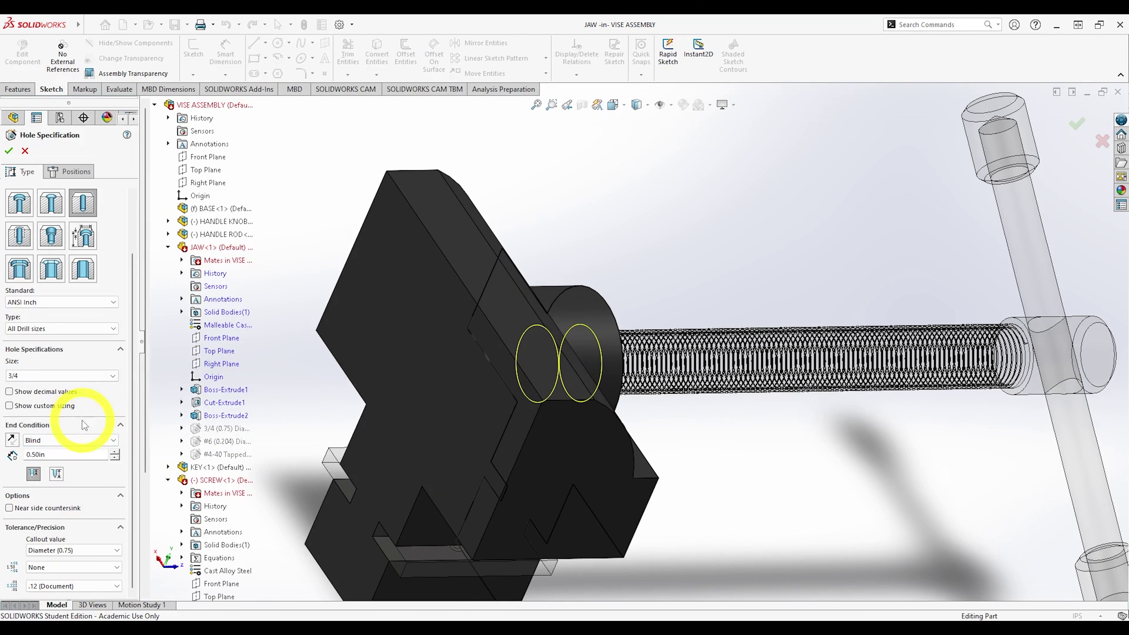
click(75, 440)
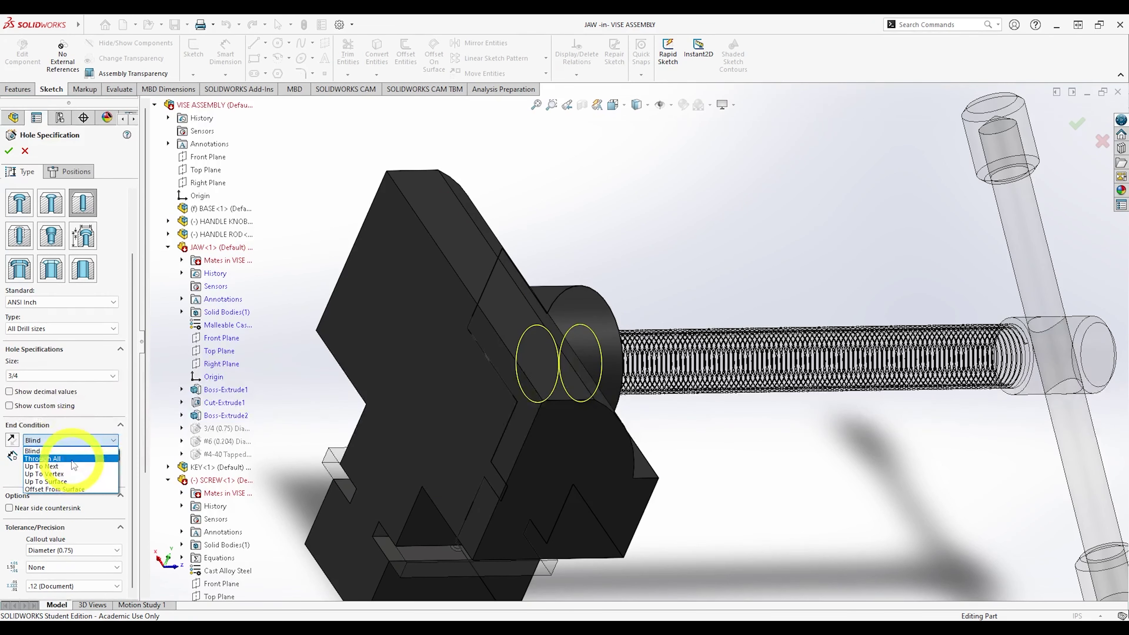
click(71, 458)
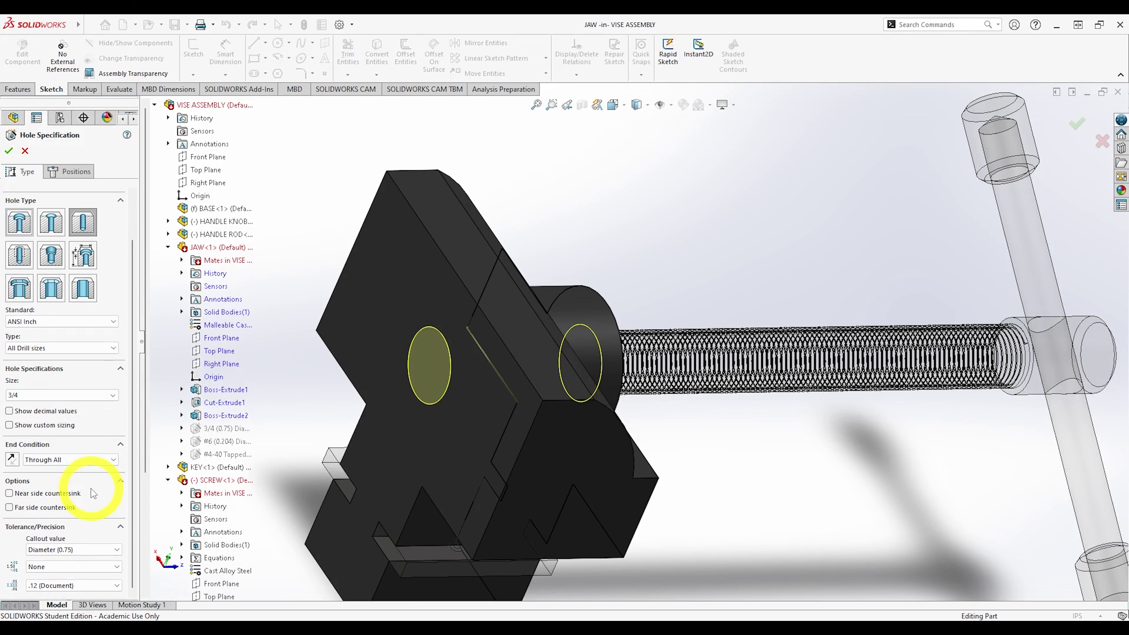
click(10, 151)
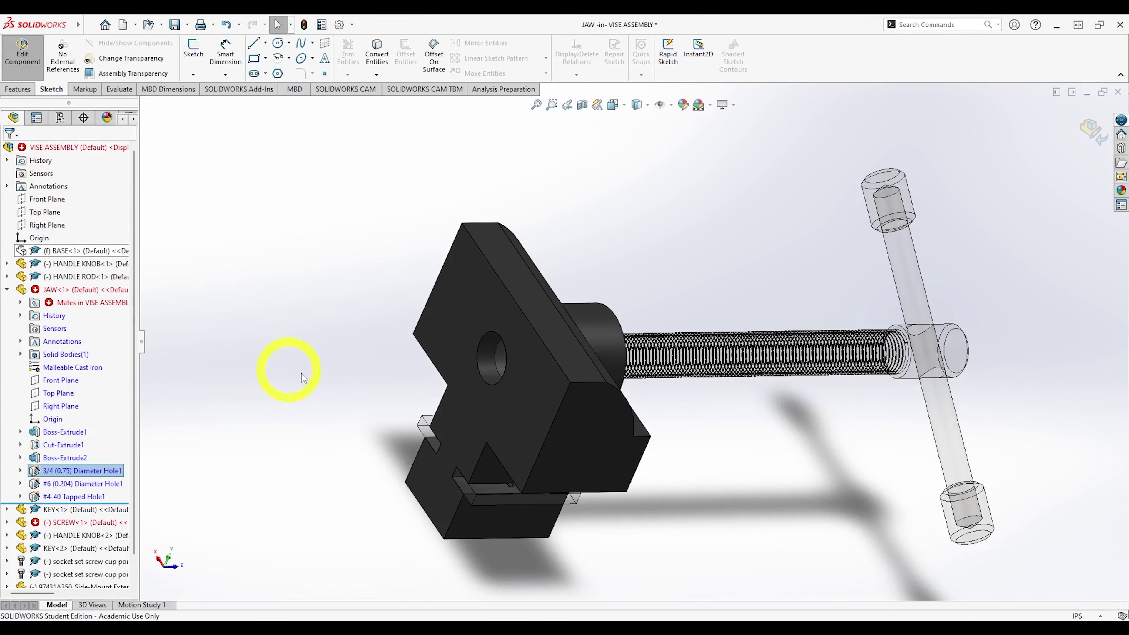
Start a Hole Wizard hole on the jaw's flat clamping face and position it at the center of the existing 3/4 hole.
middle_drag(342, 390, 378, 383)
scroll(609, 391, down, 5)
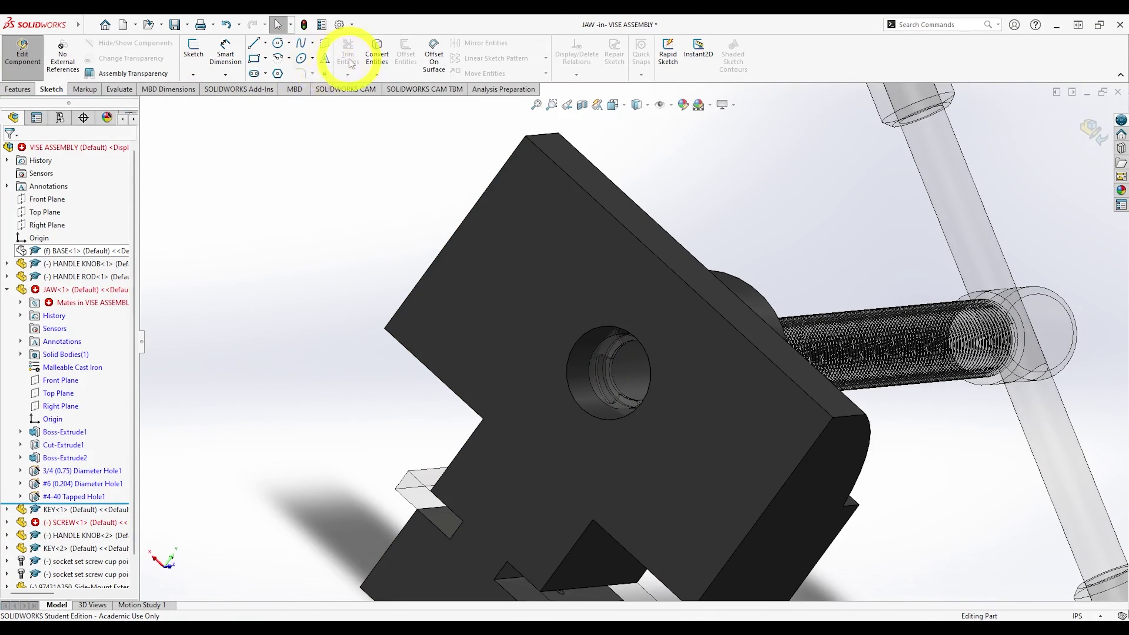
click(18, 89)
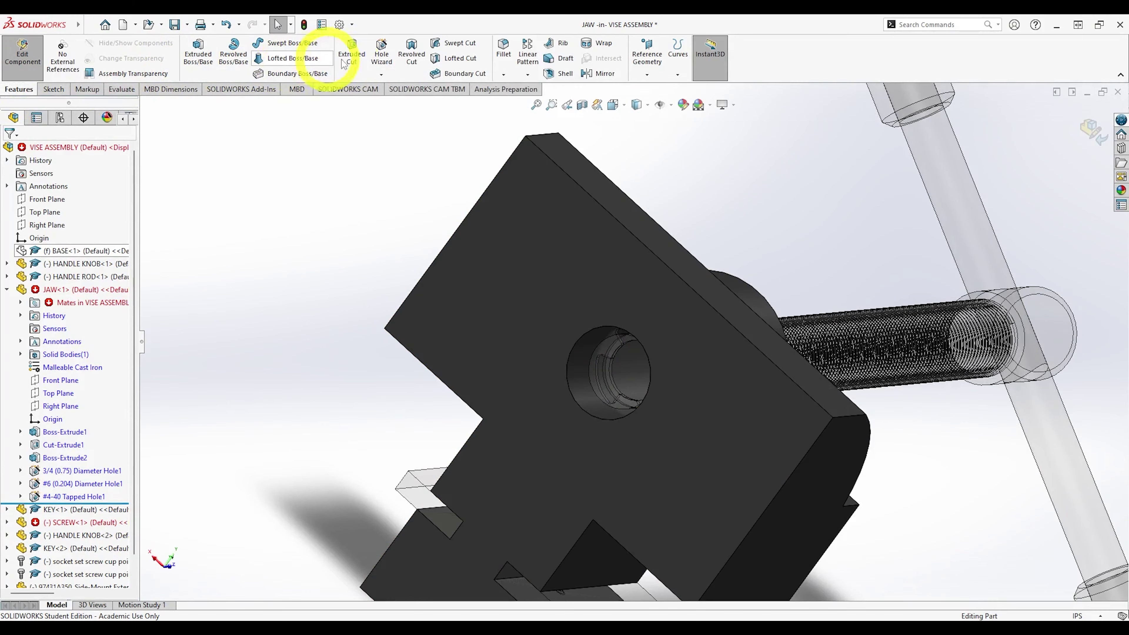
click(381, 53)
click(69, 171)
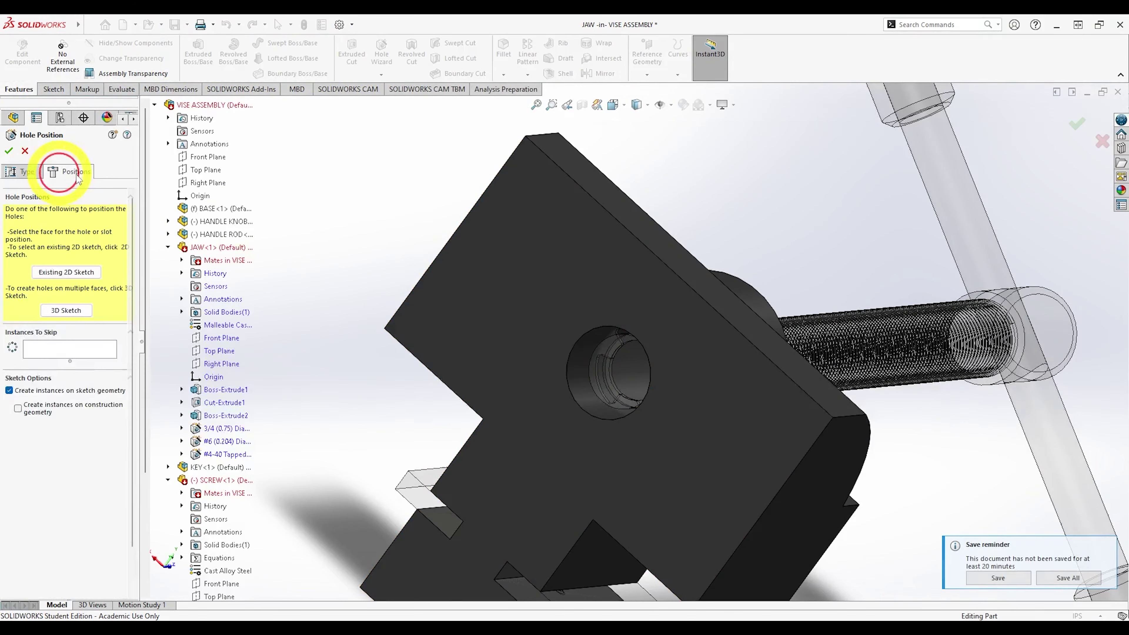
click(594, 297)
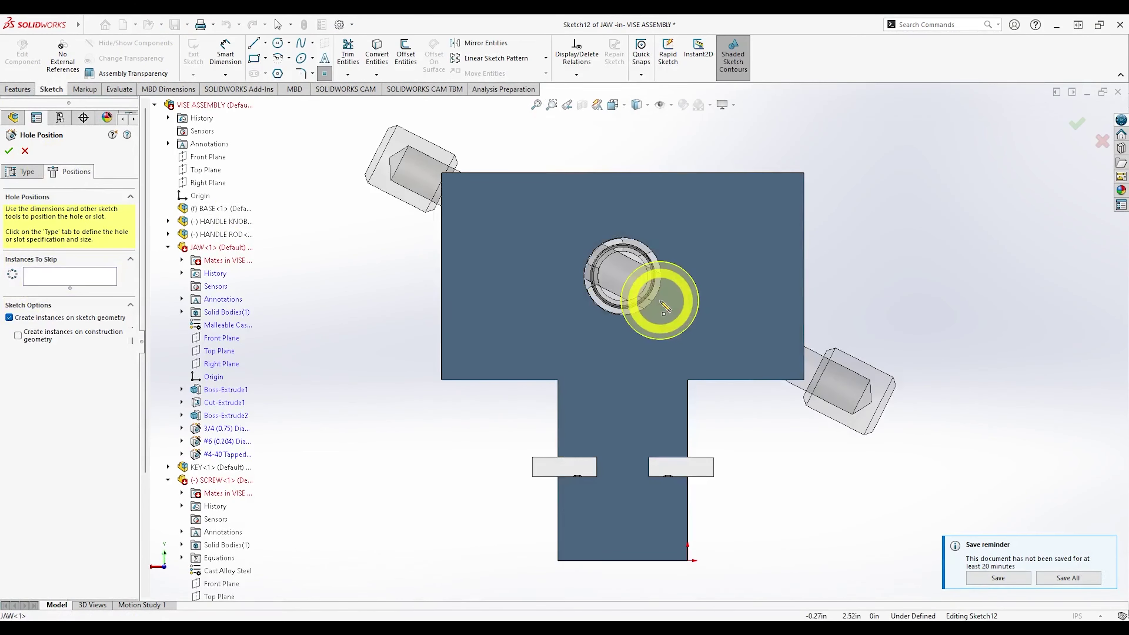
click(622, 275)
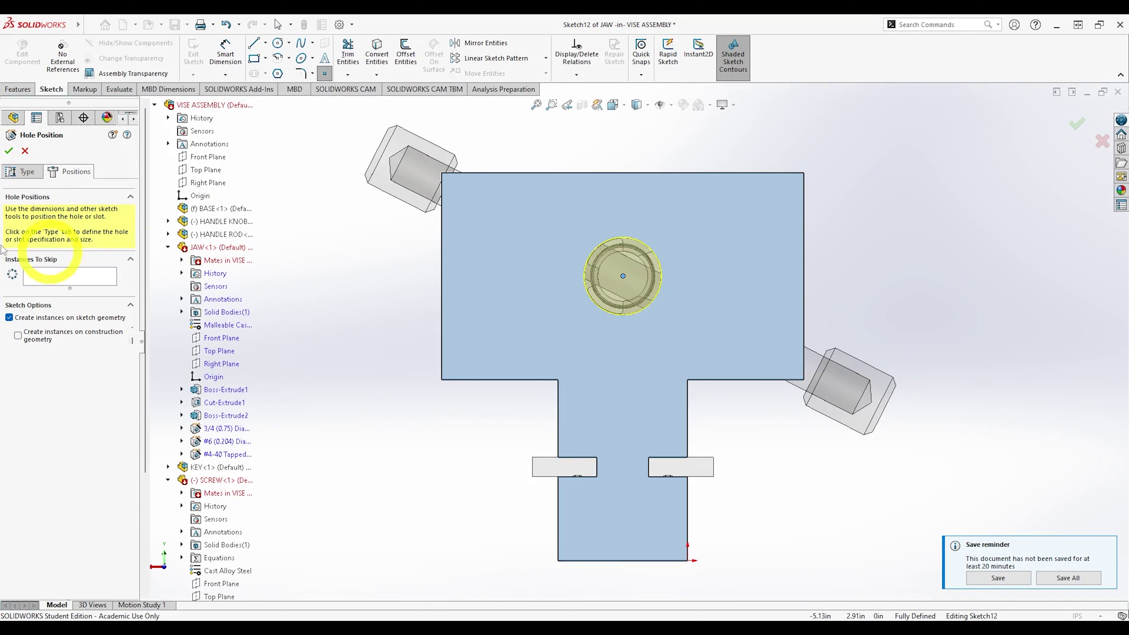
Set the size of the new hole on the jaw's clamping face to 1 inch.
click(20, 172)
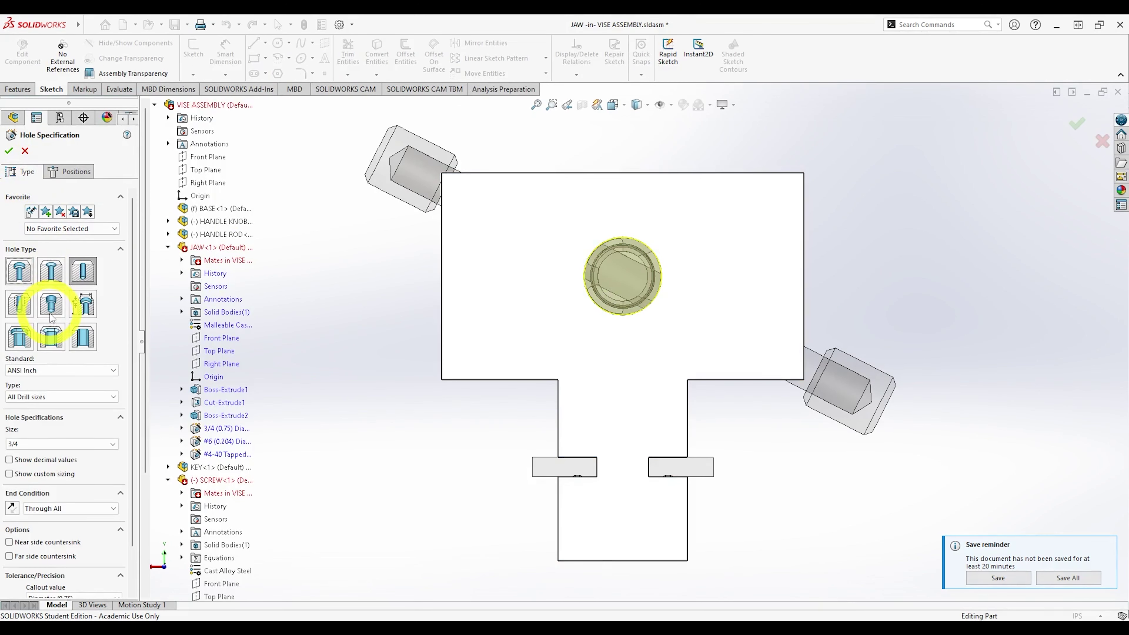
click(55, 444)
scroll(45, 517, down, 3)
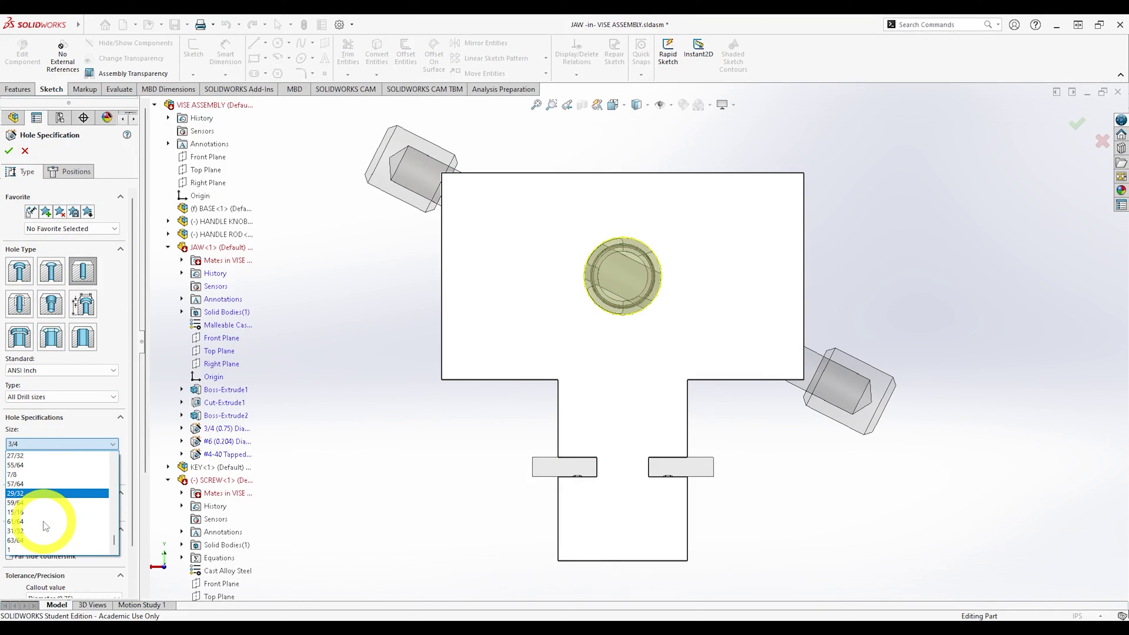
click(15, 549)
Give the new 1 inch jaw hole a Blind end condition with a depth of 1 in and create it.
click(35, 508)
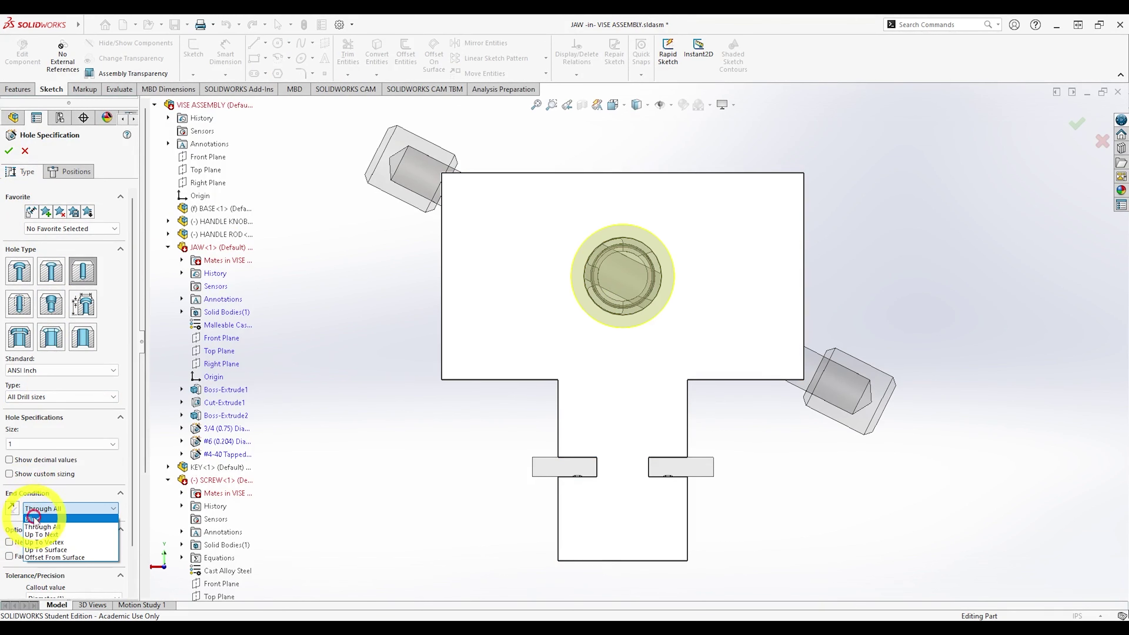
click(41, 515)
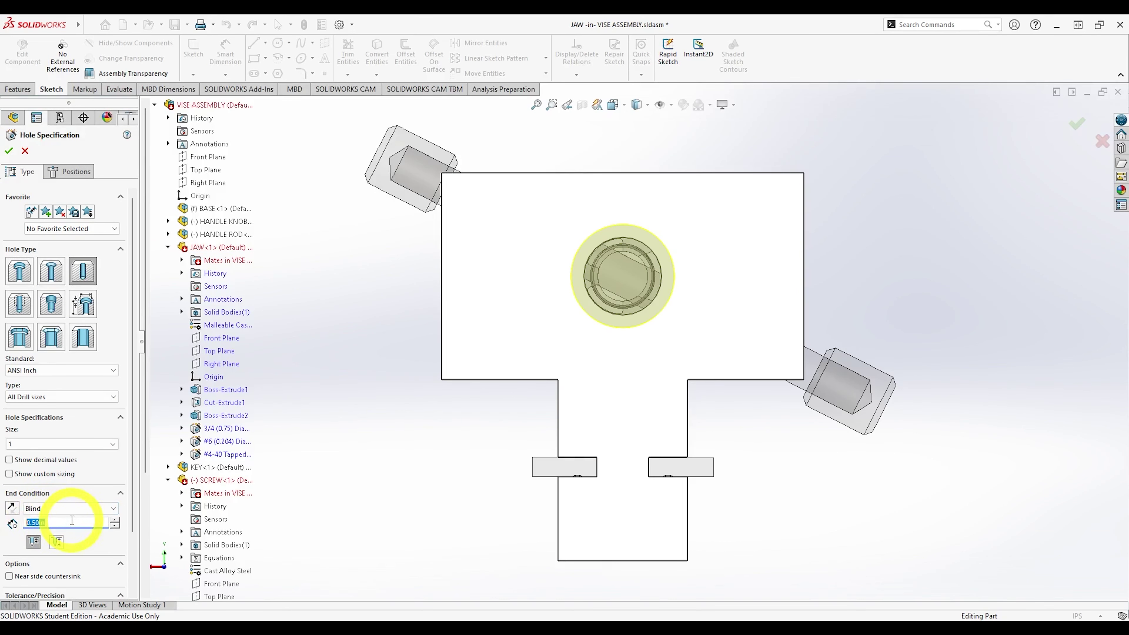
text(1)
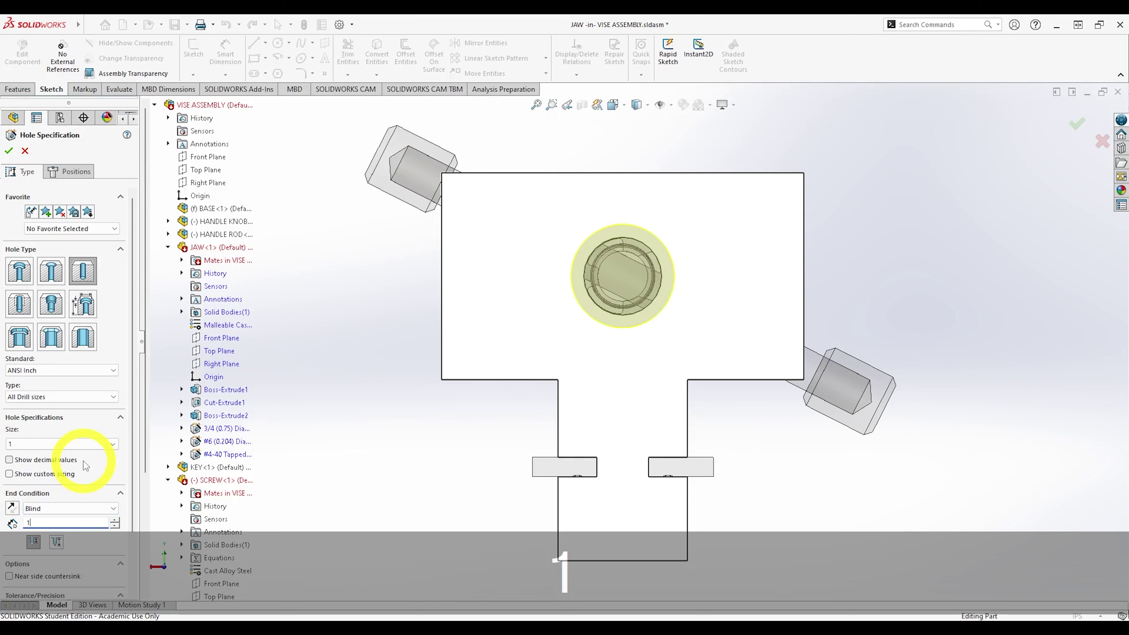
click(110, 476)
scroll(82, 543, down, 3)
scroll(90, 516, up, 3)
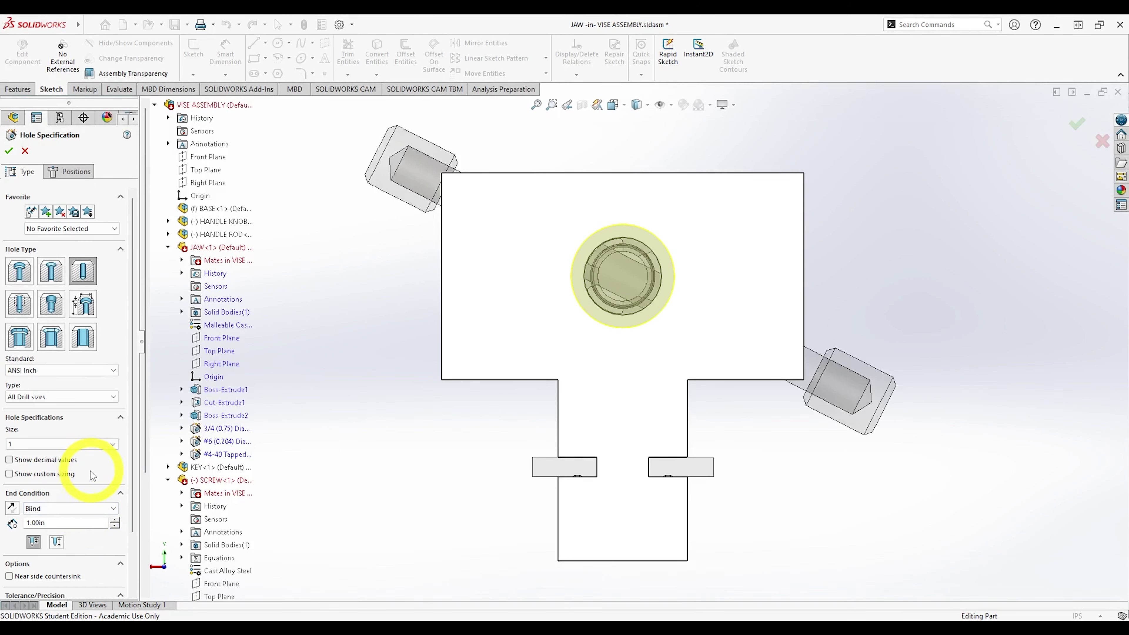
scroll(90, 478, down, 3)
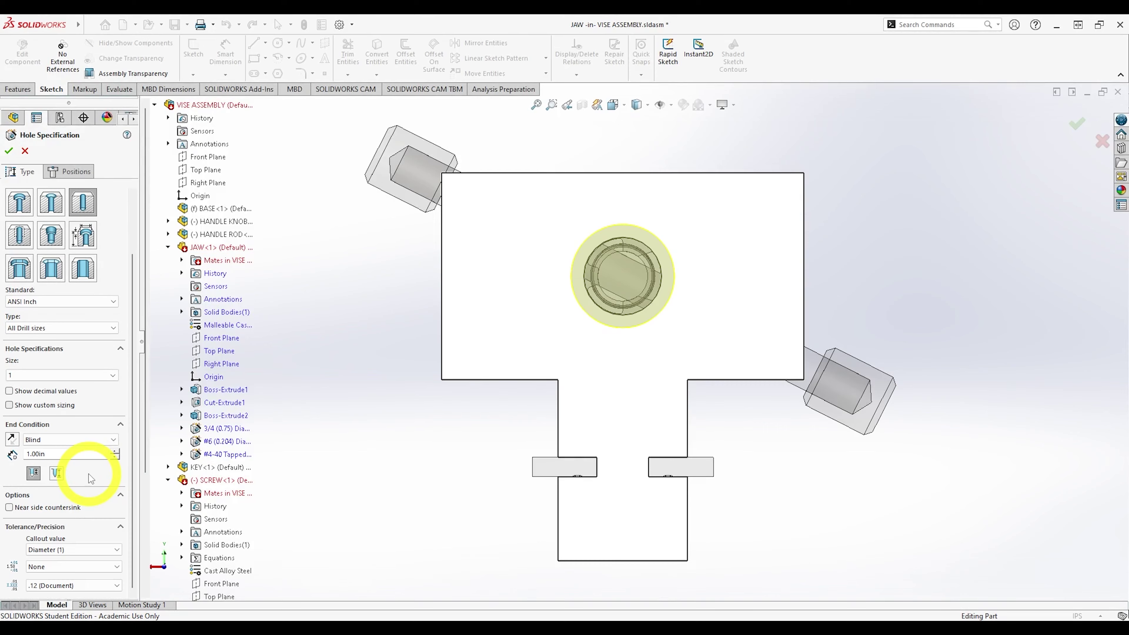
scroll(91, 505, up, 3)
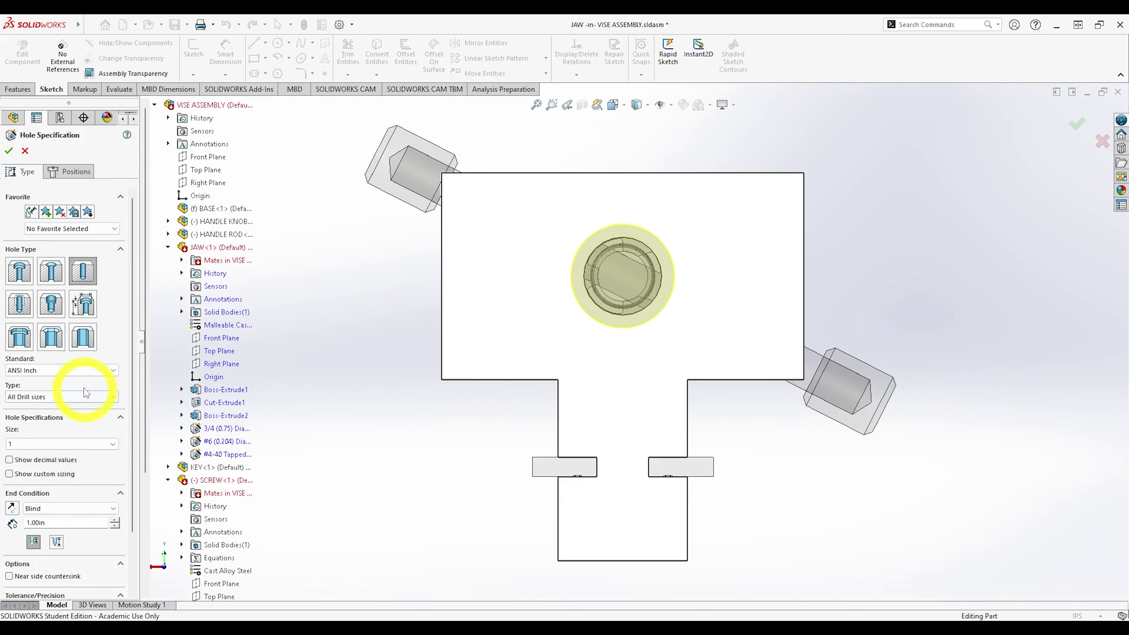
click(14, 151)
Inspect the counterbored opening in the jaw and return from part editing to the assembly.
middle_drag(605, 360, 566, 389)
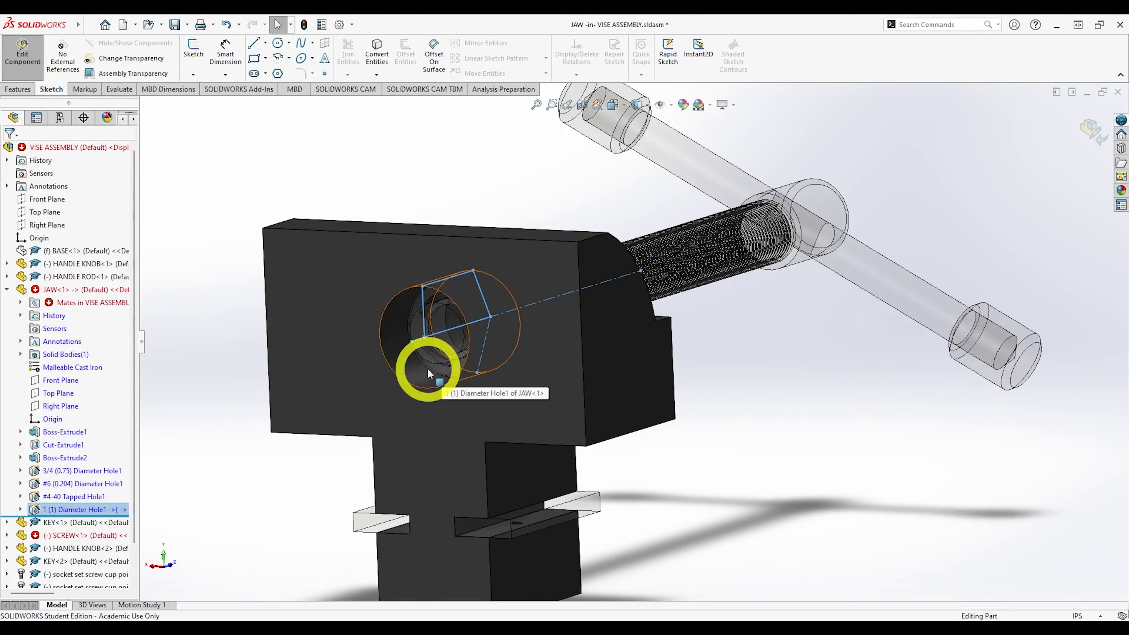
middle_drag(428, 370, 396, 365)
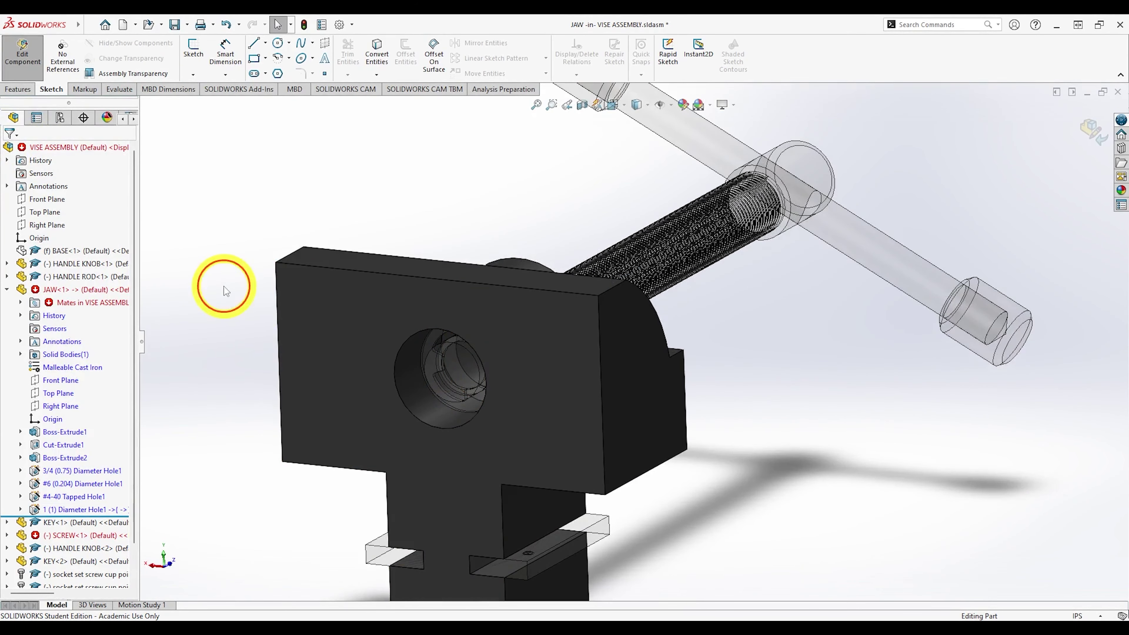
click(1086, 133)
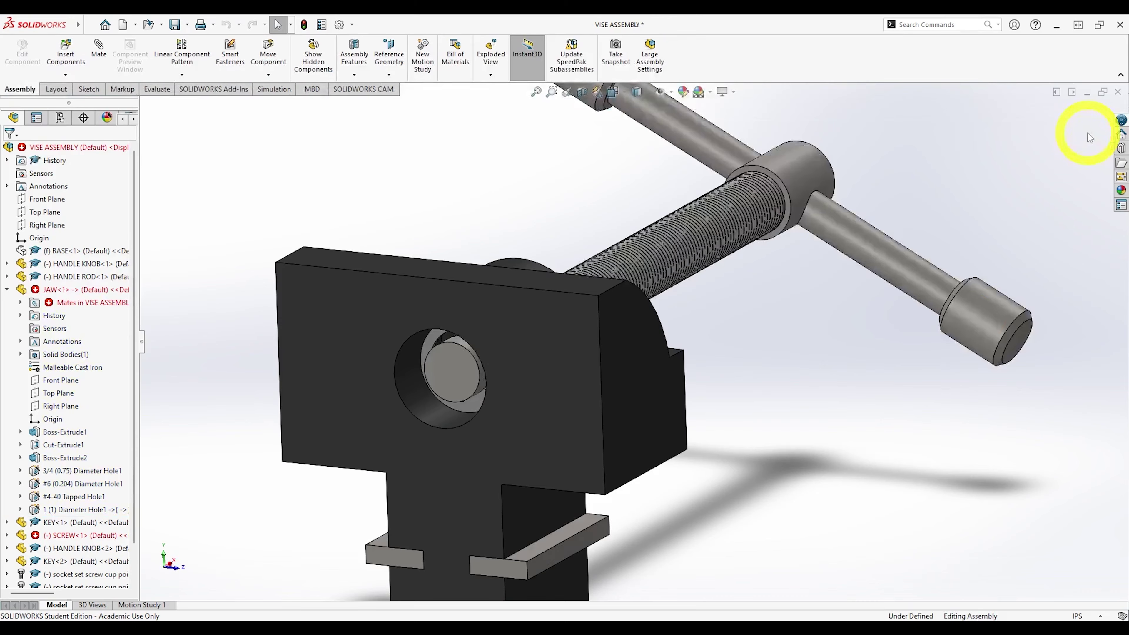
Examine the screw's fit in the back of the jaw and identify which hole features form the opening.
middle_drag(779, 335, 613, 498)
scroll(723, 266, down, 5)
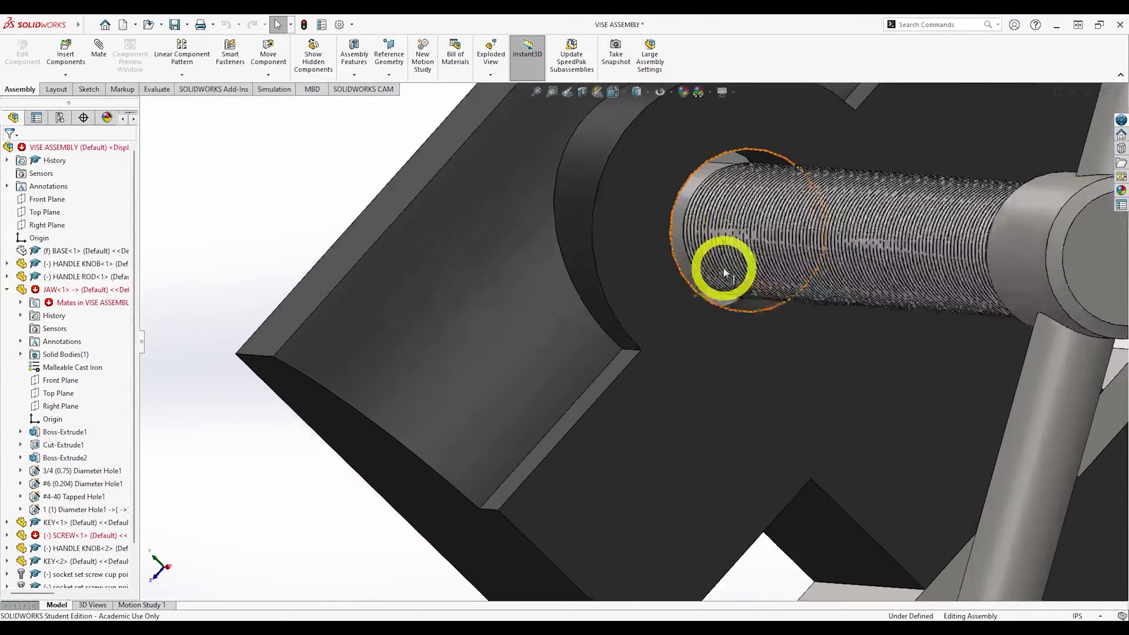
scroll(723, 267, down, 3)
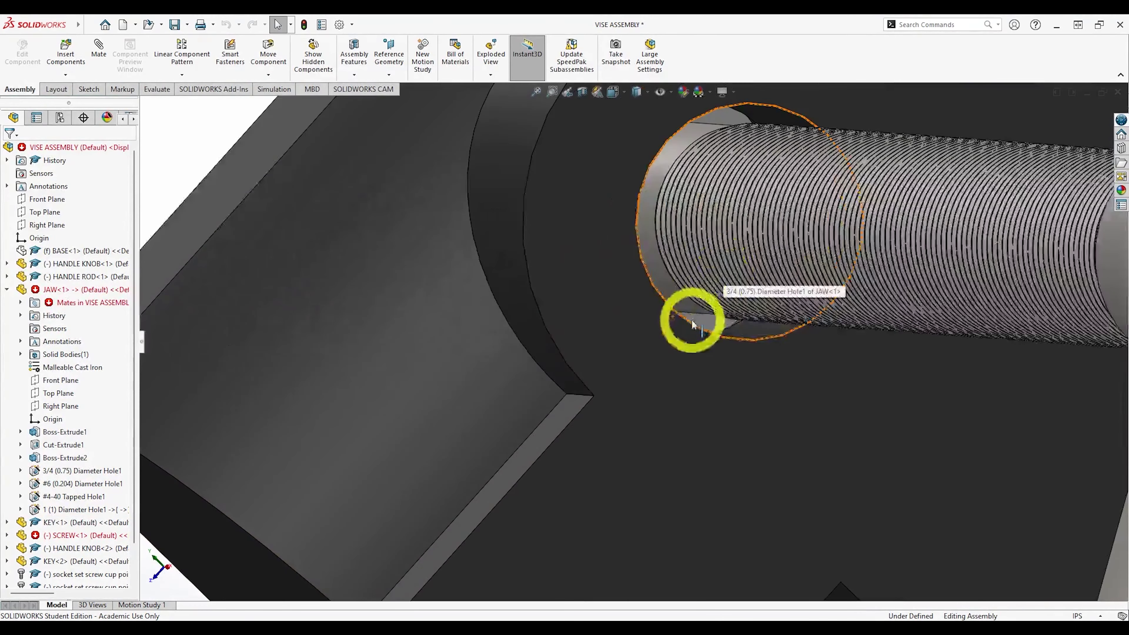
click(705, 334)
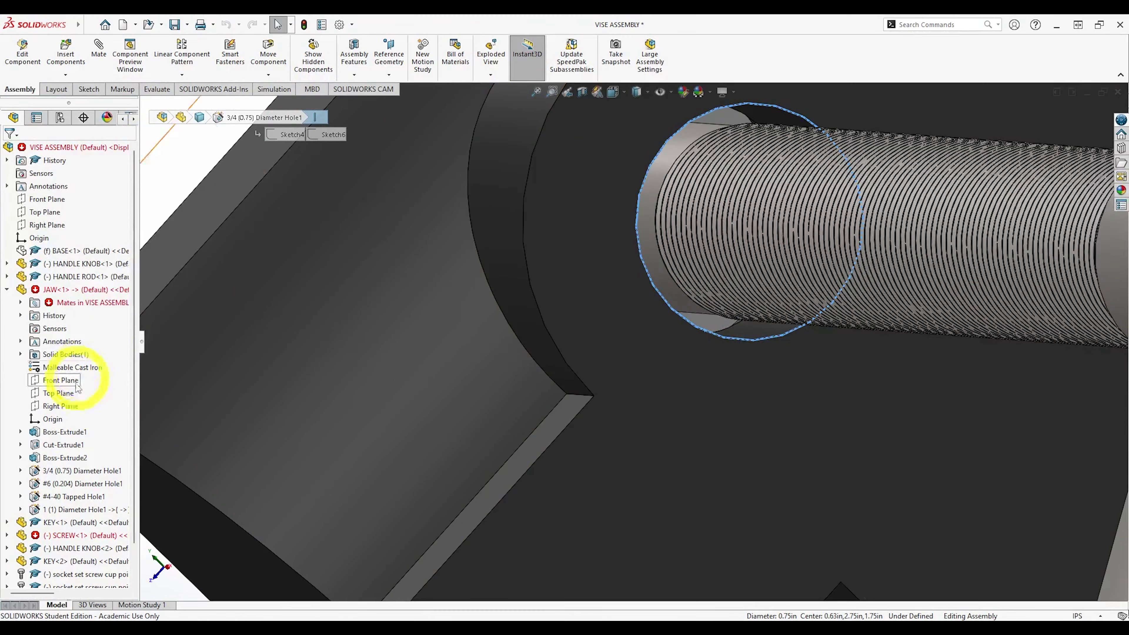
click(52, 509)
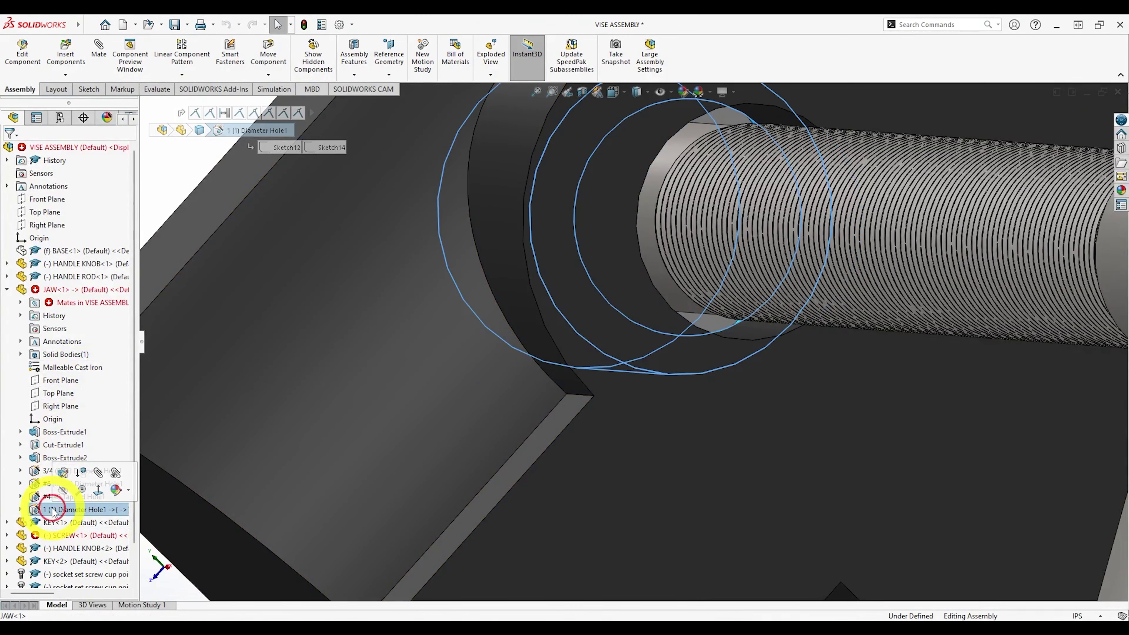
scroll(456, 332, up, 4)
middle_drag(456, 331, 721, 473)
click(824, 486)
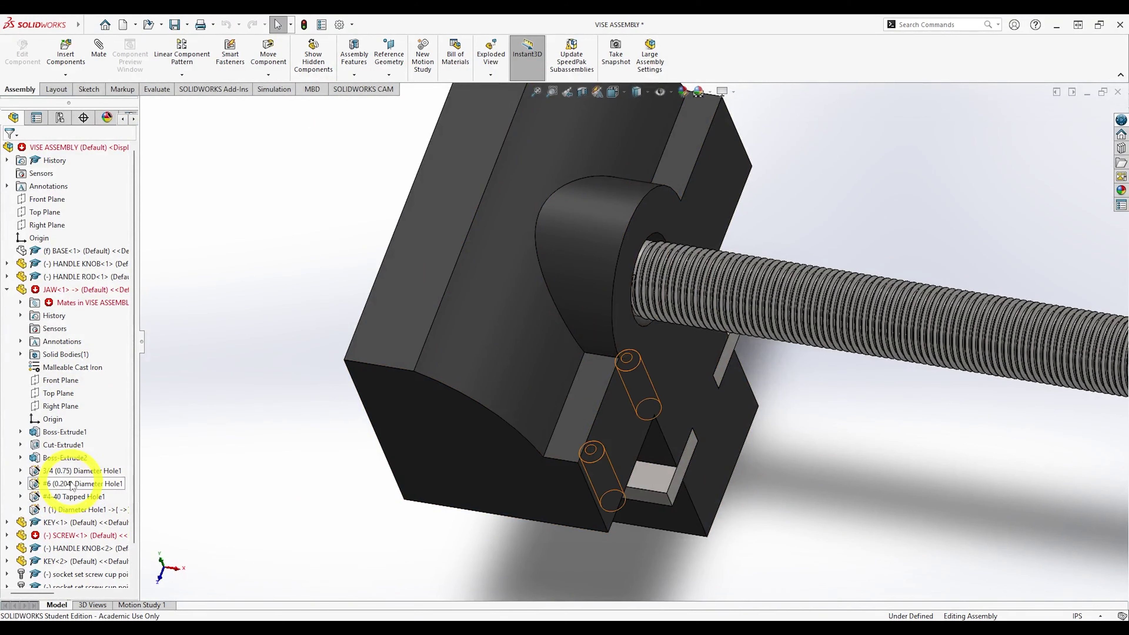
Change the size of the jaw's 3/4 (0.75) Diameter Hole1 to 5/8.
click(70, 472)
click(81, 441)
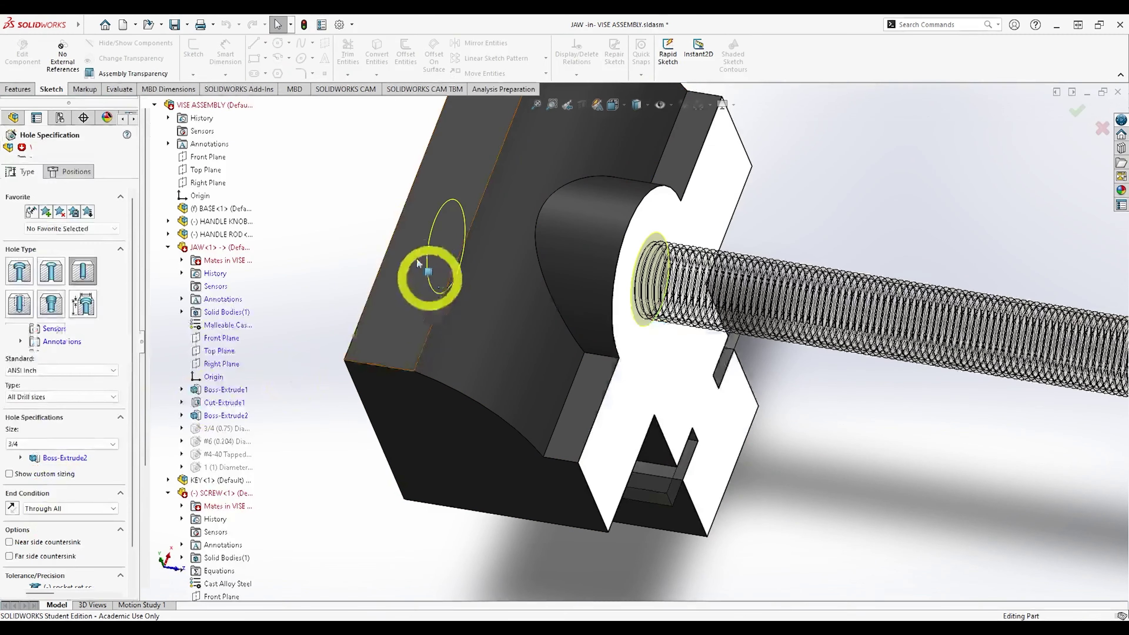
click(71, 444)
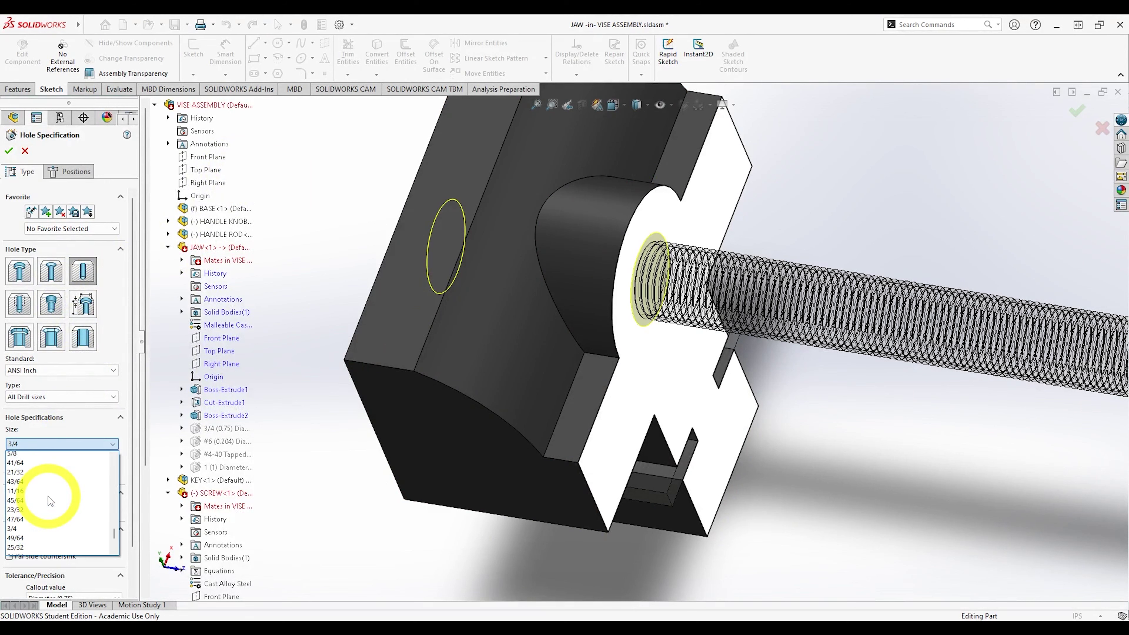
click(33, 492)
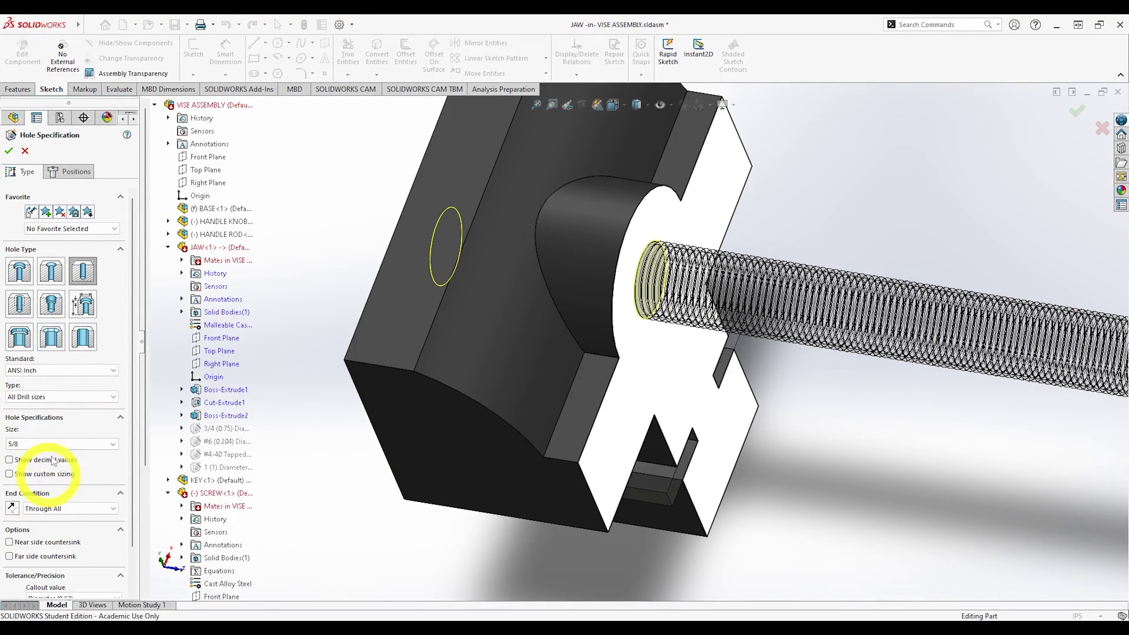
click(8, 151)
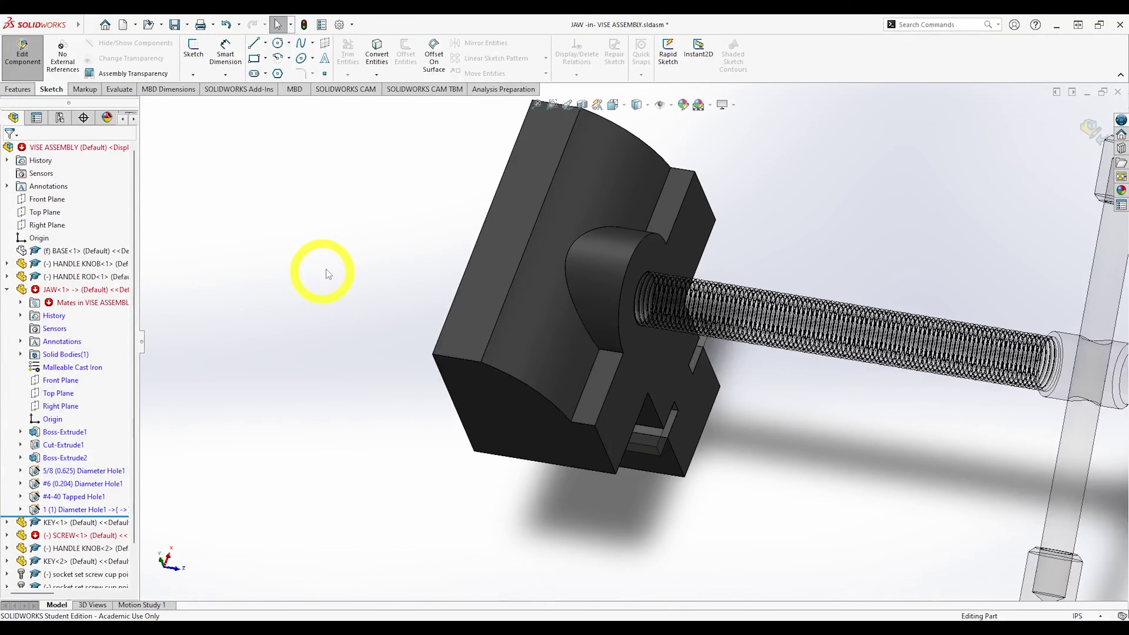
Leave JAW part editing for the assembly and collapse the jaw's feature list.
middle_drag(328, 273, 430, 298)
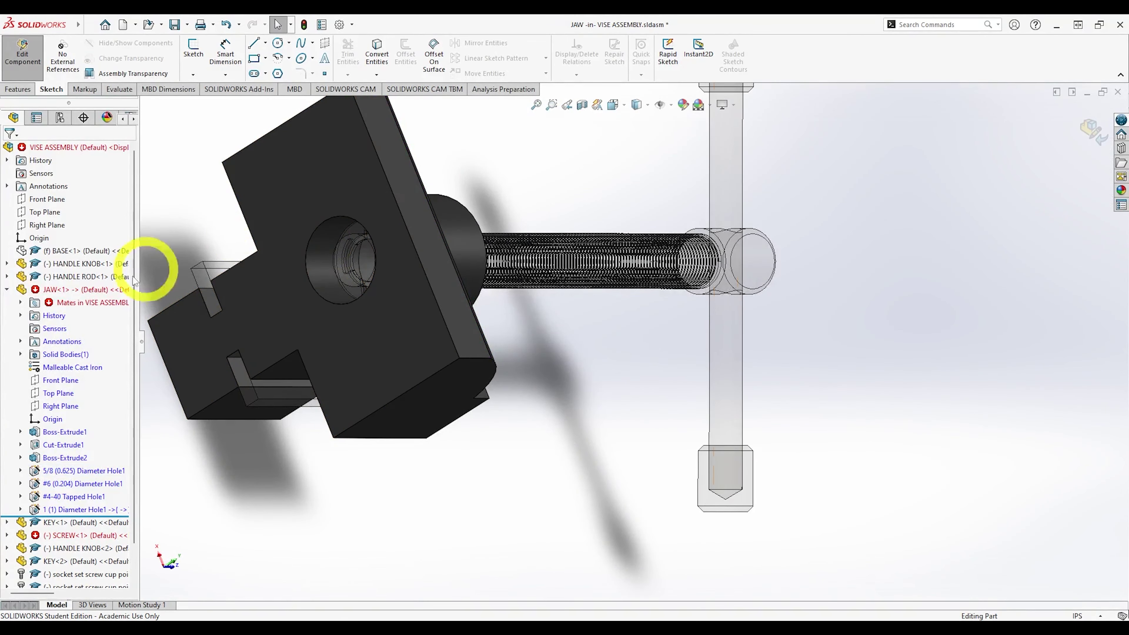
click(1085, 147)
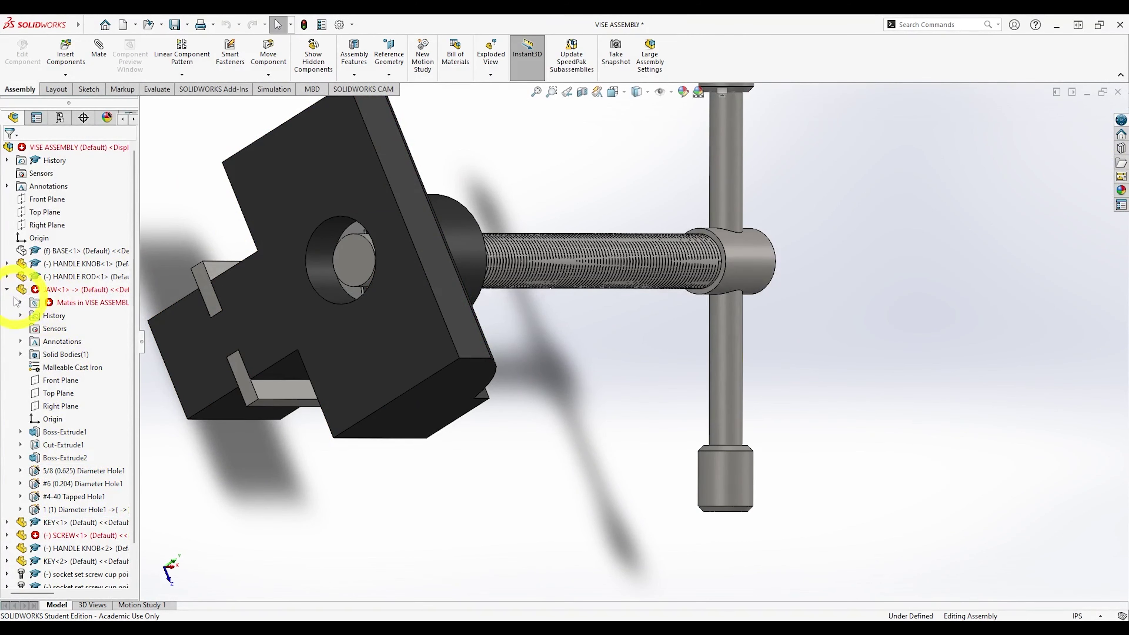
click(7, 289)
Delete the broken Coincident9 mate between the jaw and the screw from the assembly's mates.
click(7, 393)
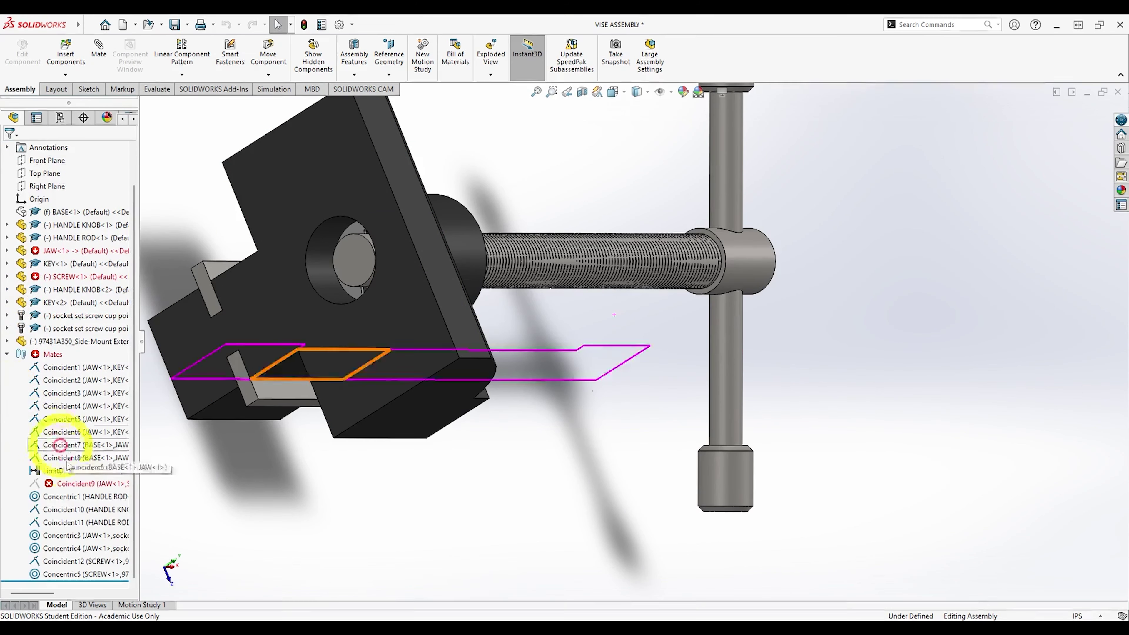
click(67, 483)
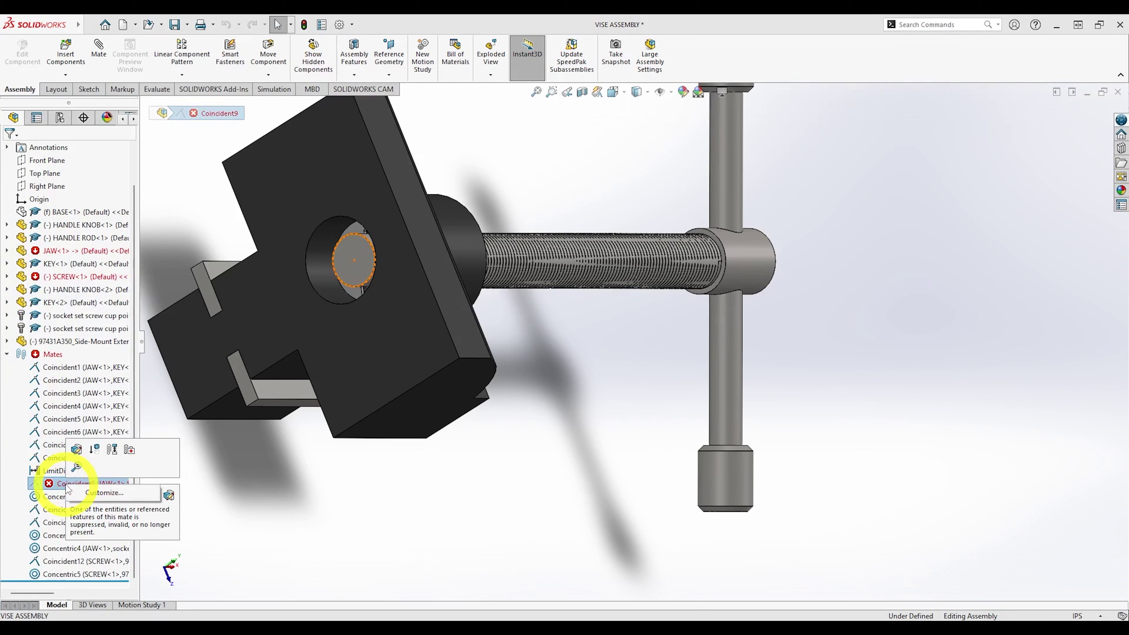
right_click(67, 485)
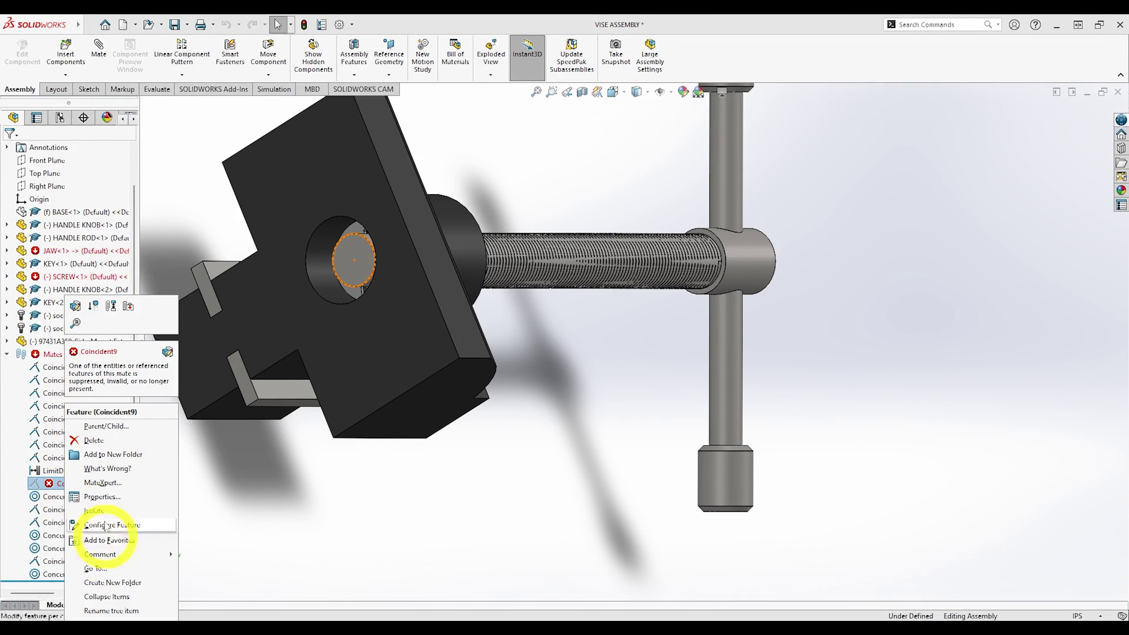
click(92, 440)
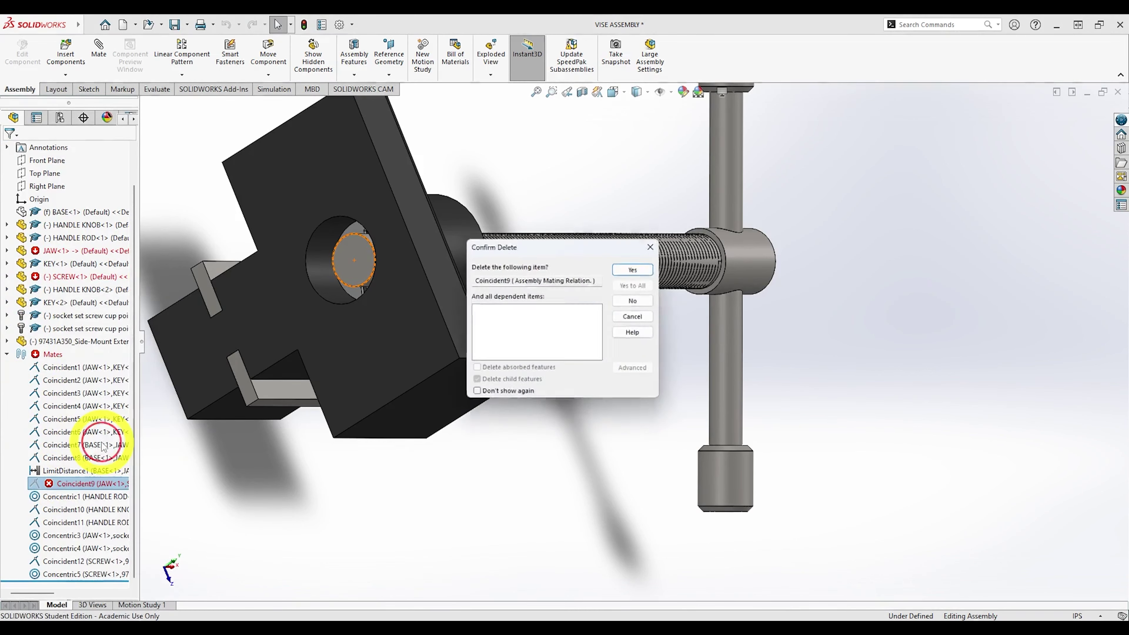
click(637, 265)
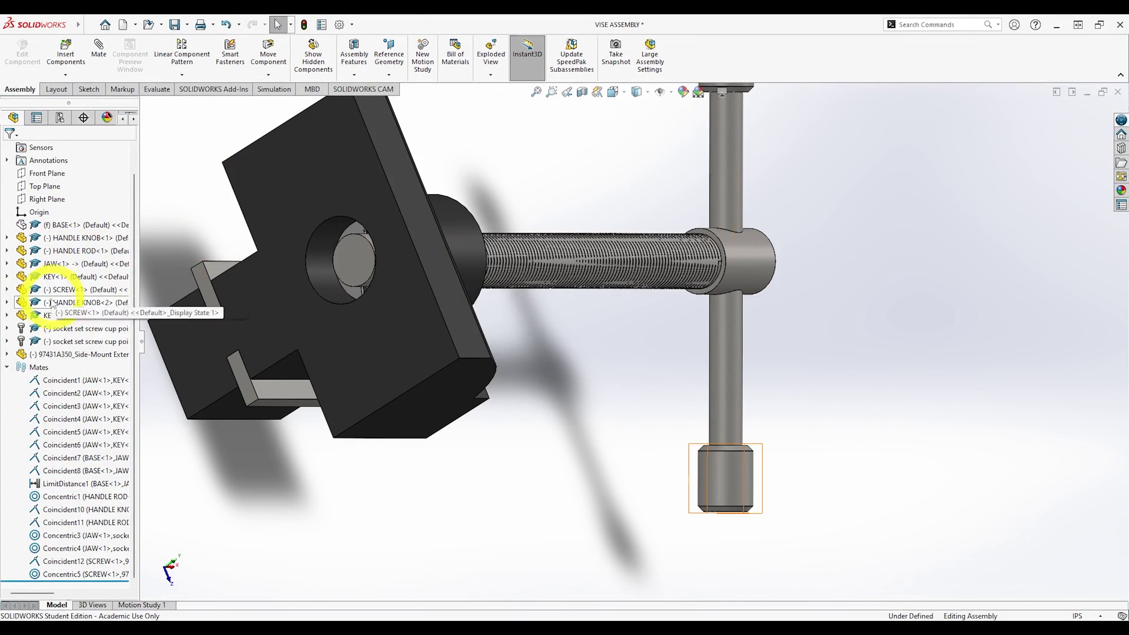
scroll(80, 303, up, 1)
click(8, 393)
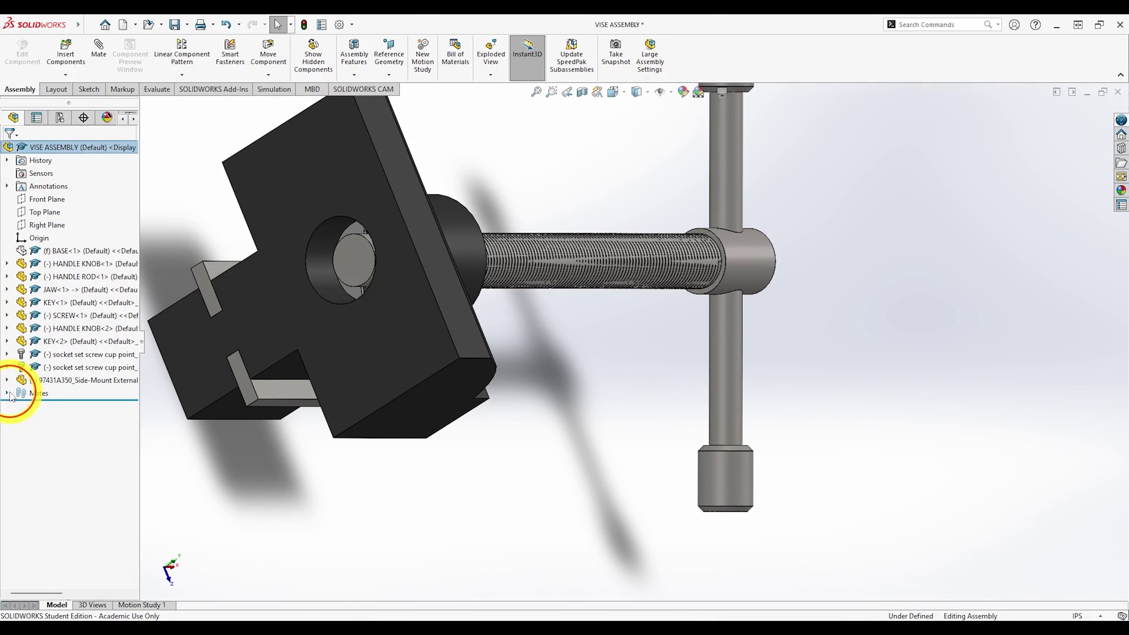
Test the screw's freedom by moving it out of the jaw, and undo the move.
drag(495, 255, 582, 445)
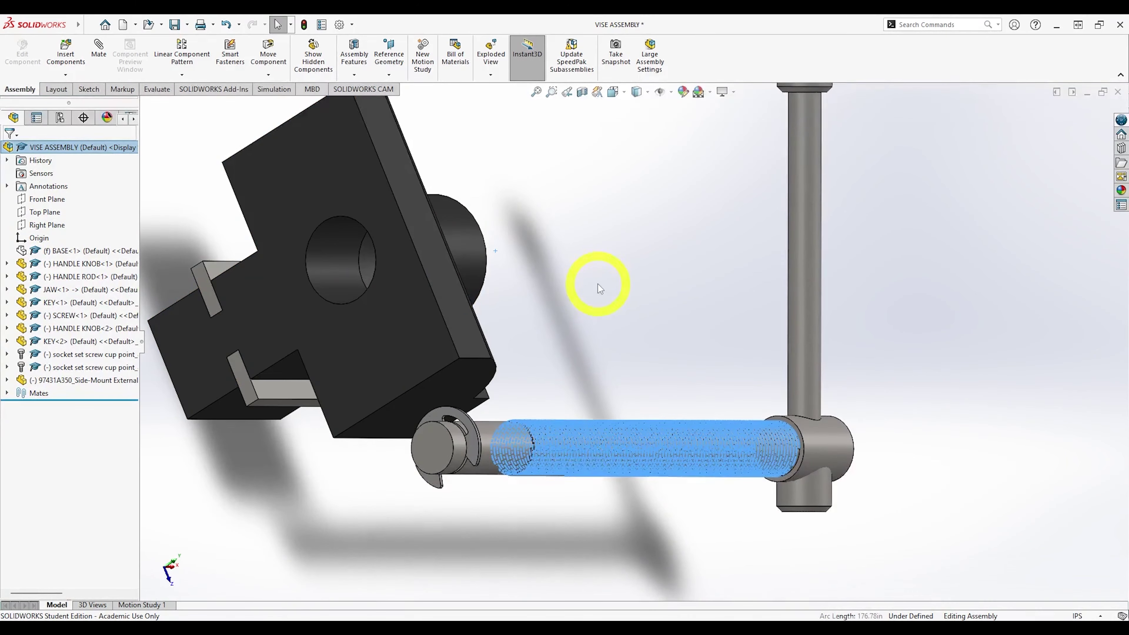
key(ctrl+z)
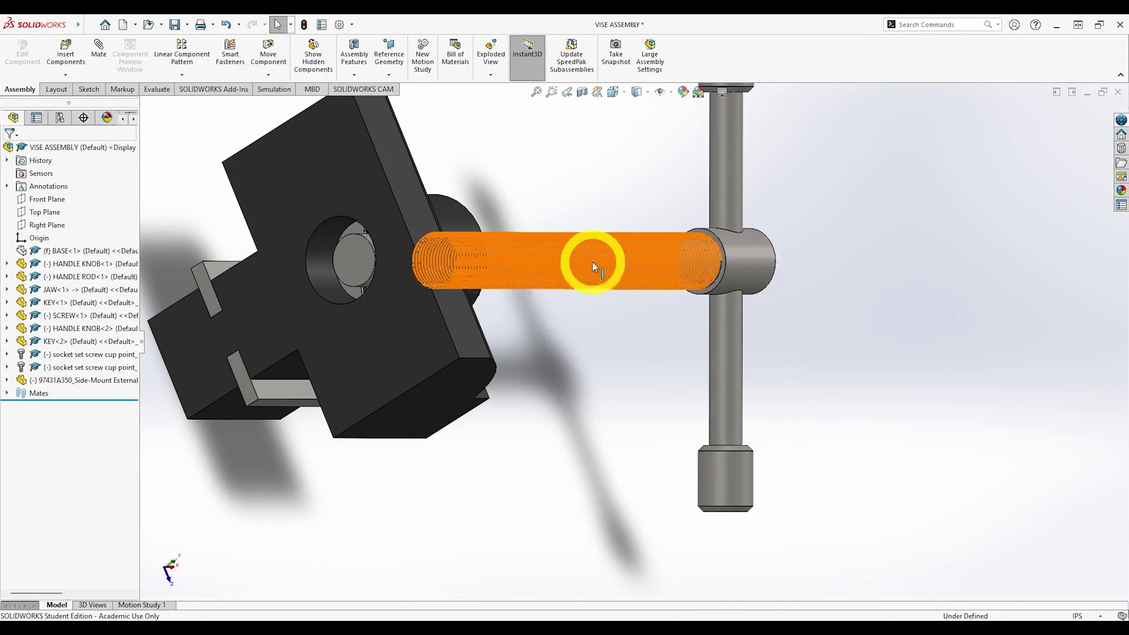
Start a new mate and hide the screw to expose the retaining ring inside the jaw's hole.
click(99, 49)
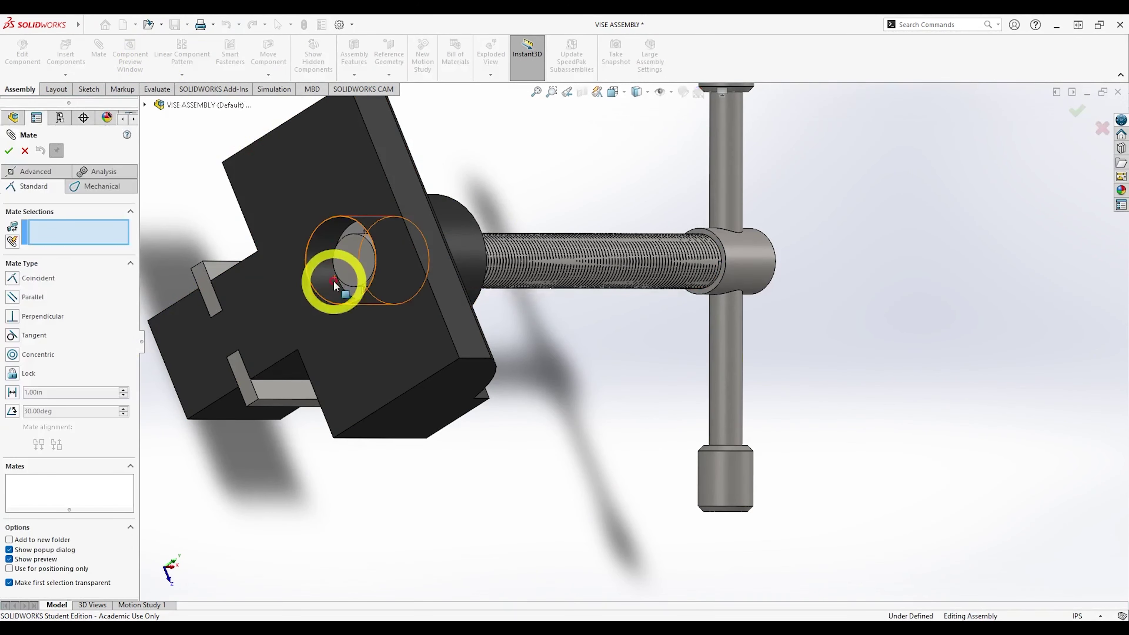
scroll(336, 274, down, 8)
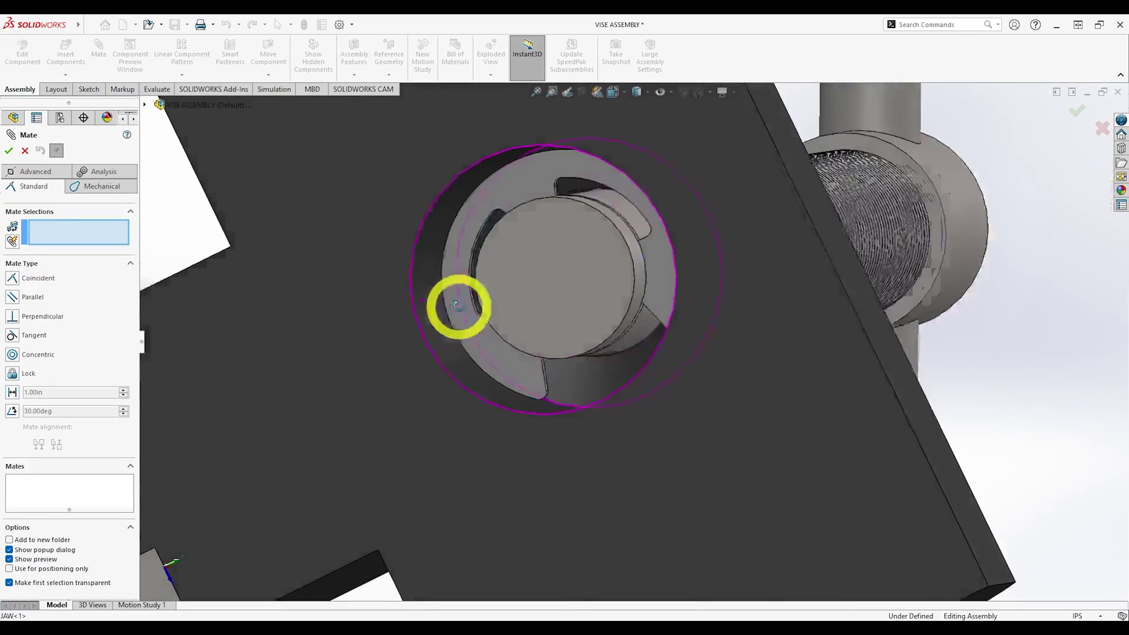
mouse_move(458, 306)
middle_down()
mouse_move(453, 278)
mouse_move(466, 292)
middle_up()
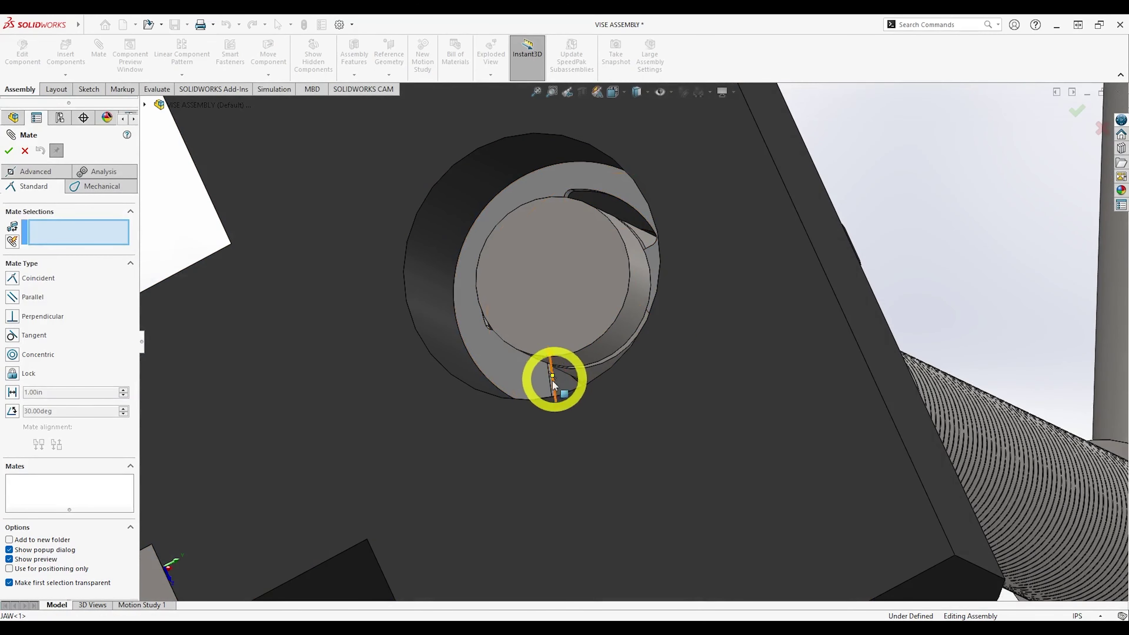
middle_drag(553, 383, 560, 305)
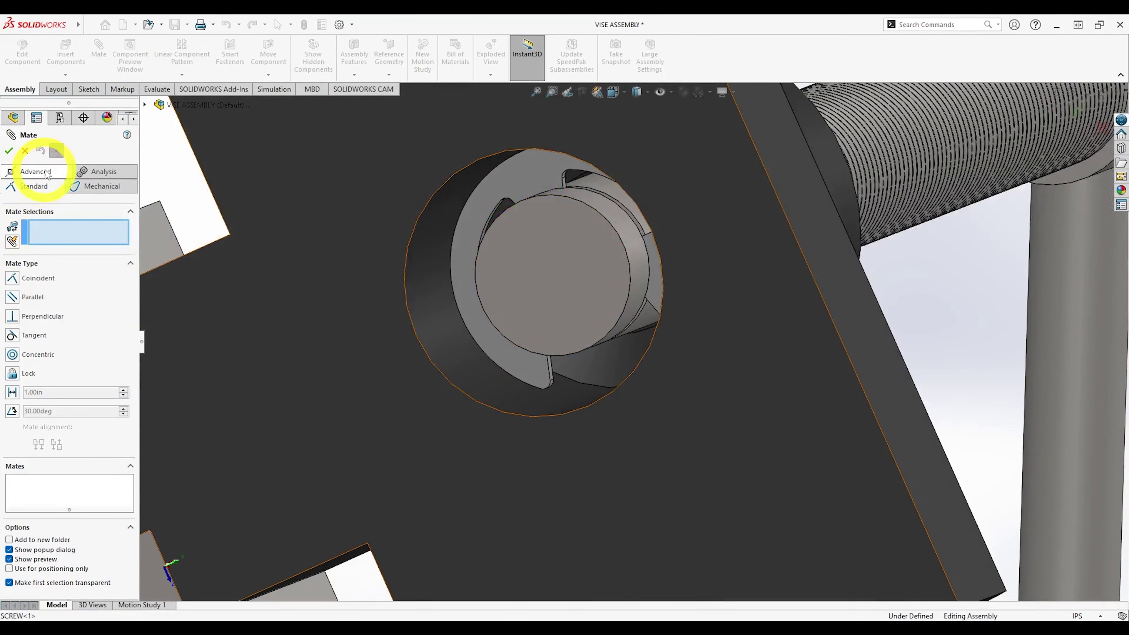
click(144, 105)
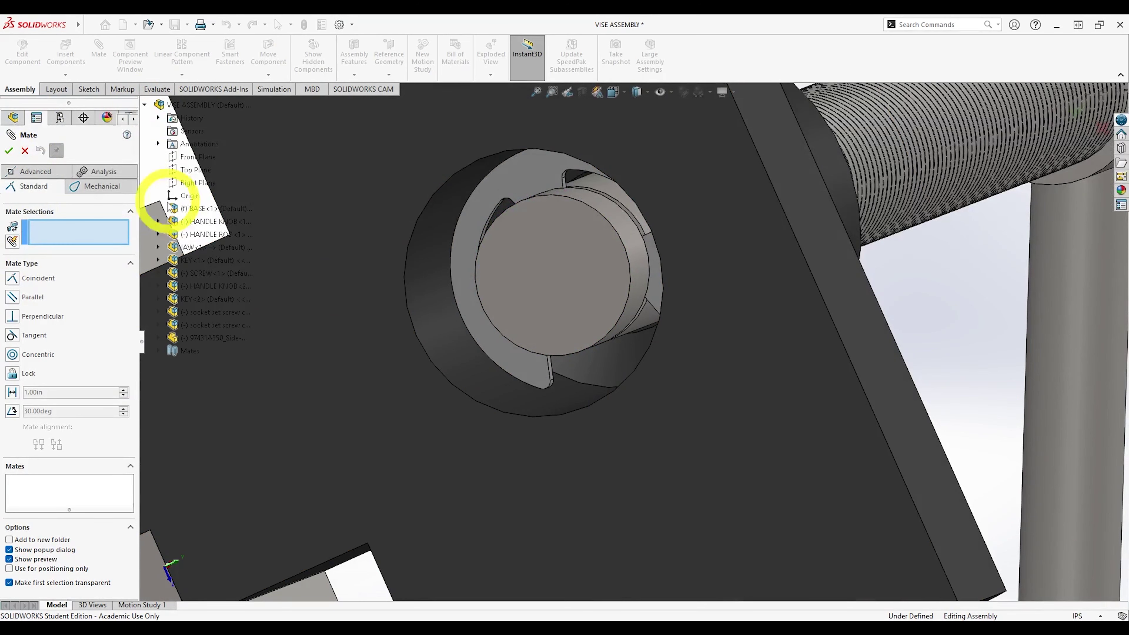
right_click(189, 275)
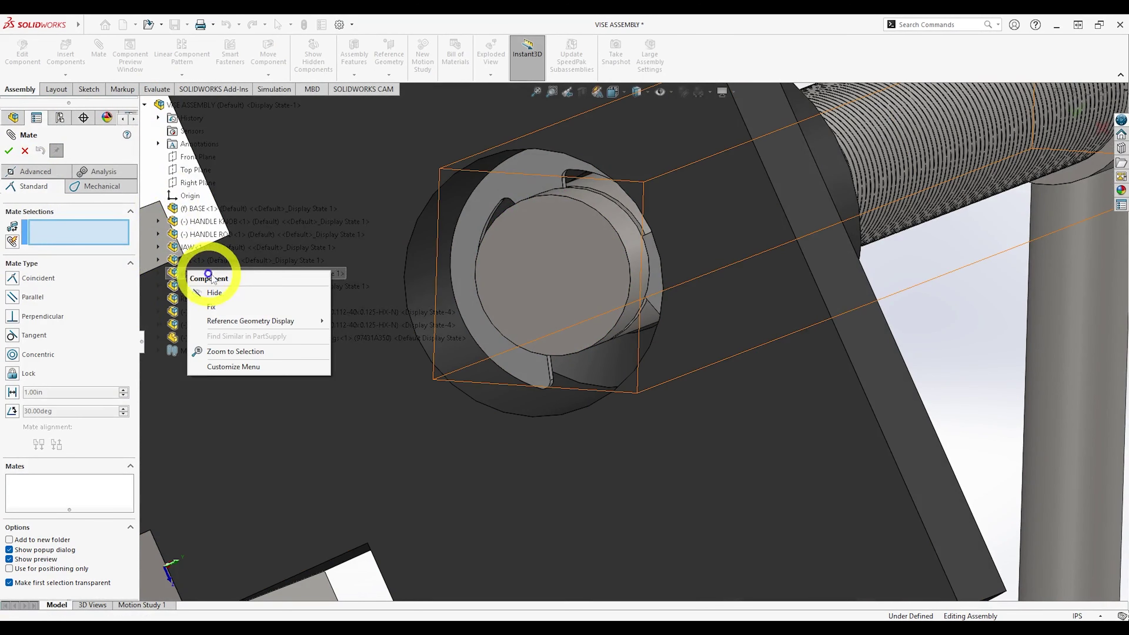
click(215, 298)
Select the retaining ring's flat face that faces the floor of the jaw's larger hole as the first mate reference.
scroll(547, 241, down, 10)
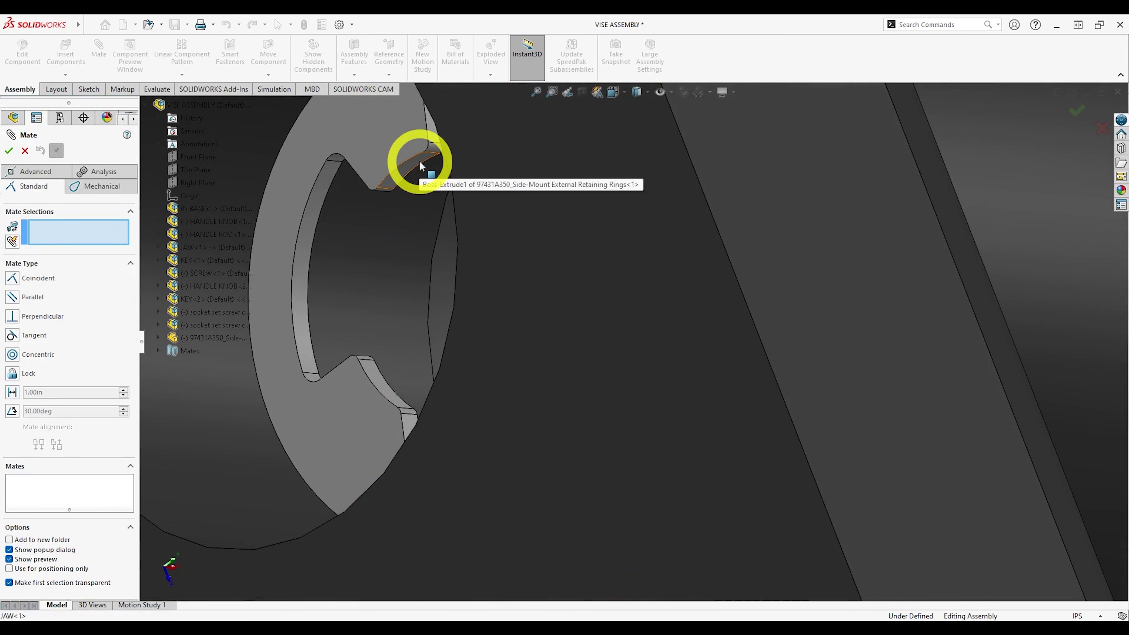
middle_drag(422, 162, 249, 144)
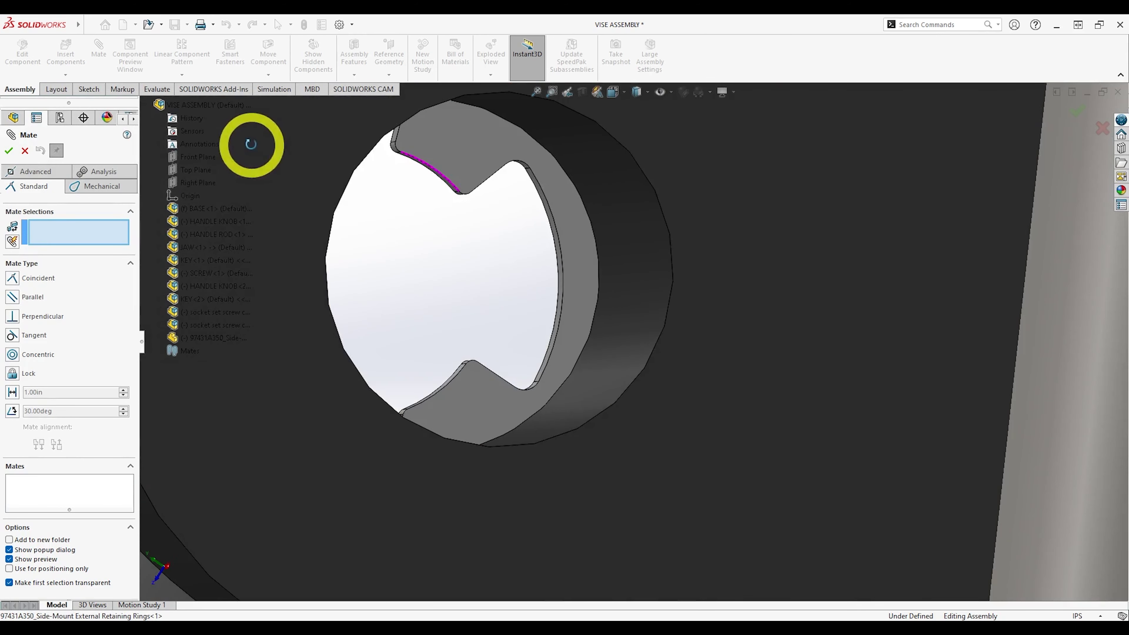
click(439, 143)
scroll(424, 231, up, 4)
middle_drag(424, 231, 516, 249)
middle_drag(320, 357, 763, 359)
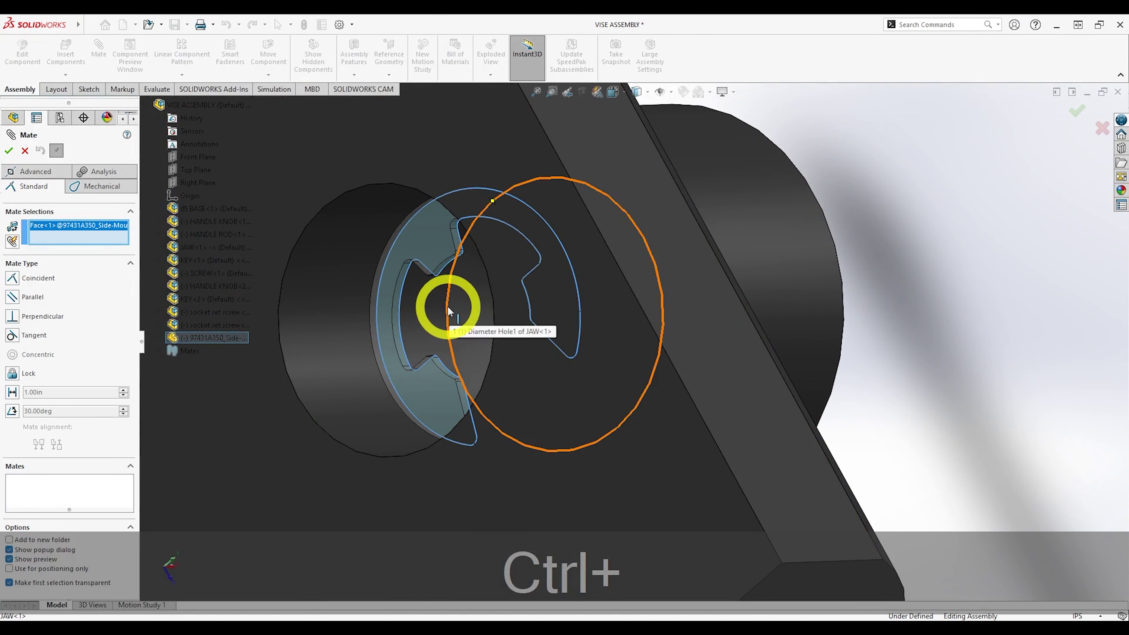
ctrl+middle_drag(453, 308, 486, 302)
click(515, 302)
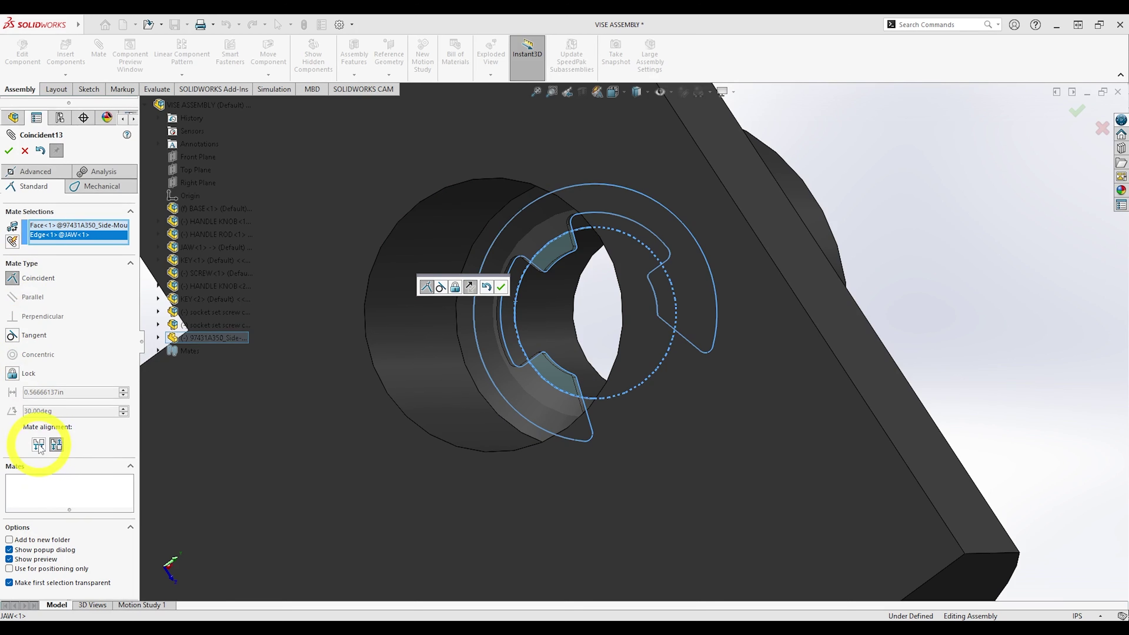
click(61, 242)
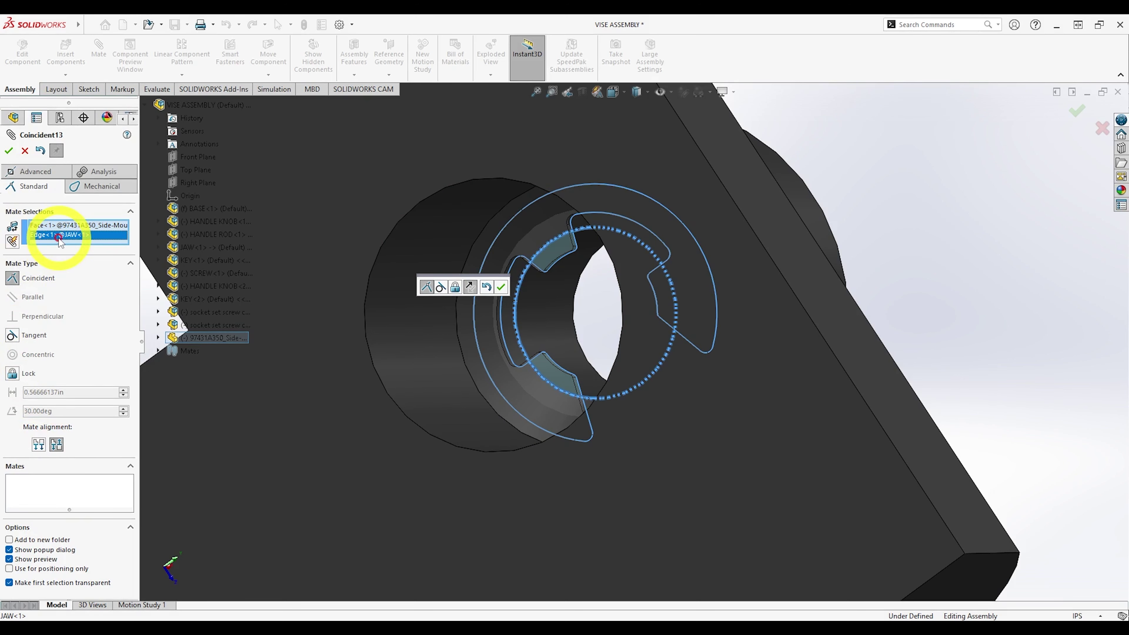
key(Delete)
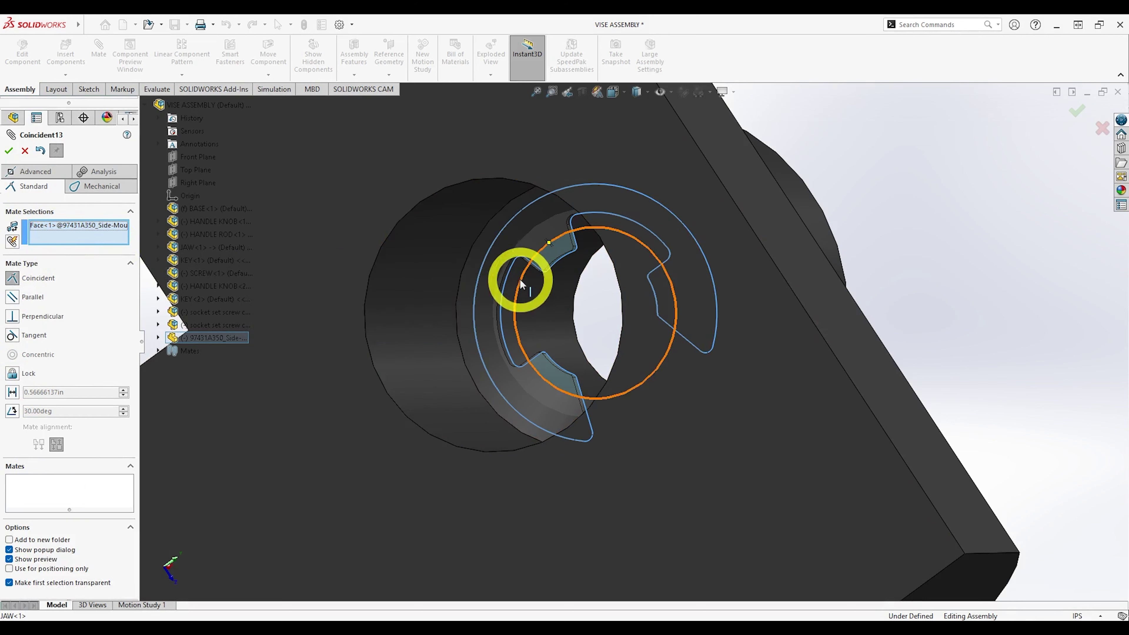
Mate the ring's face coincident with the inner circular edge of the jaw's larger hole, and show the screw again.
click(471, 263)
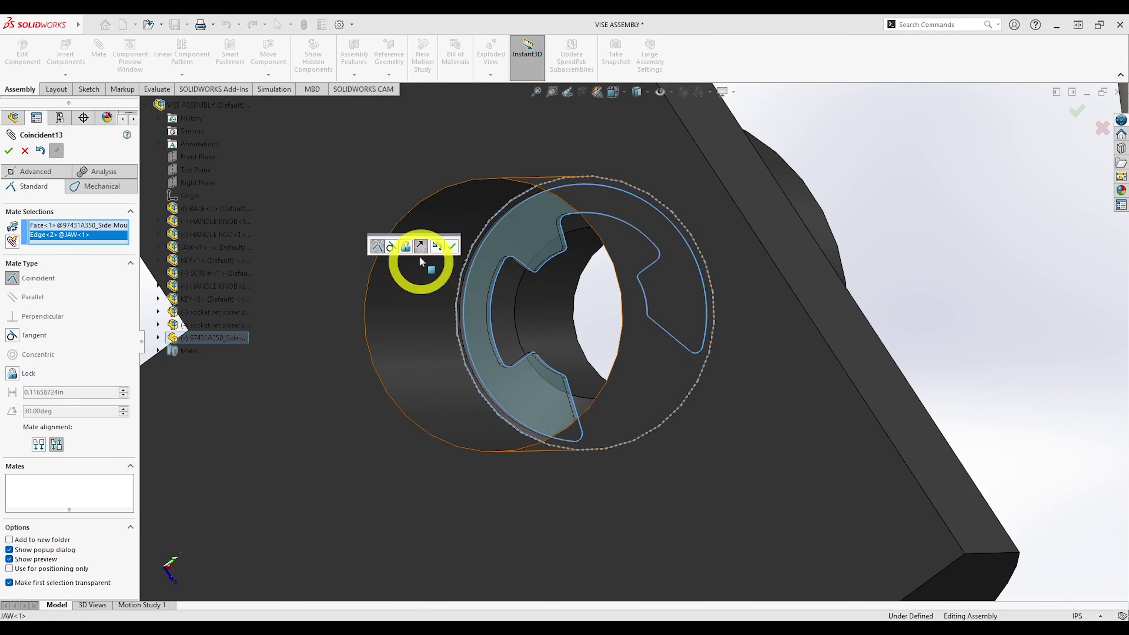
click(452, 247)
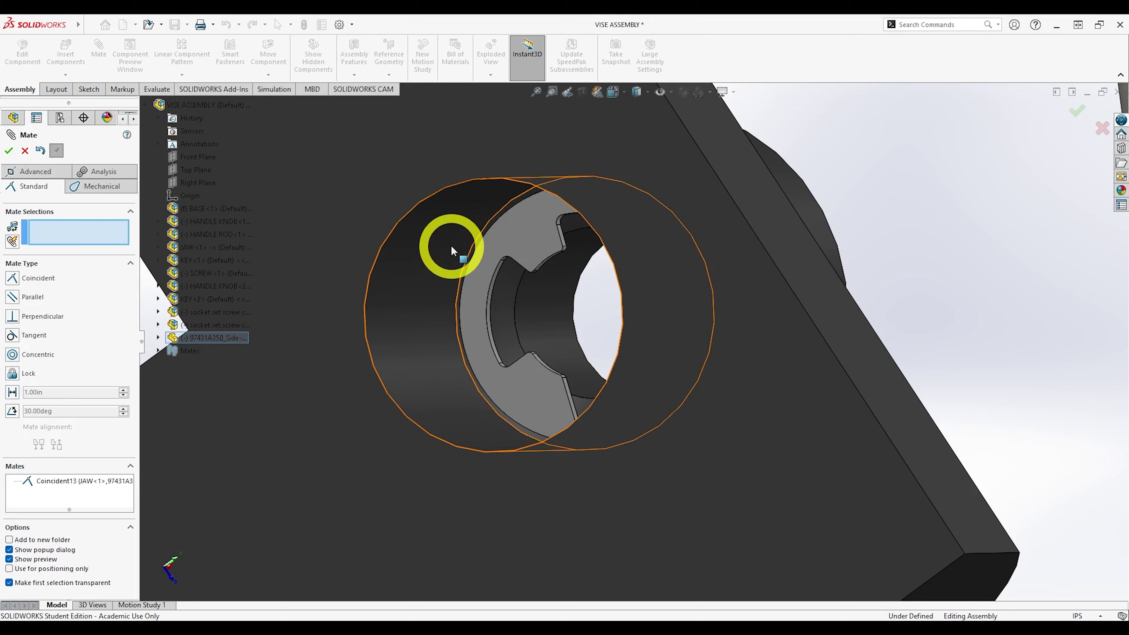
click(9, 151)
right_click(56, 317)
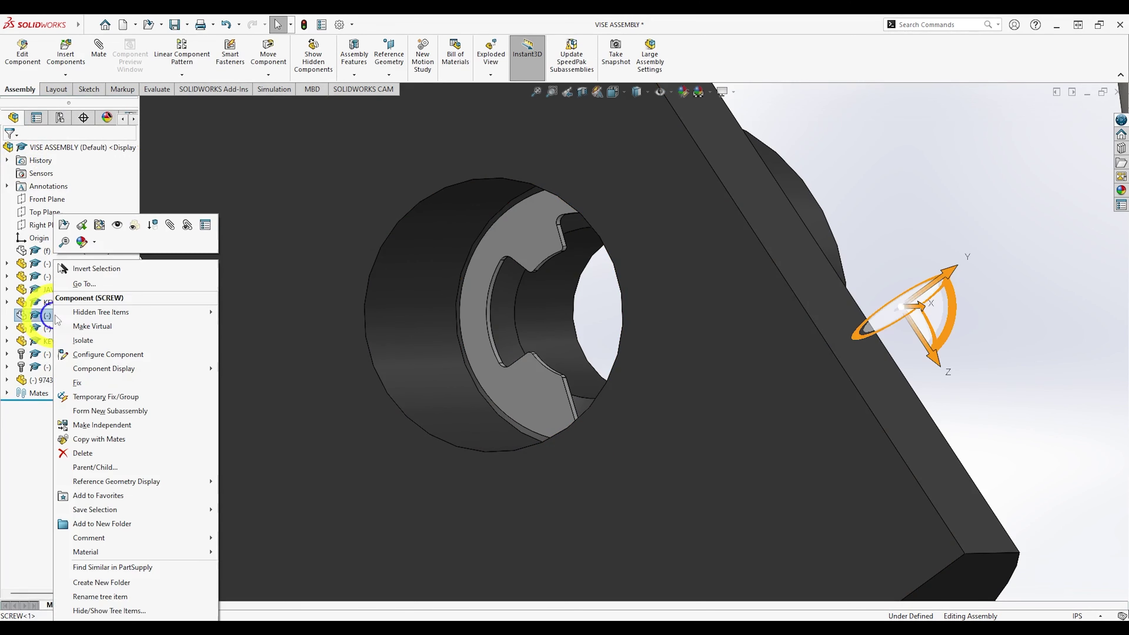
click(116, 225)
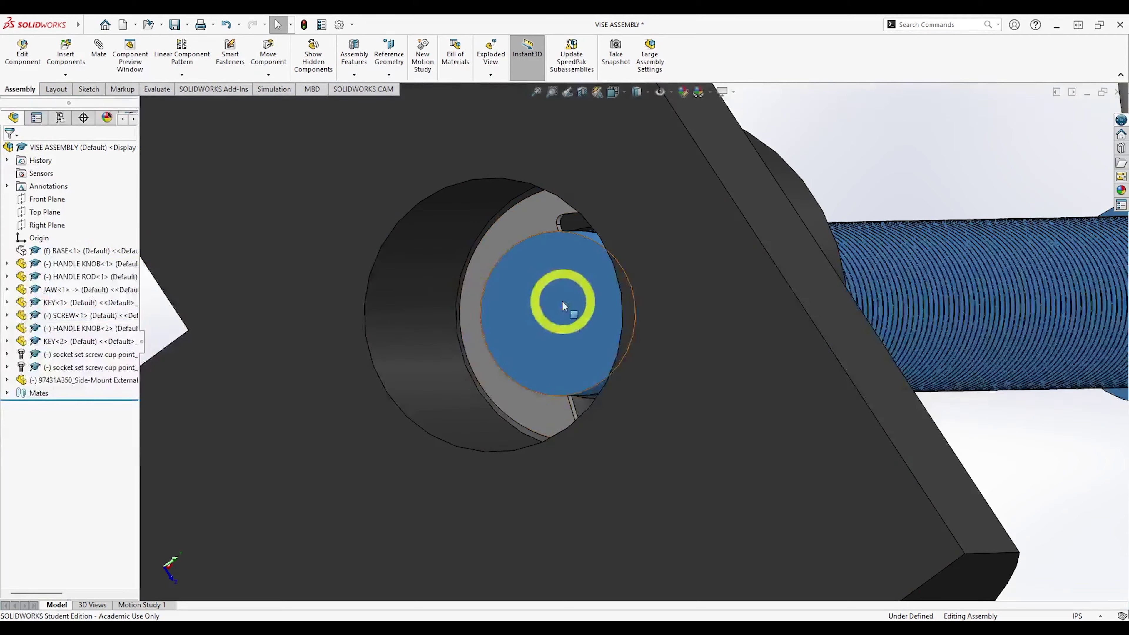
Try to mate the screw's end face with the retaining ring's outer edge after moving the screw off-centre, and undo the move.
drag(562, 300, 361, 293)
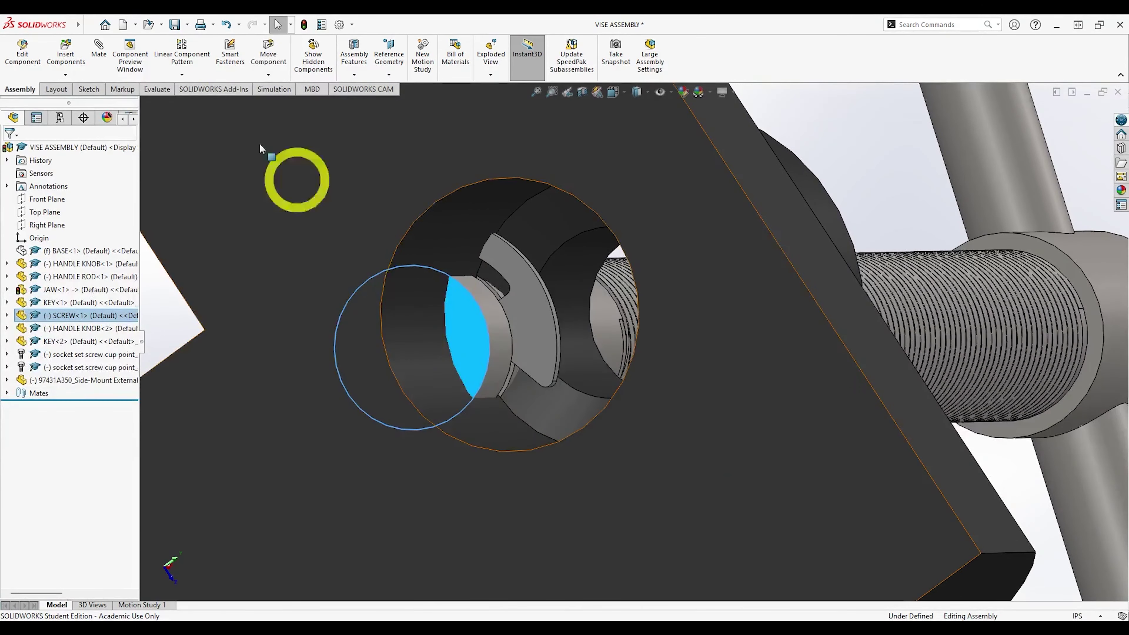
click(99, 52)
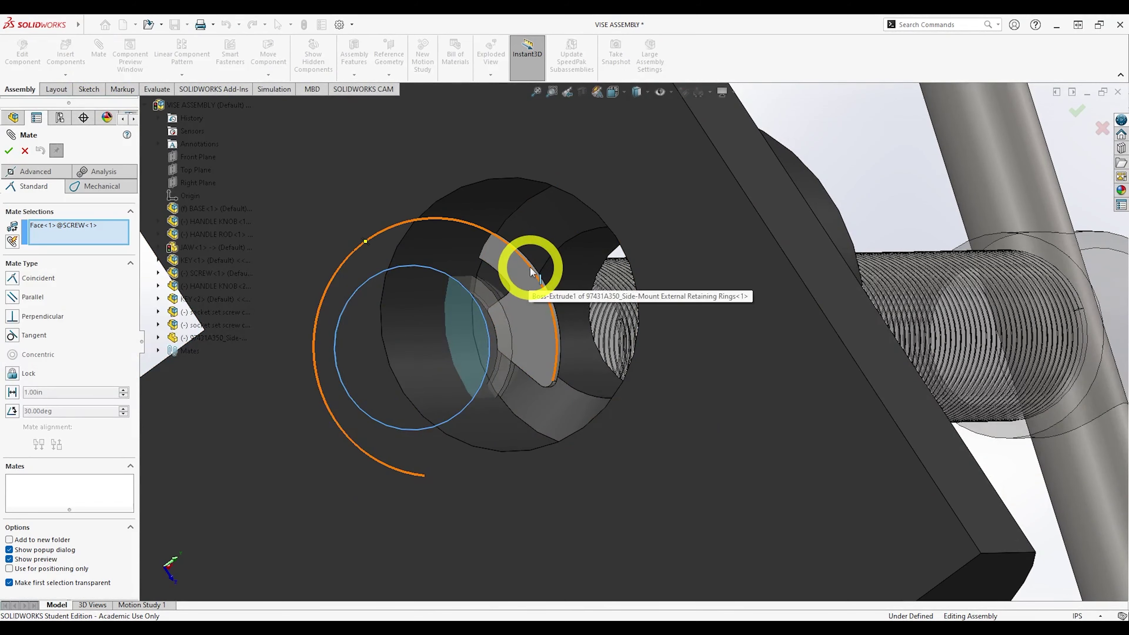
click(532, 271)
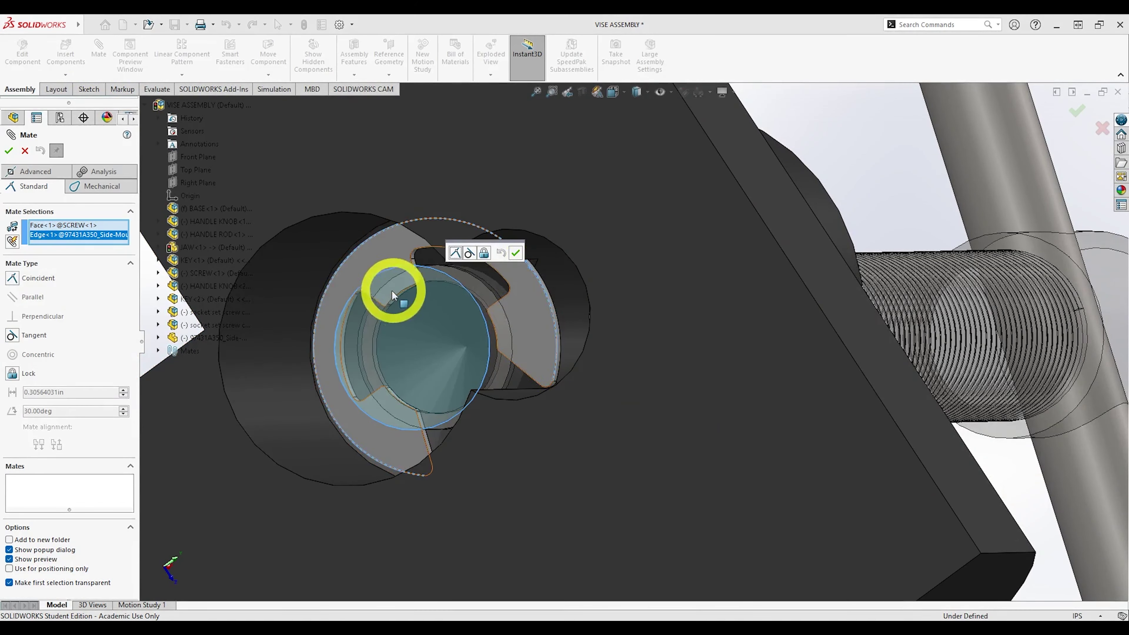
middle_drag(391, 290, 414, 275)
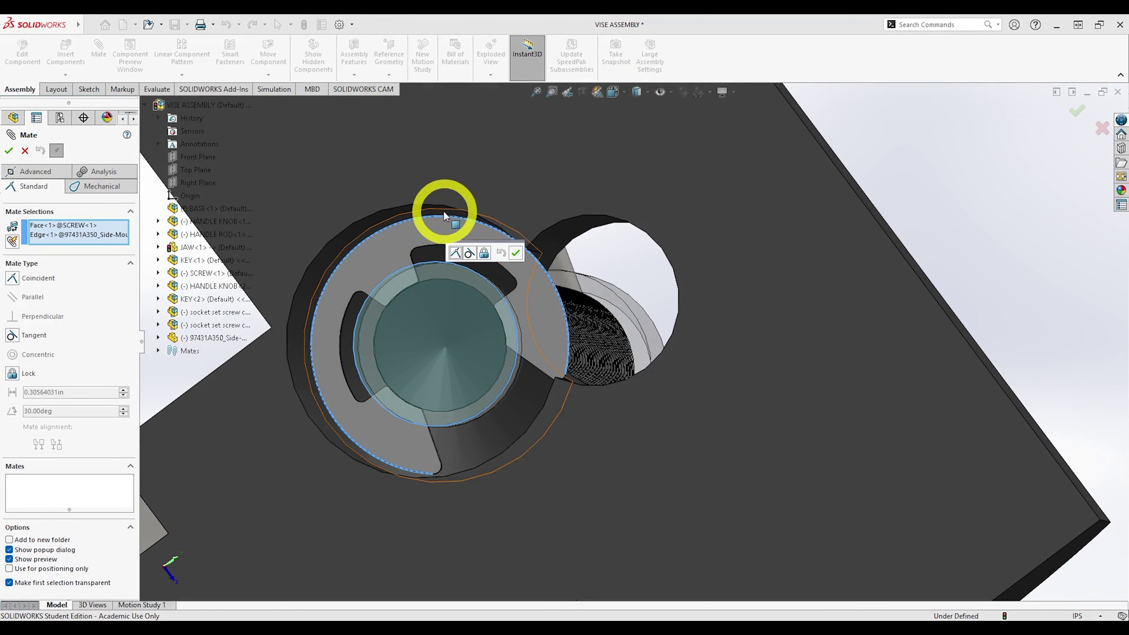
click(9, 151)
key(Escape)
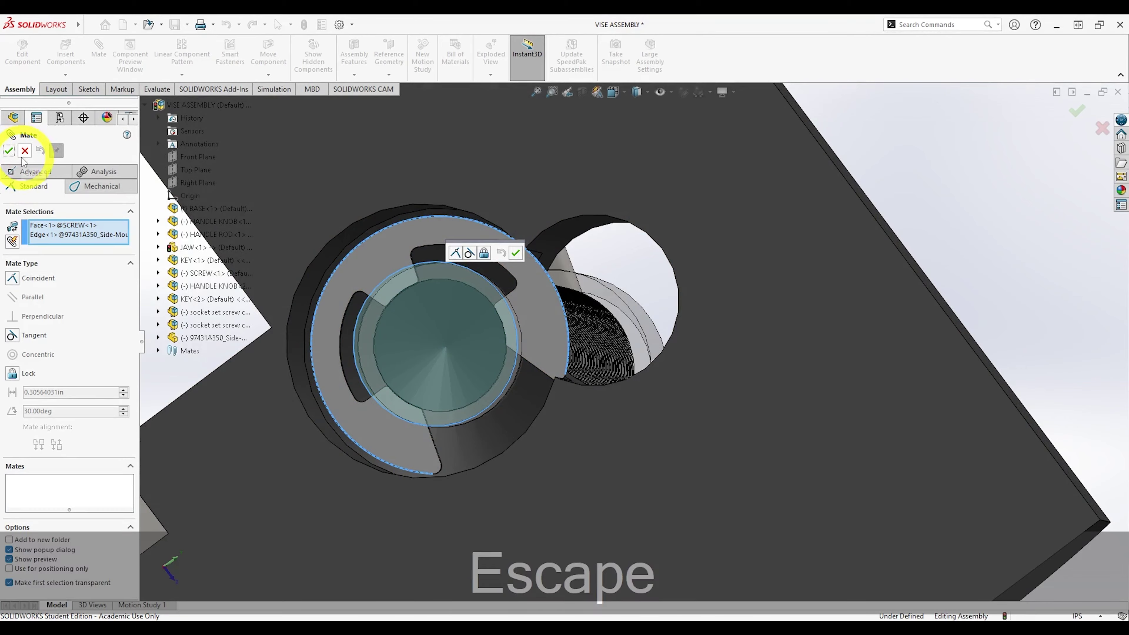
key(Escape)
key(ctrl+z)
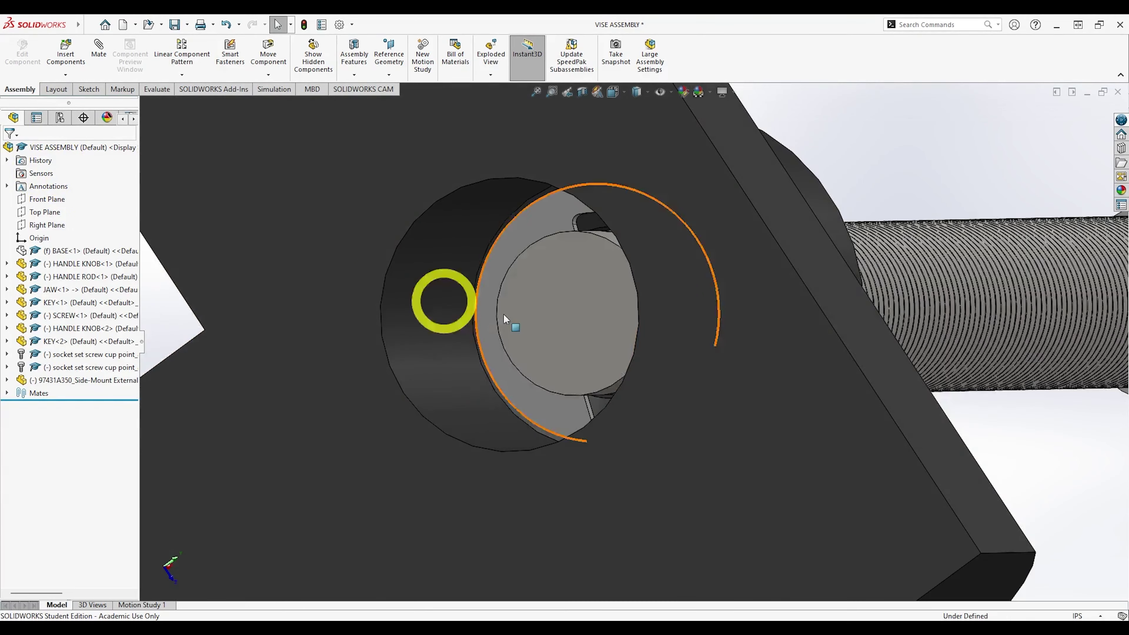
Mate the circular edge of the screw's end concentric with the cylindrical face of the jaw's larger hole.
middle_drag(503, 313, 581, 346)
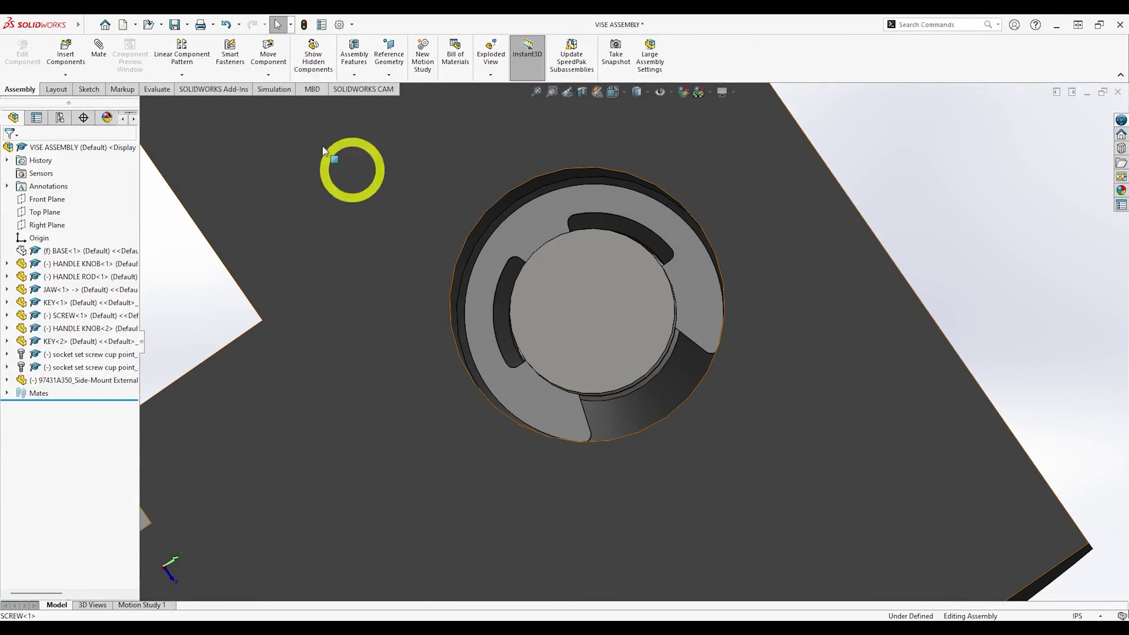
click(98, 47)
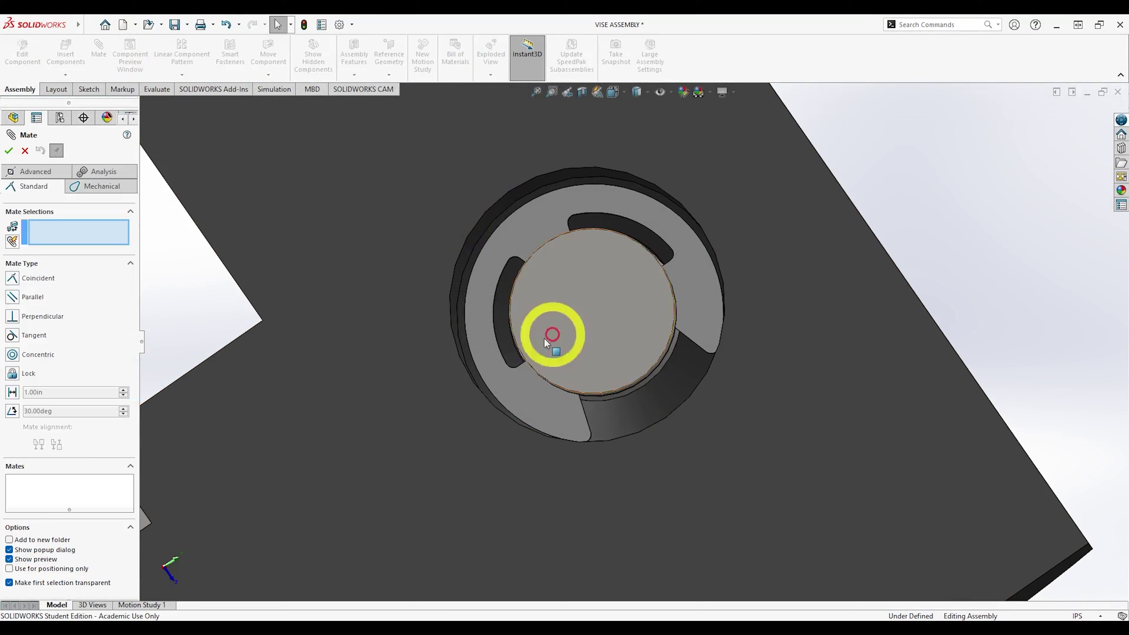
scroll(491, 366, down, 3)
click(492, 367)
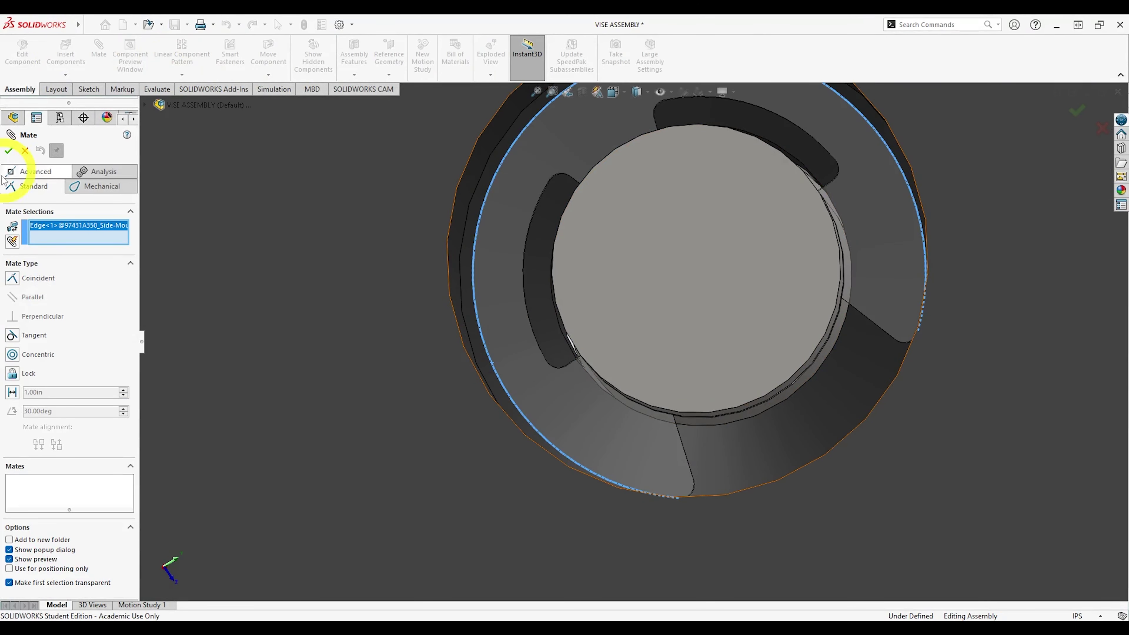
click(64, 229)
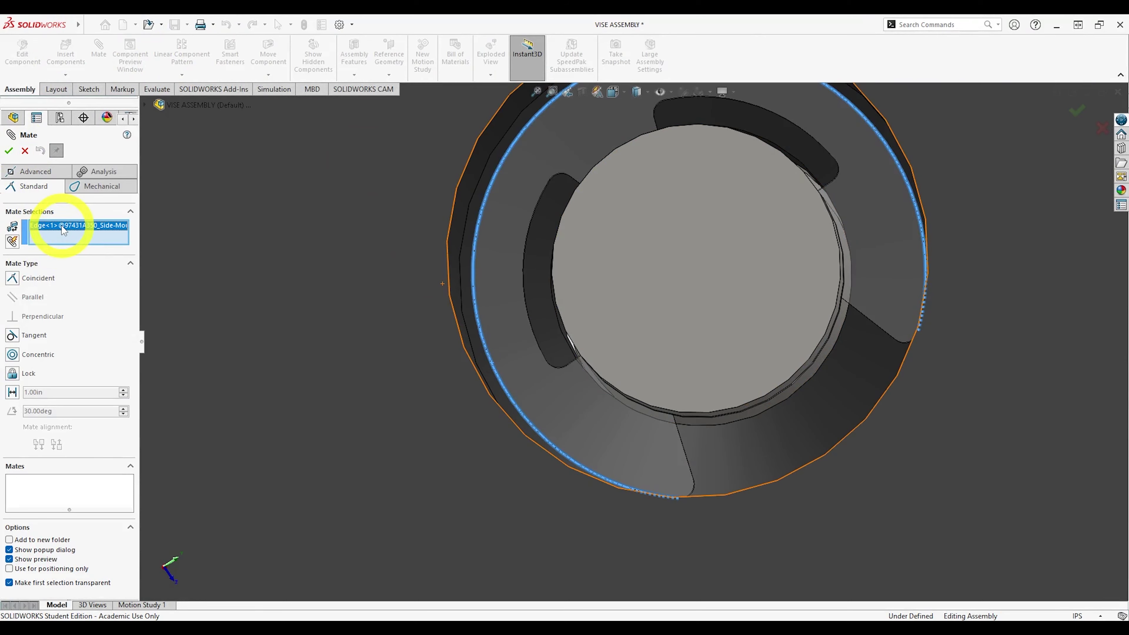
key(Delete)
click(517, 261)
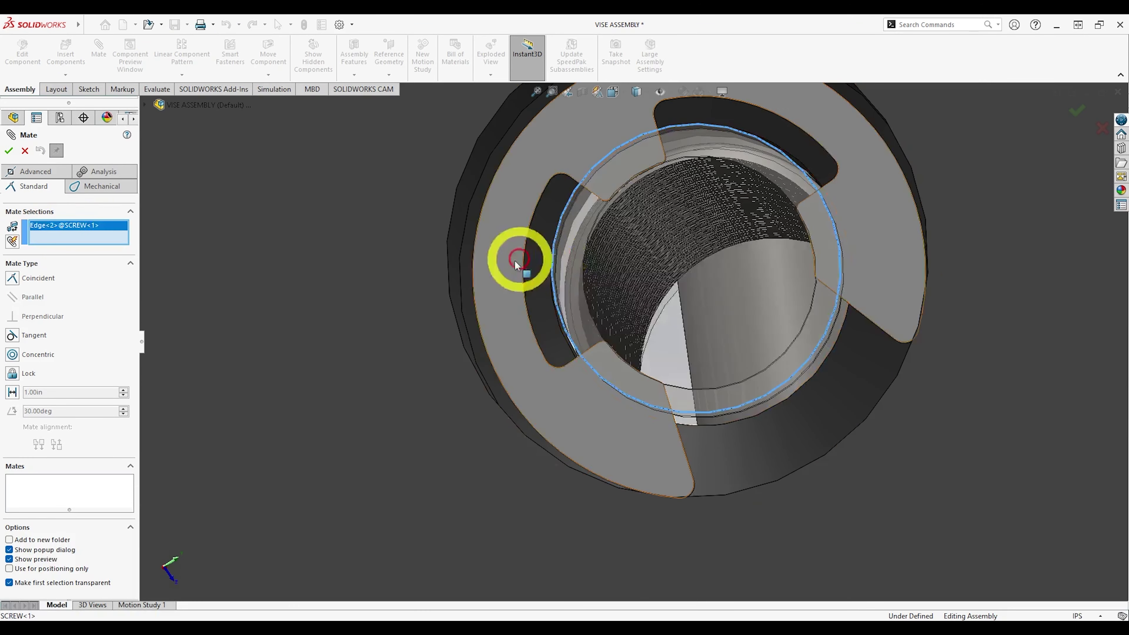
click(453, 267)
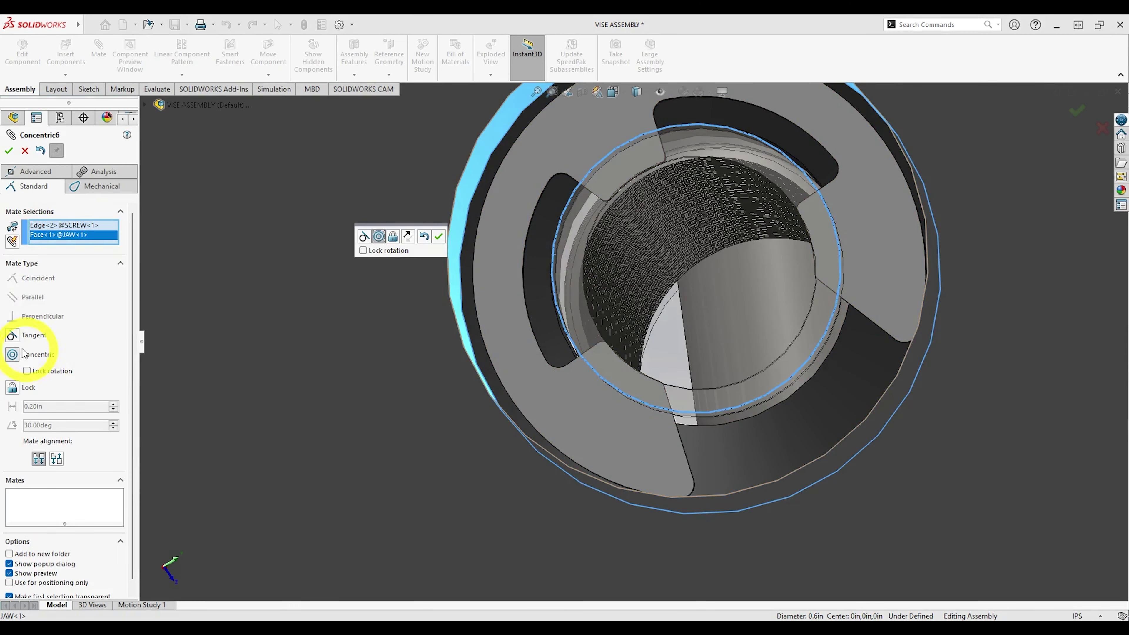
click(9, 151)
Measure the distance from the jaw's face where the screw enters to the start of the screw's thread.
scroll(572, 295, up, 5)
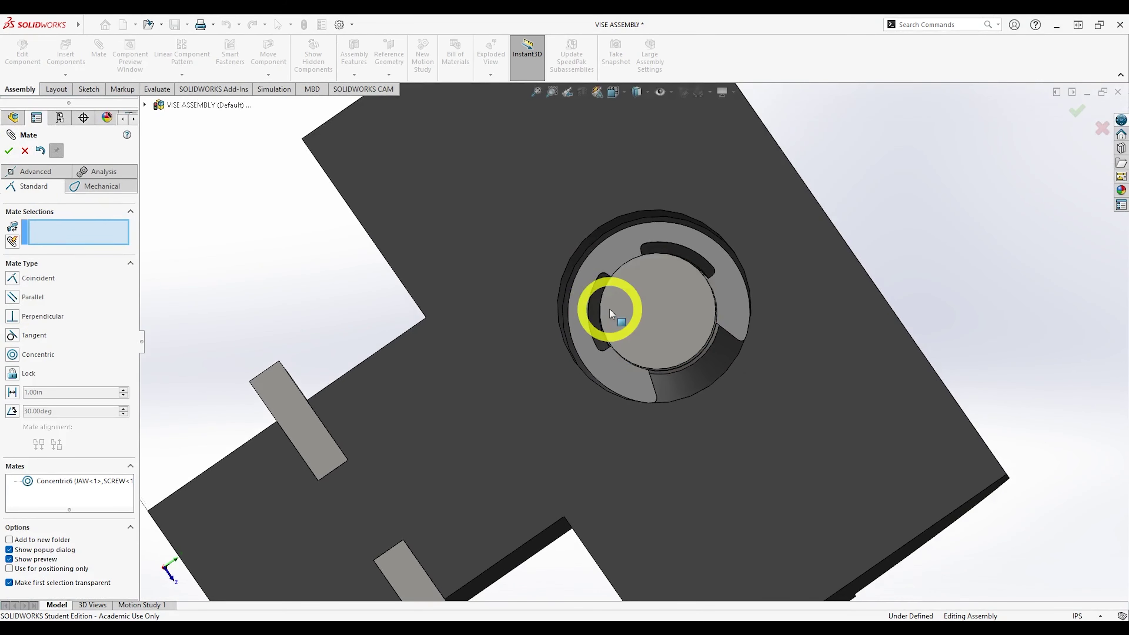
scroll(617, 320, up, 5)
middle_drag(531, 305, 428, 262)
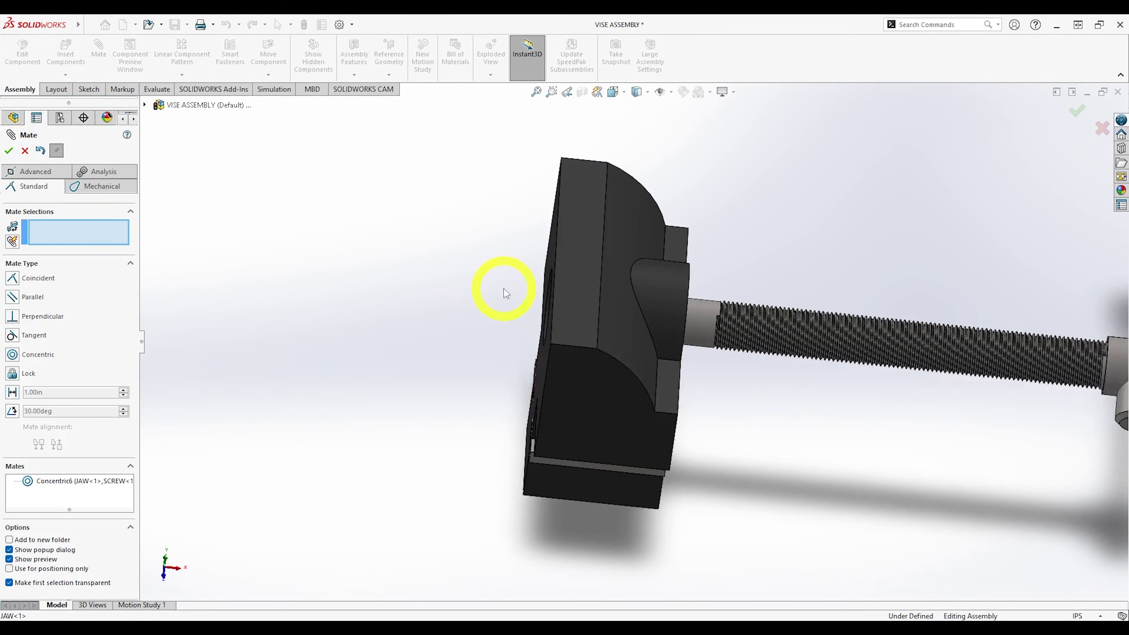
middle_drag(759, 397, 688, 350)
scroll(687, 350, down, 8)
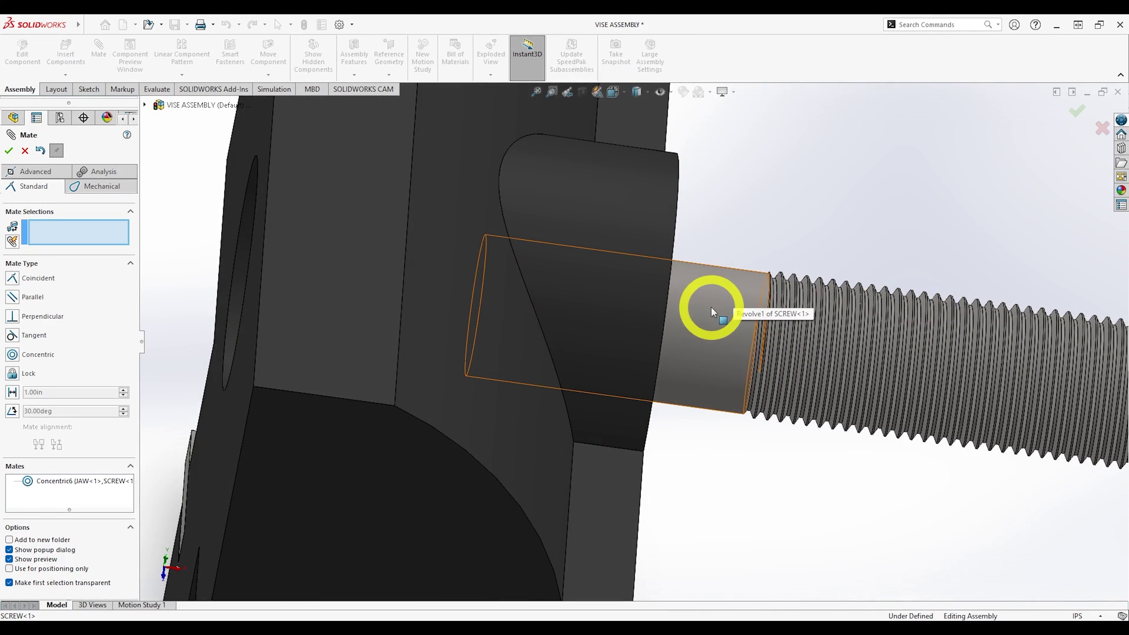
click(154, 90)
click(213, 44)
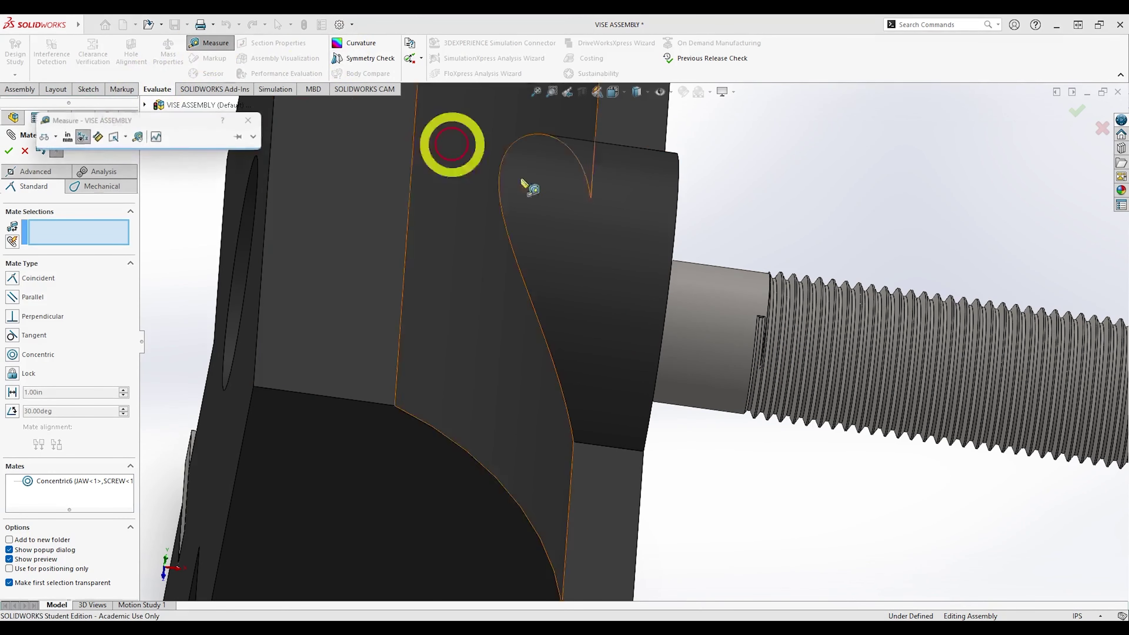
middle_drag(748, 335, 673, 307)
click(673, 308)
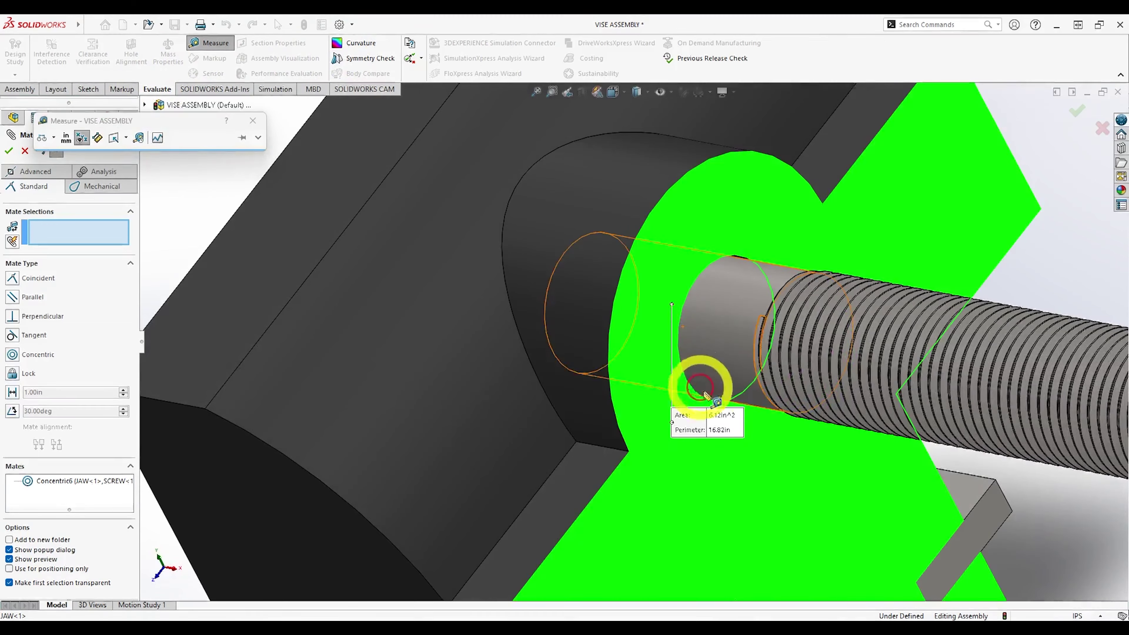
middle_drag(701, 377, 768, 391)
scroll(787, 308, down, 5)
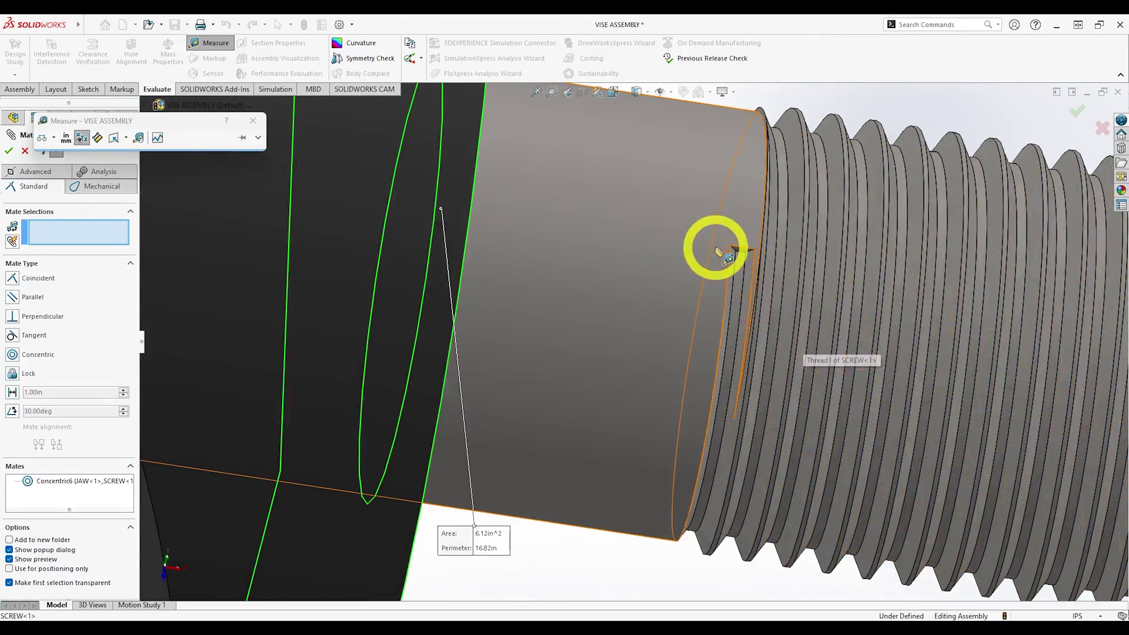
click(731, 245)
scroll(698, 270, up, 3)
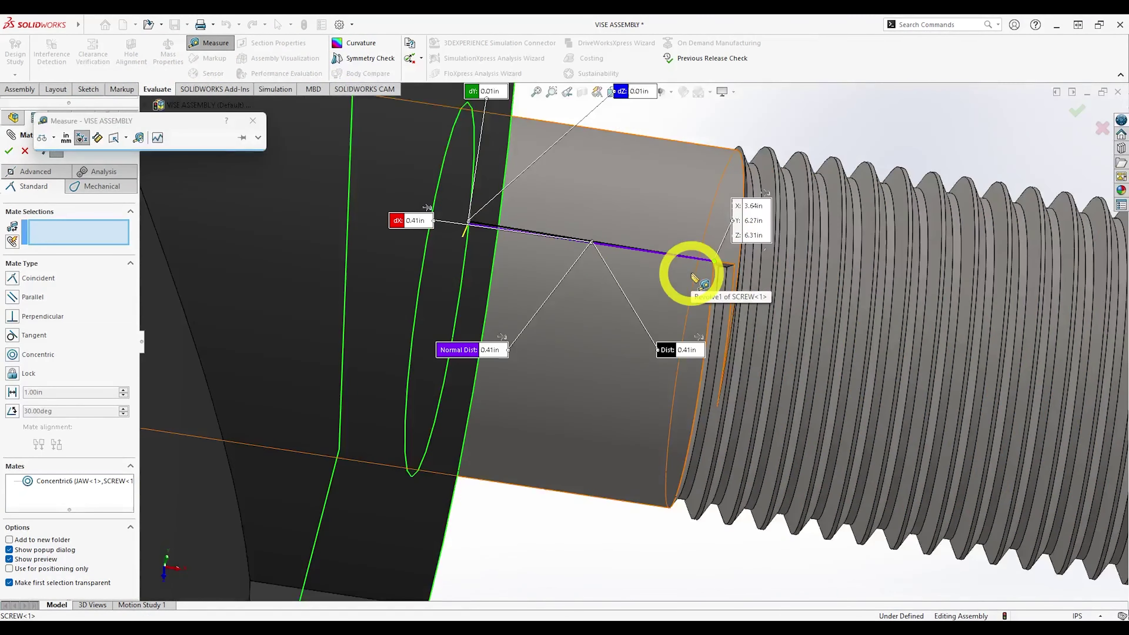
Switch the distance measurement to custom units of millimetres with four decimal places.
middle_drag(693, 269, 591, 220)
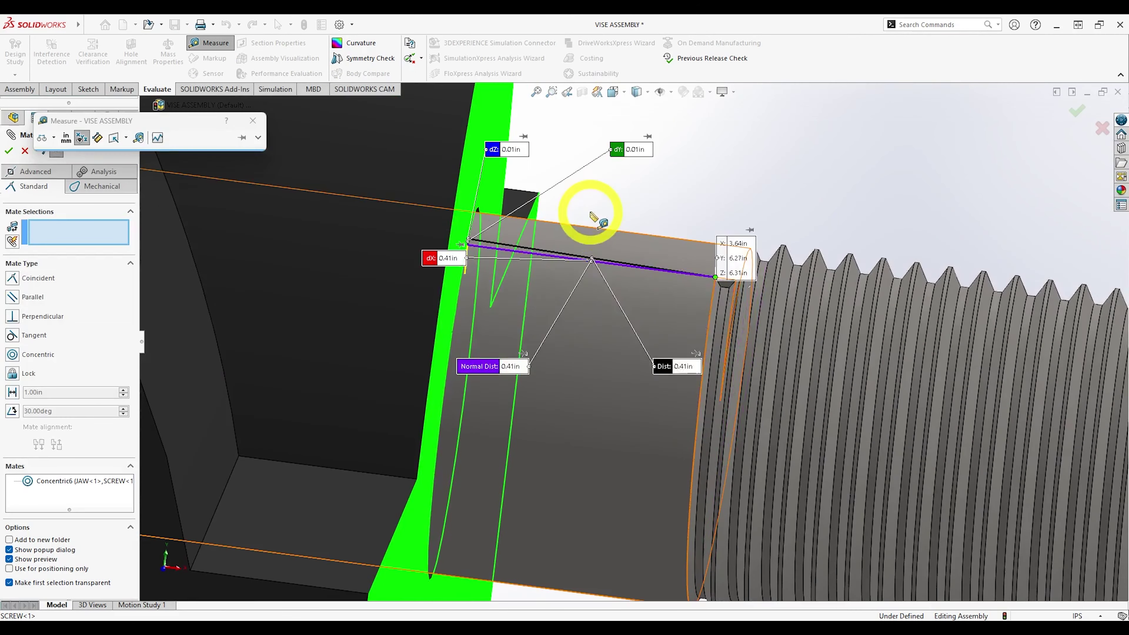
right_click(682, 372)
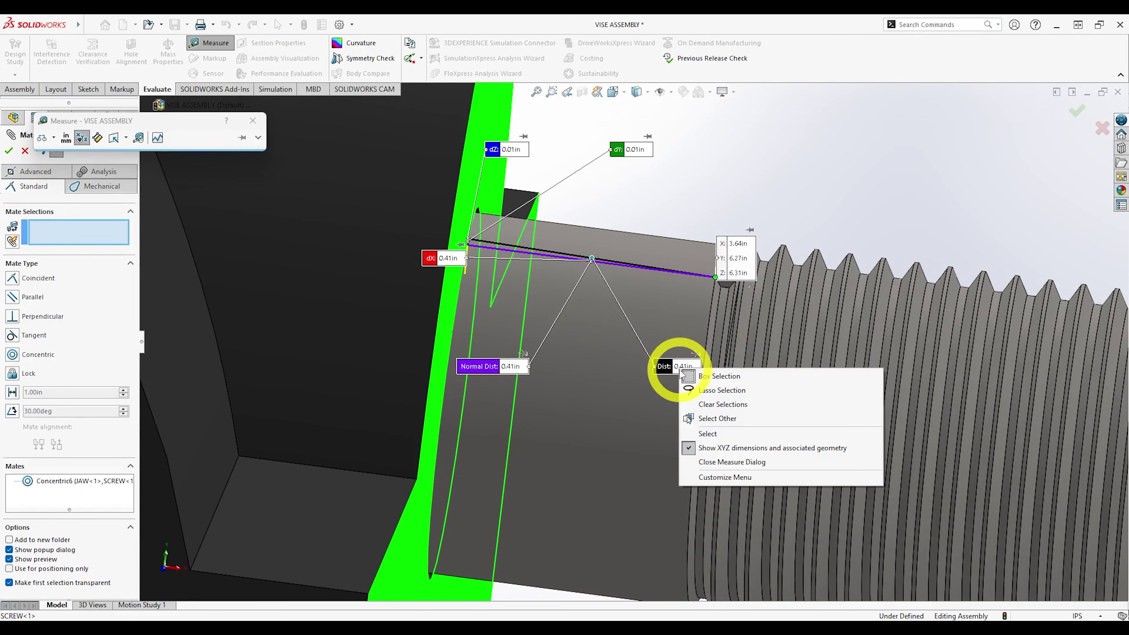
click(153, 119)
click(38, 139)
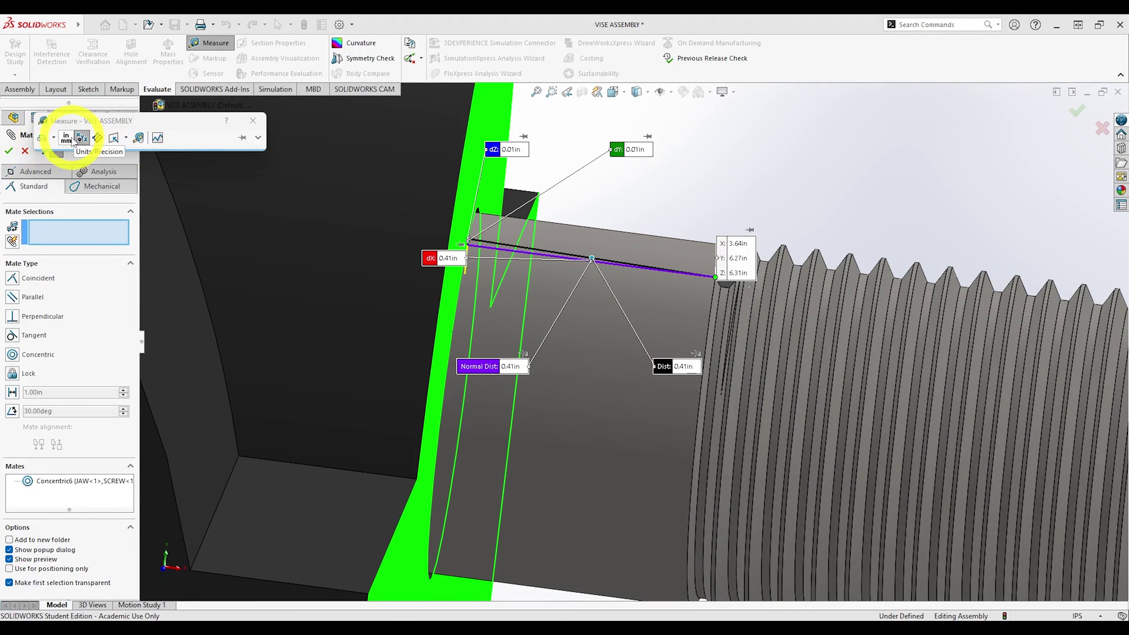
click(94, 138)
click(66, 138)
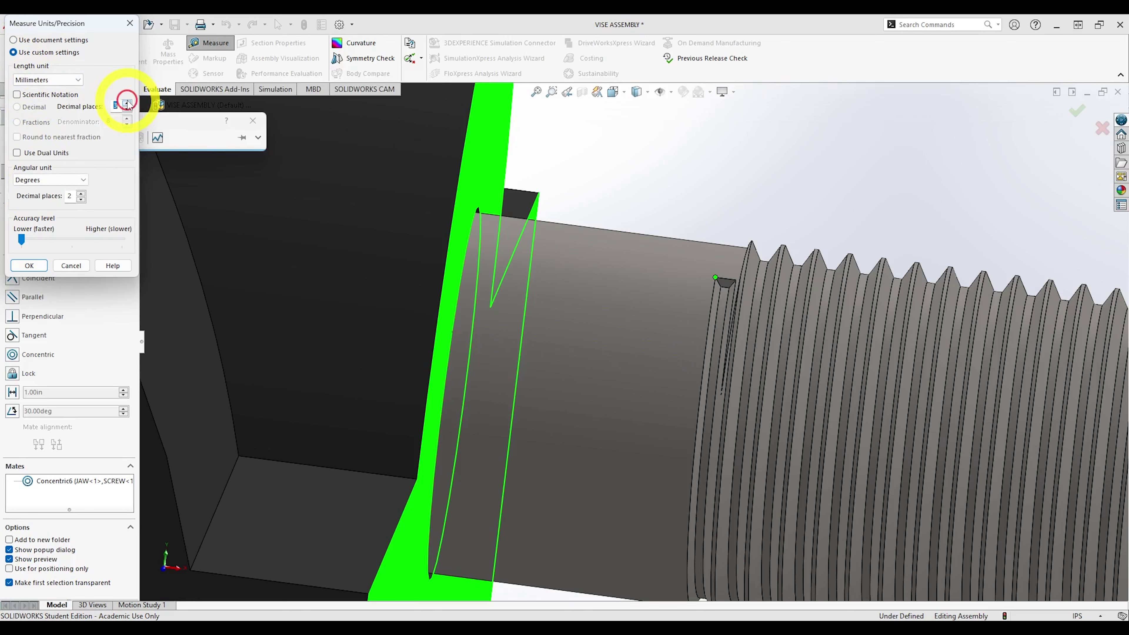
click(30, 266)
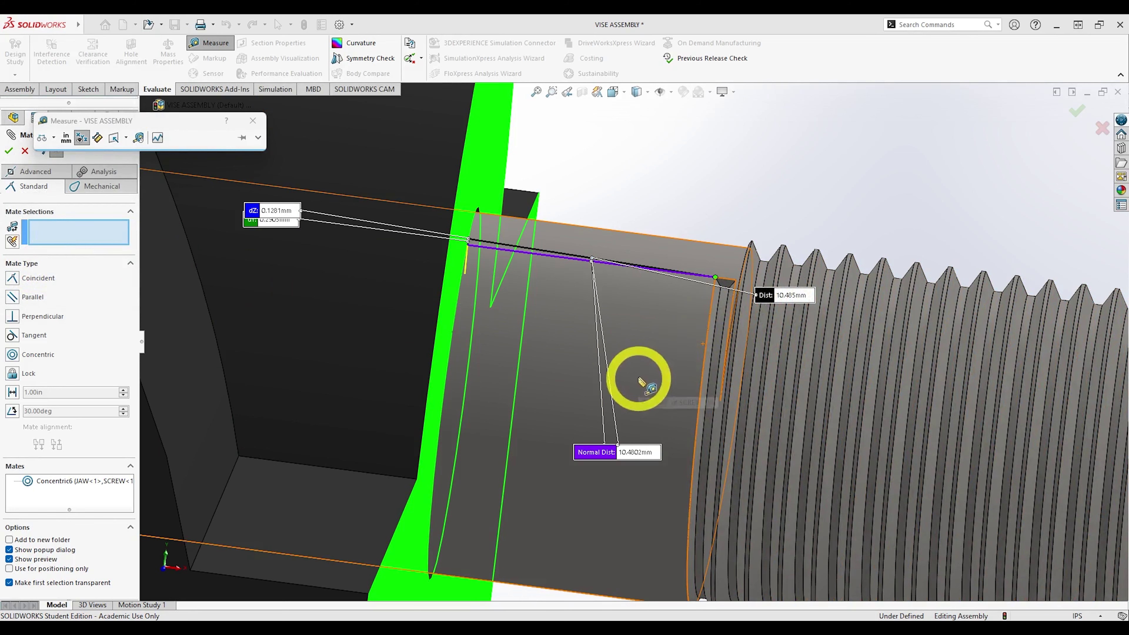
Change the measurement's length unit to inches with four decimal places, and leave the measurement and the mate command.
click(66, 137)
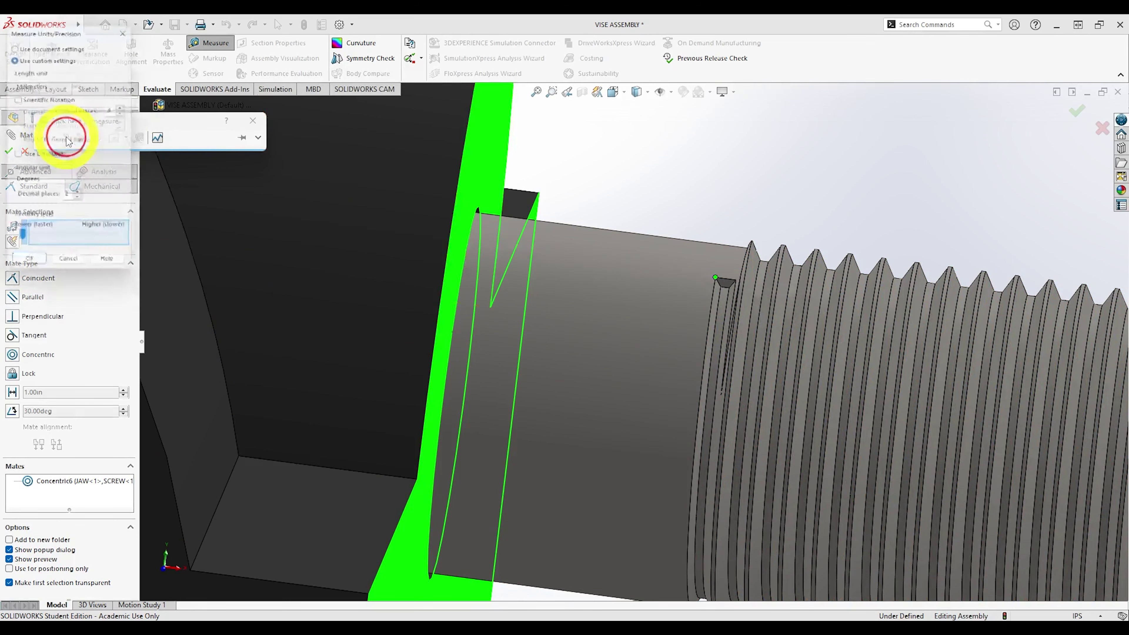
click(47, 80)
click(42, 153)
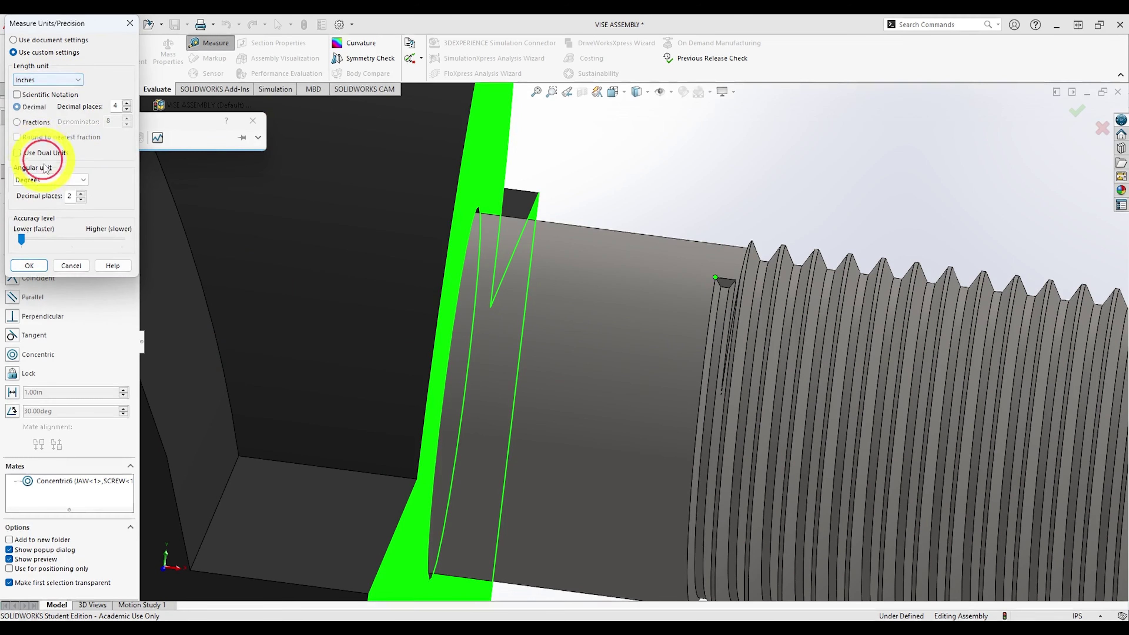
click(30, 266)
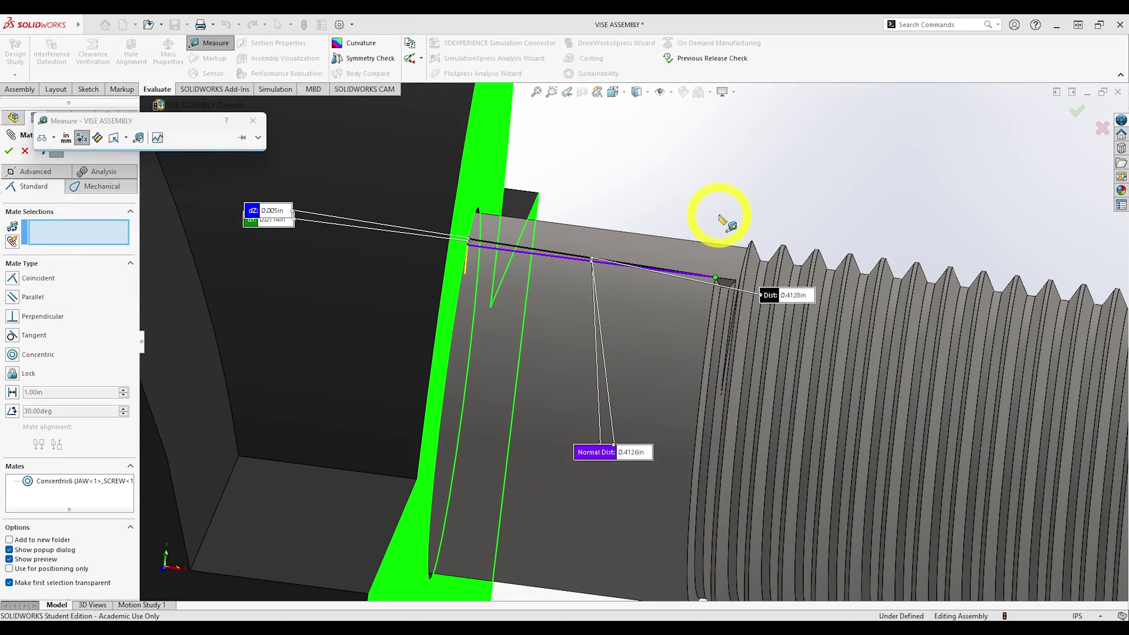
scroll(720, 221, up, 3)
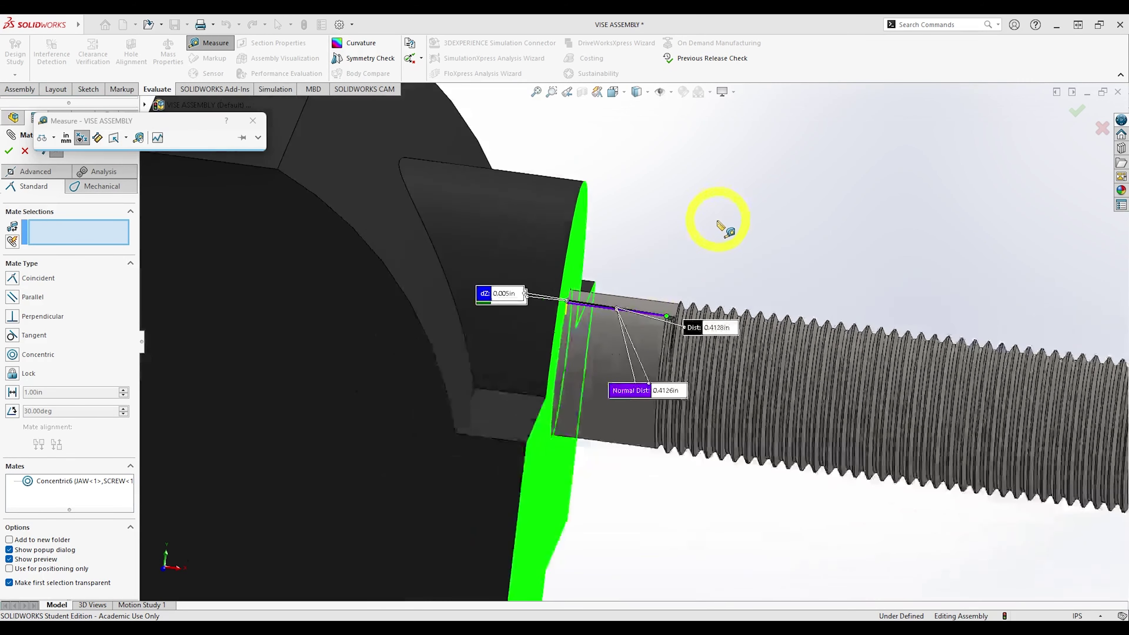
key(Escape)
key(Escape)
Edit the screw part within the assembly and open the sketch of its revolved body for editing.
middle_drag(706, 234, 610, 334)
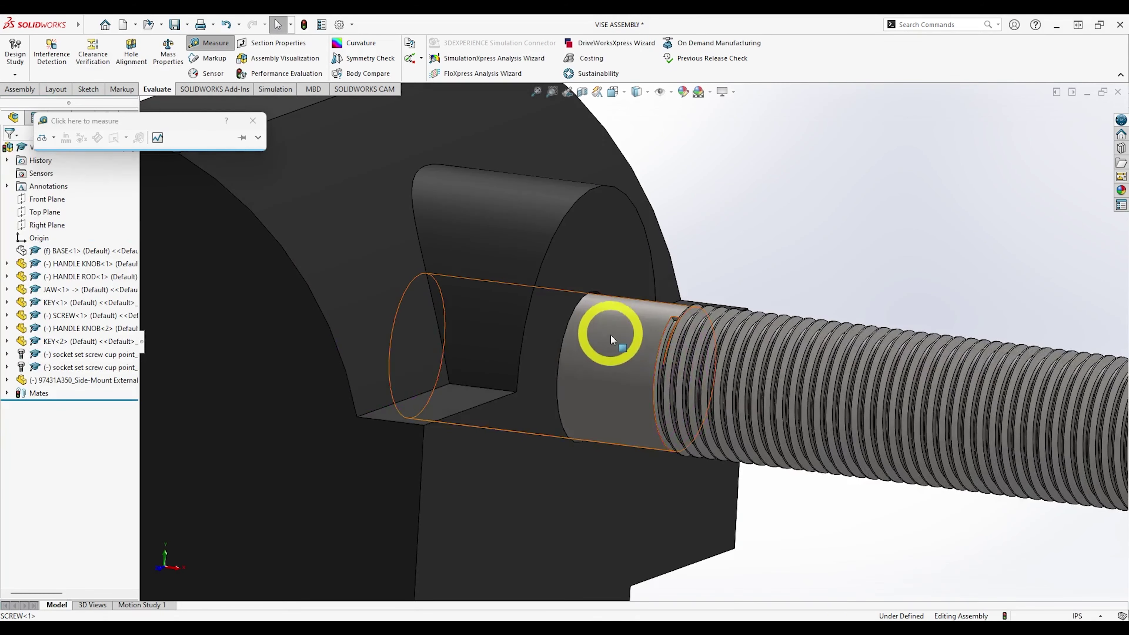
click(611, 337)
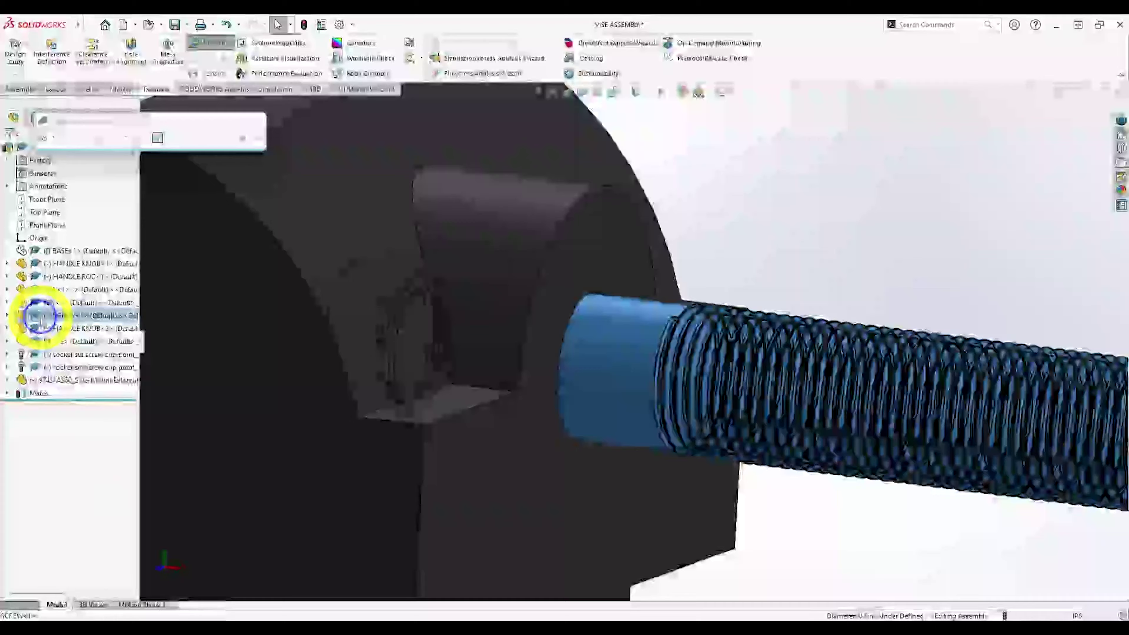
right_click(40, 316)
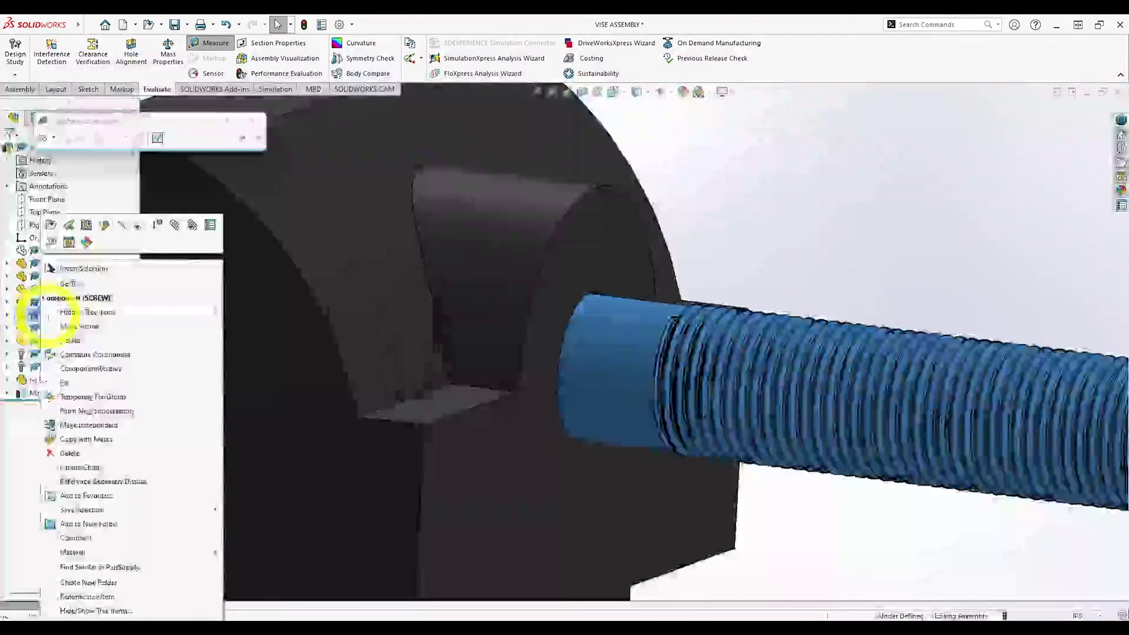
click(104, 224)
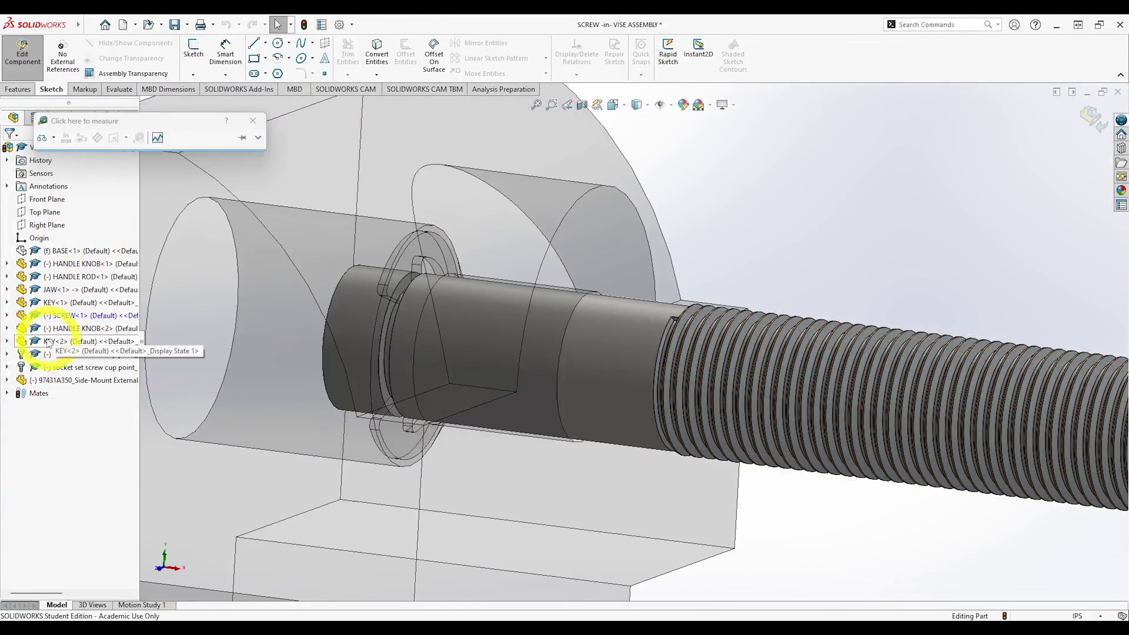
click(8, 315)
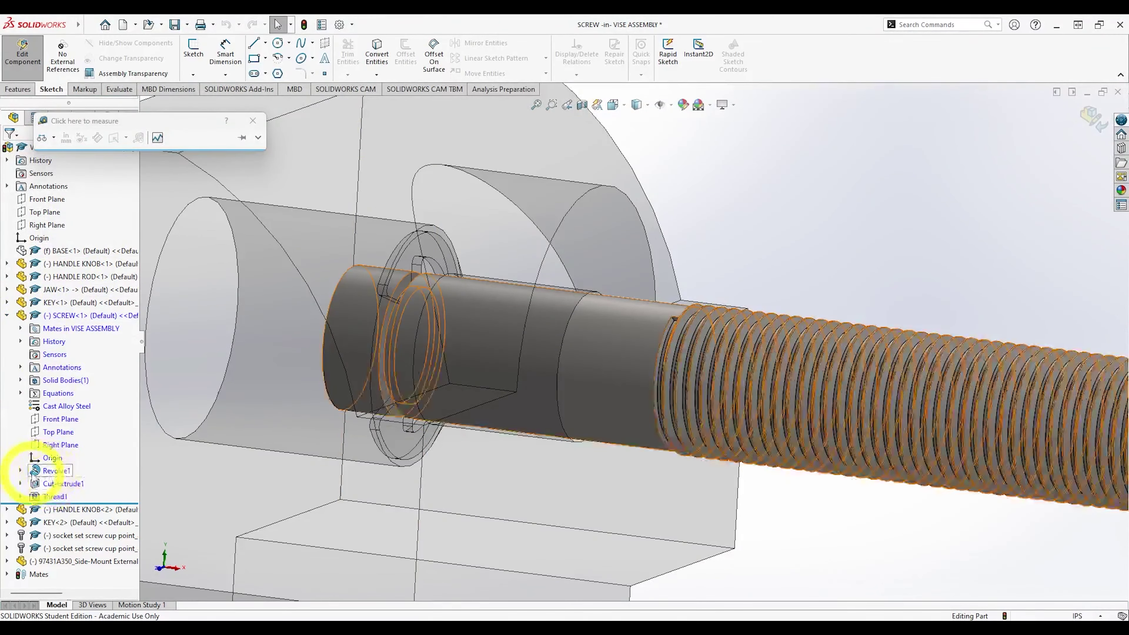
click(20, 470)
right_click(49, 484)
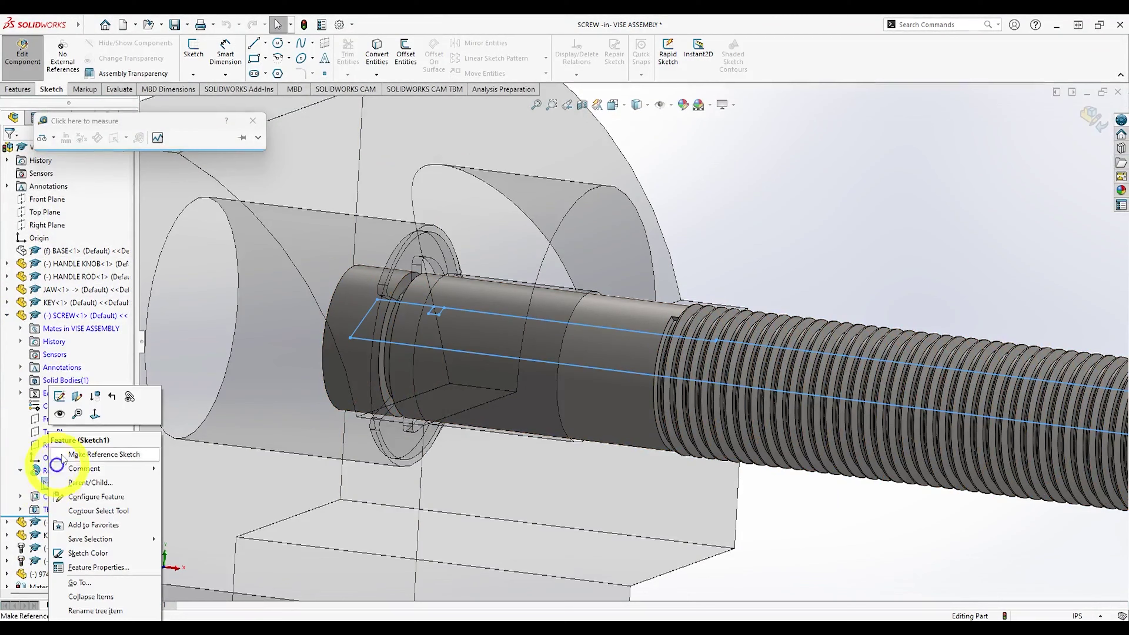
click(54, 396)
scroll(548, 429, down, 5)
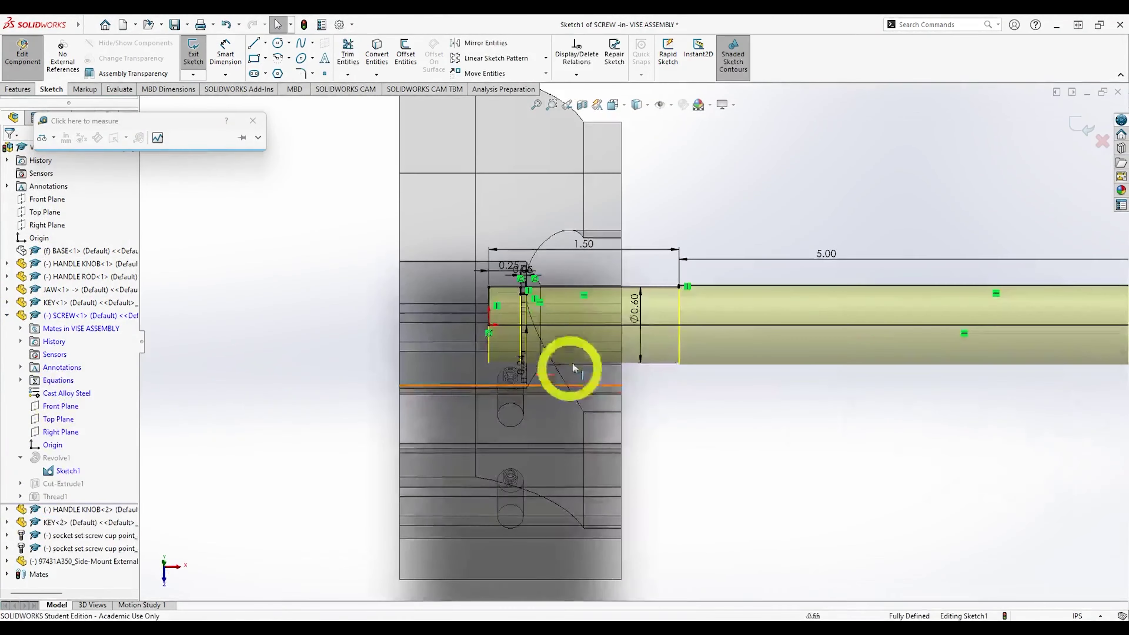
Shorten the screw's unthreaded end by entering 1.50in-.4128 for its length, exit the sketch and close the measuring tool.
double_click(585, 252)
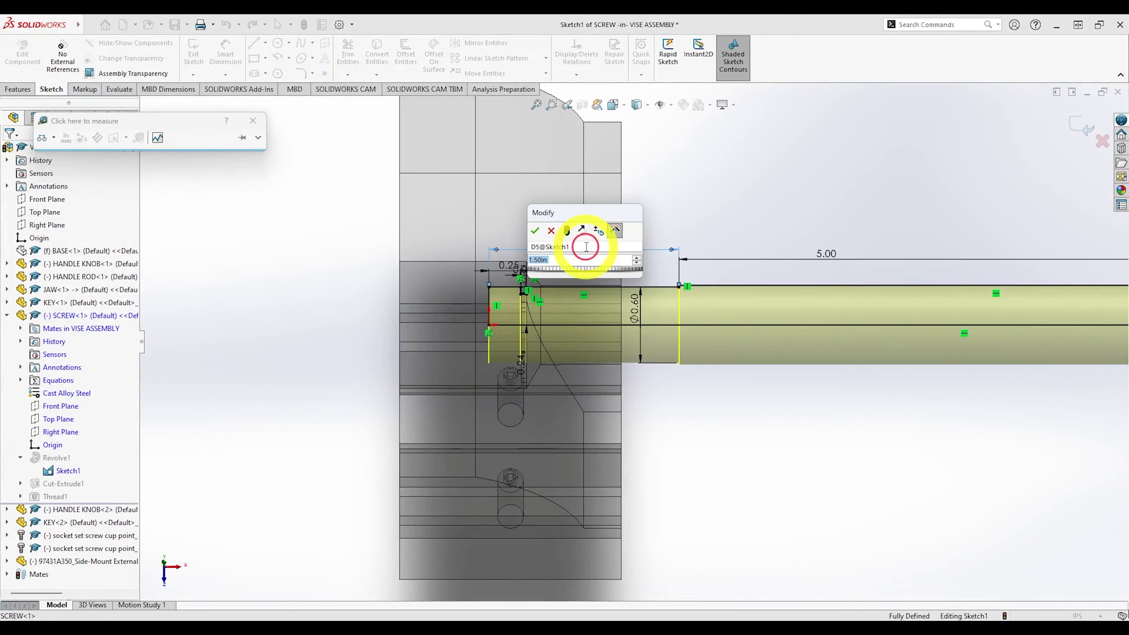
click(571, 258)
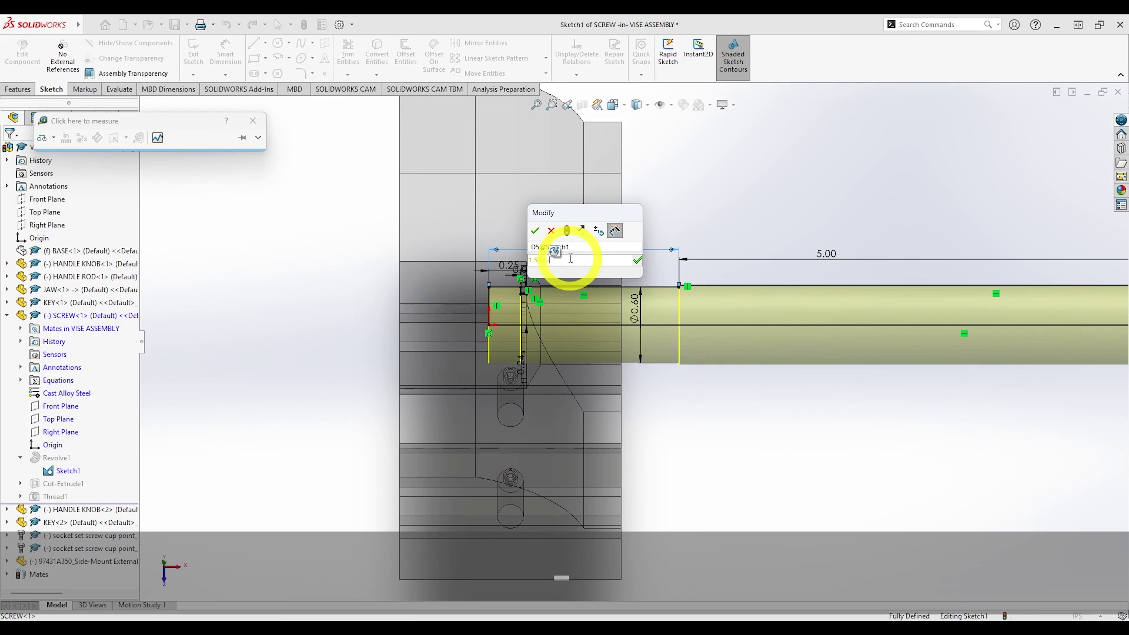
text(-.4)
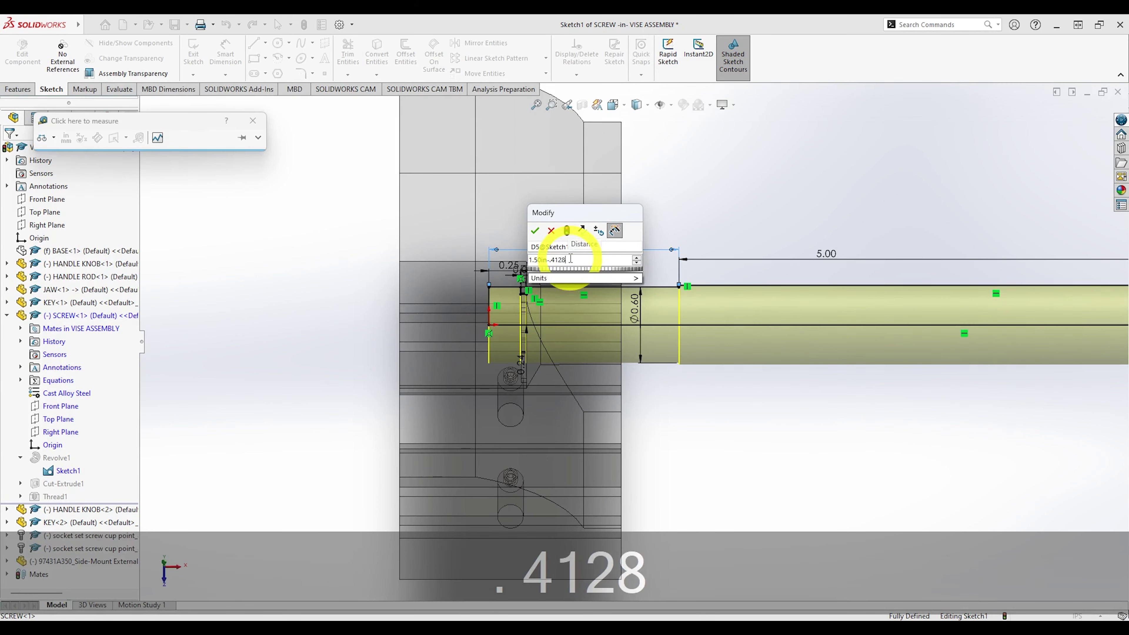
text(128)
key(Return)
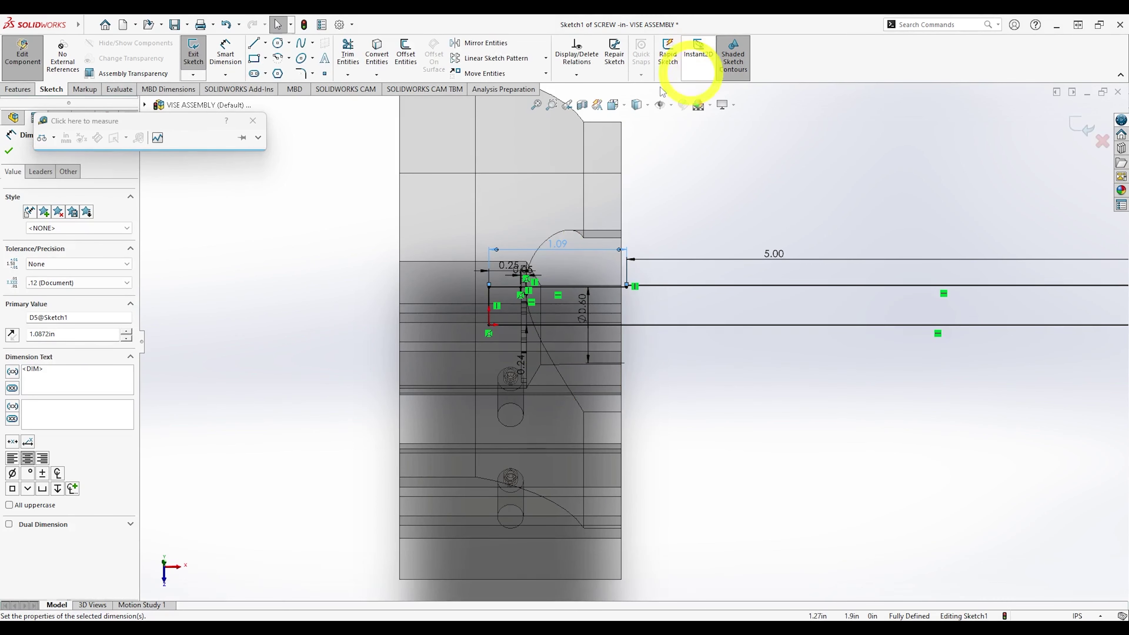
click(1079, 128)
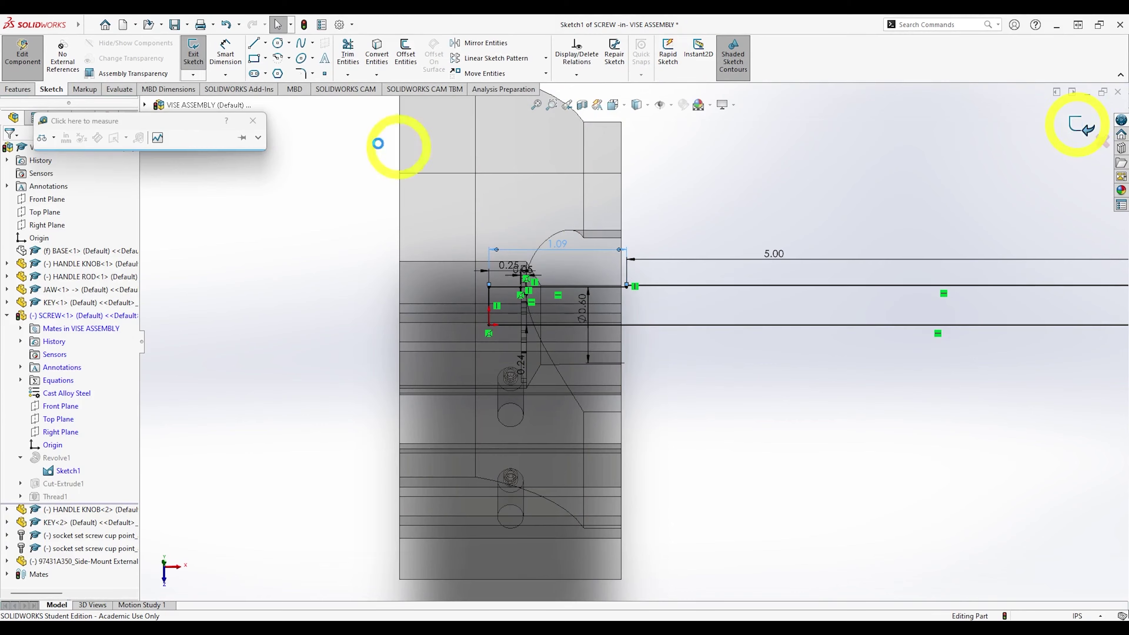
click(253, 120)
Show the hidden base again and finish editing the screw to return to the assembly.
middle_drag(582, 400, 603, 388)
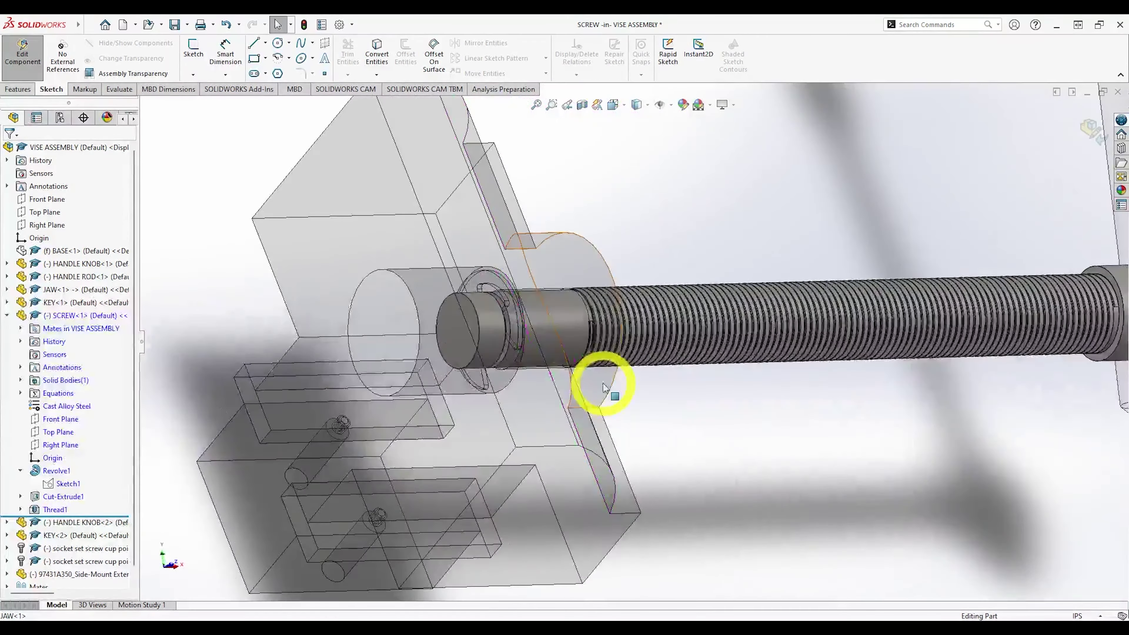
scroll(603, 388, up, 5)
right_click(71, 252)
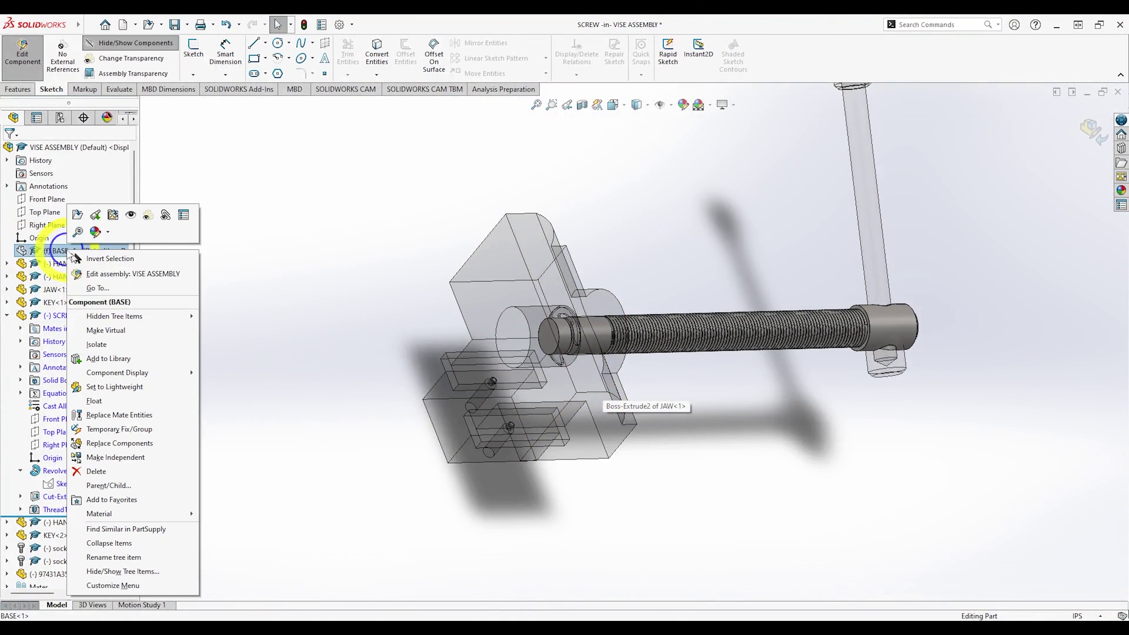
click(148, 215)
click(33, 316)
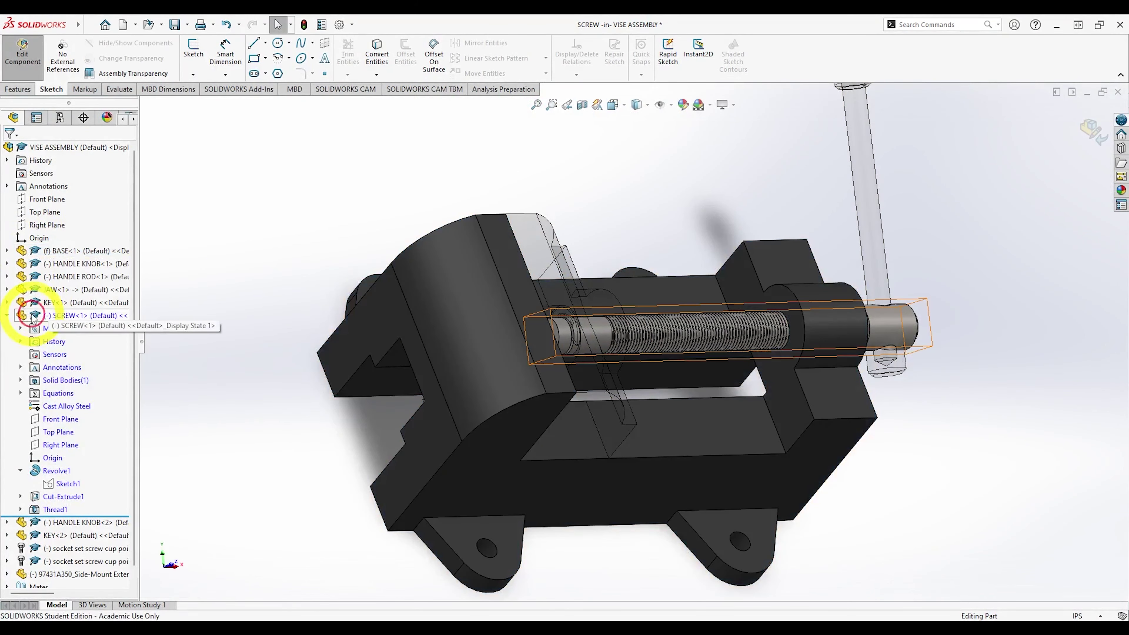
click(6, 316)
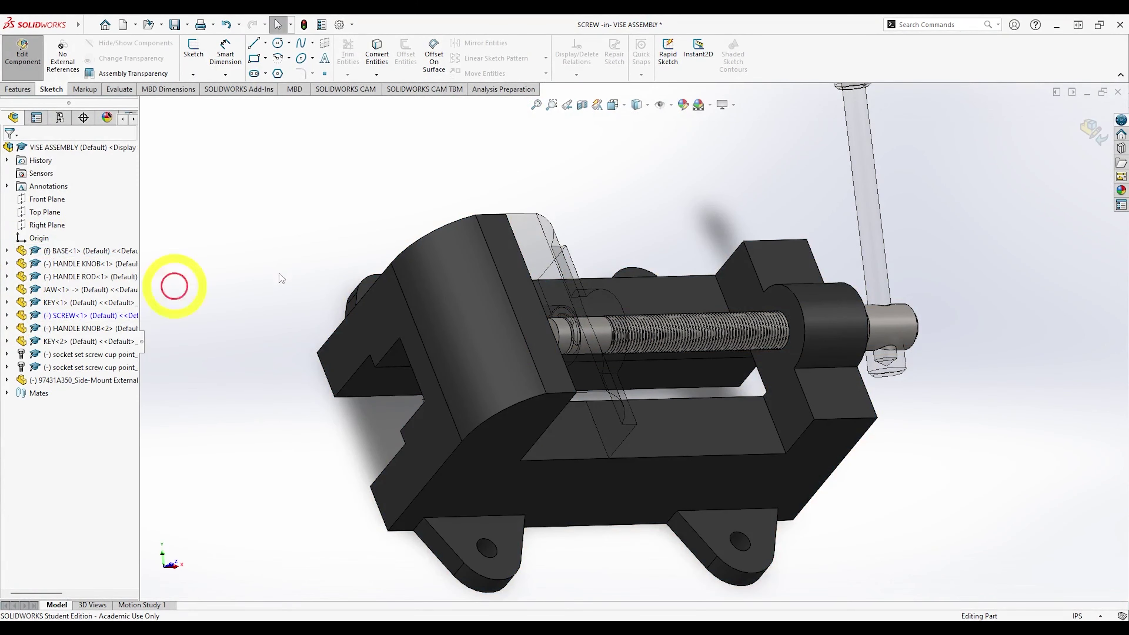
click(1085, 133)
Slide the jaw along the base toward the handle end and inspect how it moves with the shortened screw.
middle_drag(621, 363, 753, 551)
scroll(703, 352, down, 2)
scroll(706, 363, up, 3)
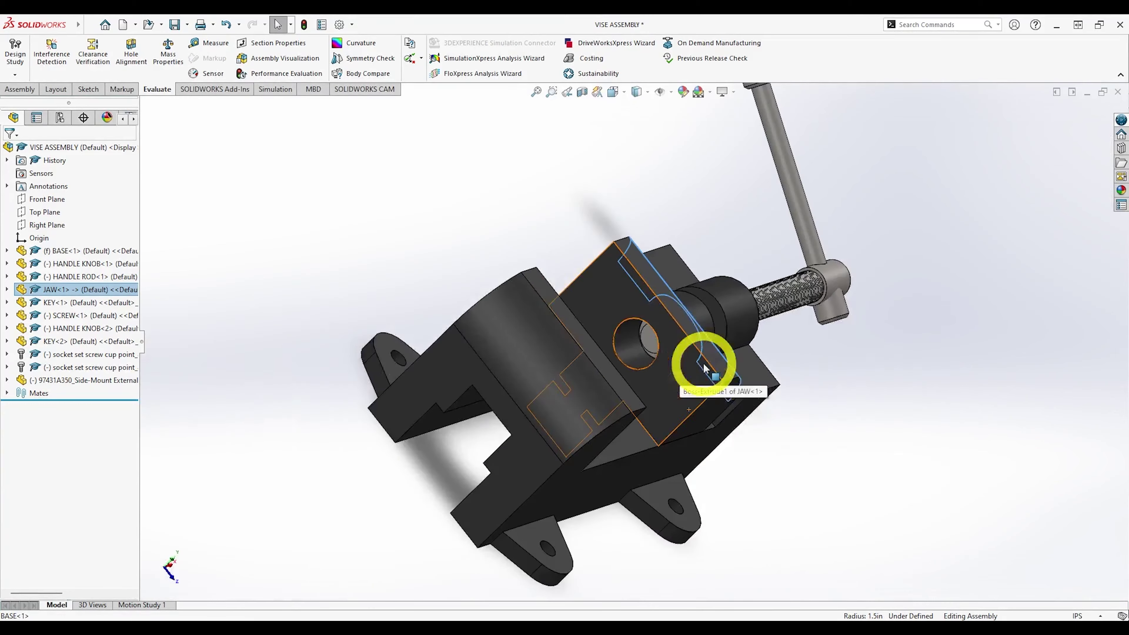
middle_drag(706, 370, 610, 366)
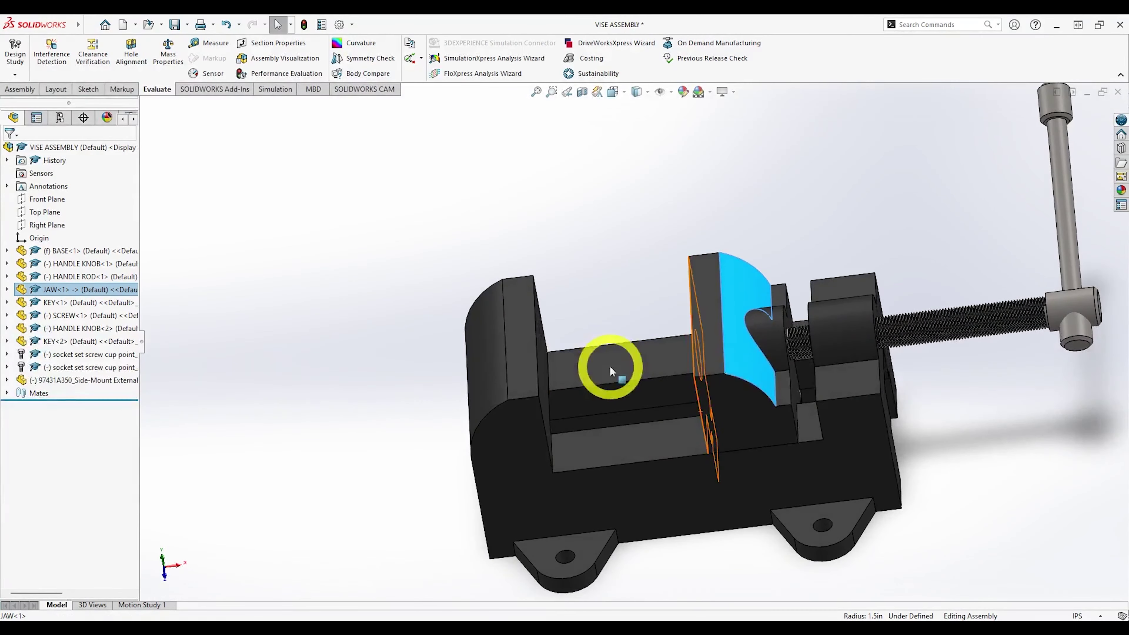